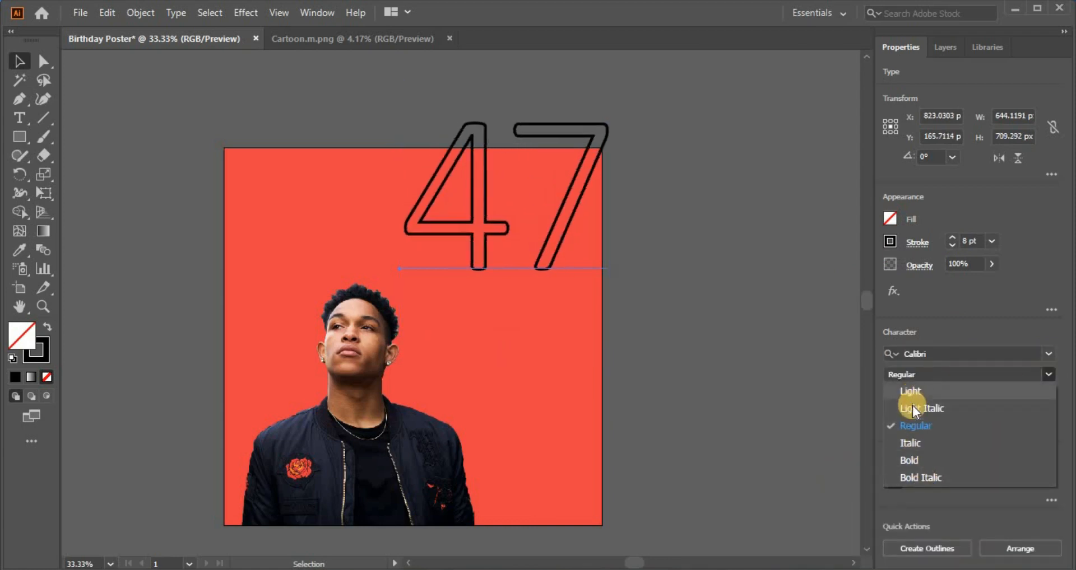
Make the outlined "47" text bold with a 26 pt stroke and lower its opacity
click(909, 460)
click(952, 238)
click(991, 263)
drag(987, 283, 957, 284)
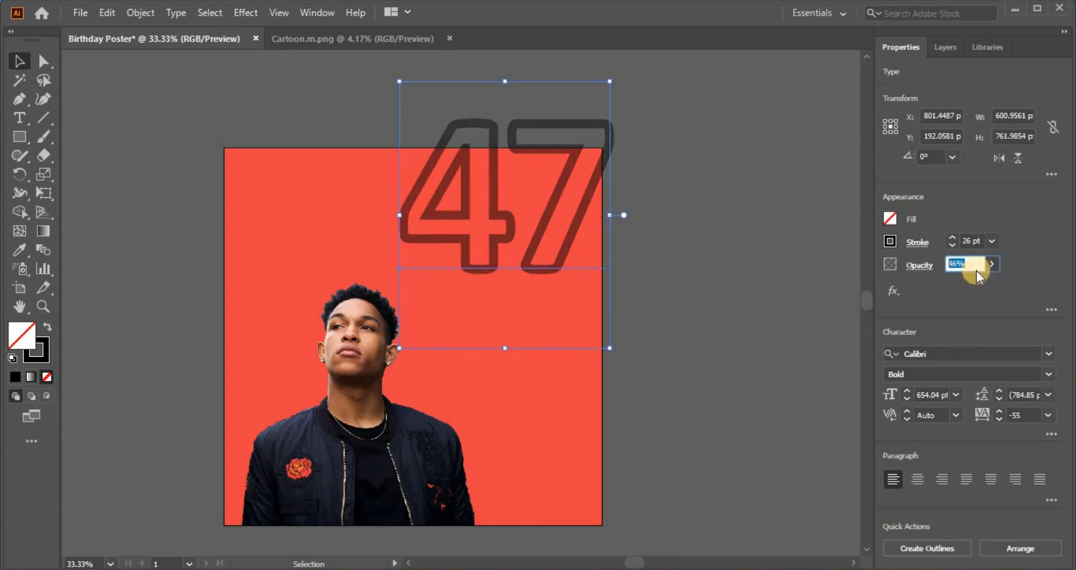
click(44, 61)
click(155, 86)
Draw a black four-sided banner, about 349 by 124 px, across the artboard's left edge with the Pen tool
scroll(155, 85, down, 2)
scroll(464, 379, up, 4)
scroll(464, 380, left, 3)
key(p)
key(shift+x)
scroll(414, 277, up, 1)
click(400, 290)
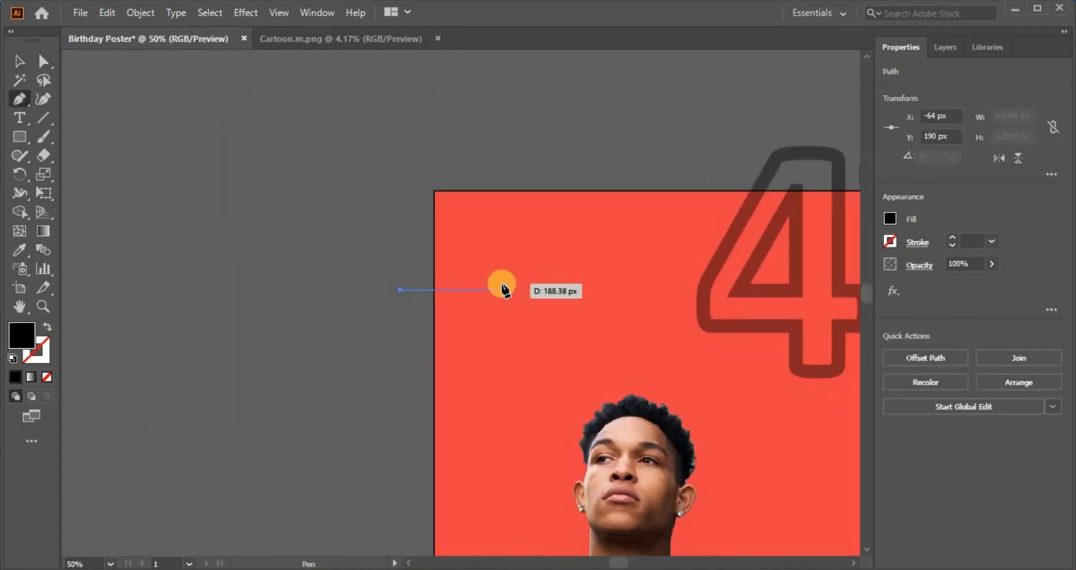
click(500, 289)
click(567, 355)
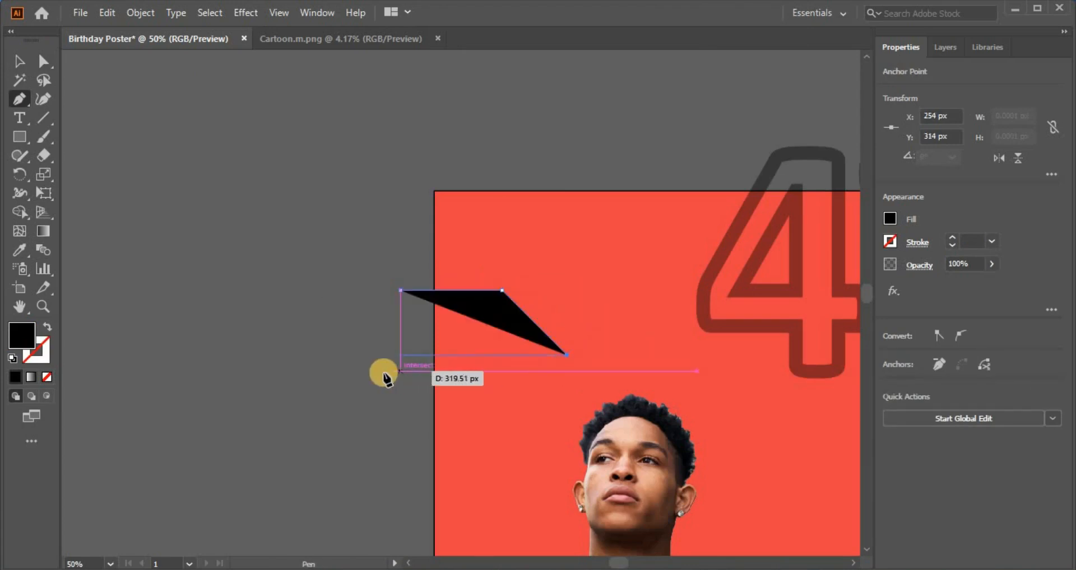
click(383, 356)
key(a)
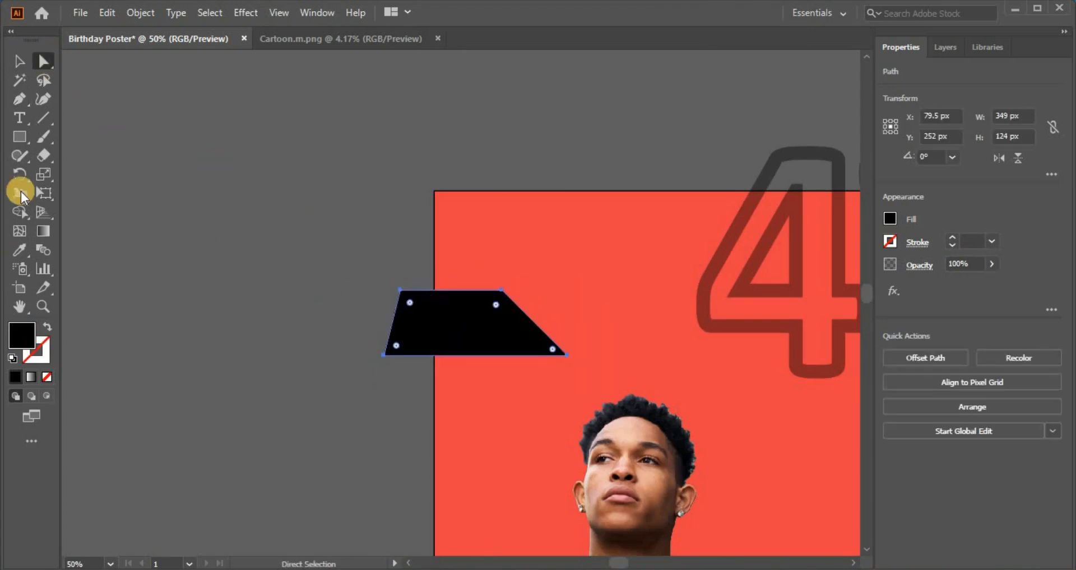
Change the fill of the new banner shape to golden yellow
double_click(24, 329)
drag(306, 351, 305, 374)
drag(215, 217, 243, 165)
drag(306, 370, 307, 365)
click(438, 197)
drag(486, 348, 436, 308)
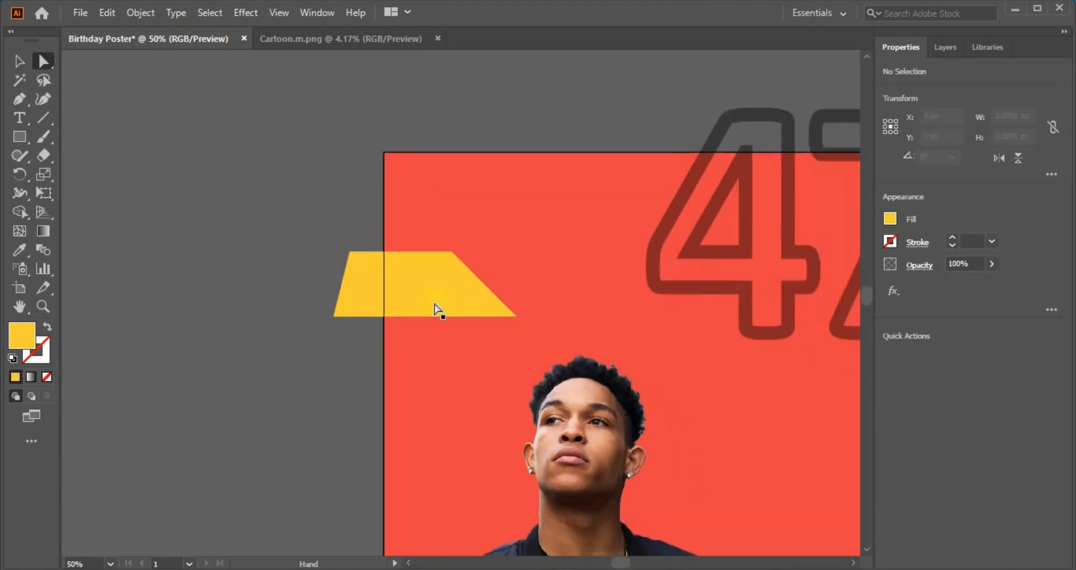
Reshape the yellow banner by moving its corners and edges, making it about 457 by 164 px
drag(516, 317, 549, 336)
drag(498, 307, 498, 297)
drag(549, 229, 555, 225)
drag(553, 318, 539, 314)
key(p)
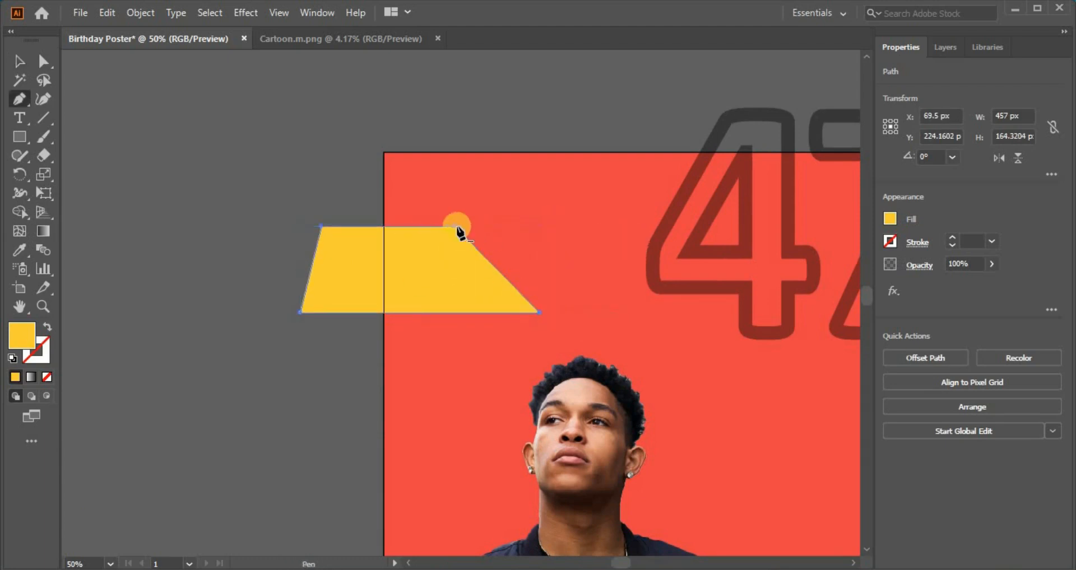
click(454, 226)
key(ctrl+z)
click(455, 227)
key(ctrl+z)
Move the yellow banner's upper-right corner outward to make its slanted end steeper
click(43, 61)
drag(452, 226, 481, 224)
click(252, 125)
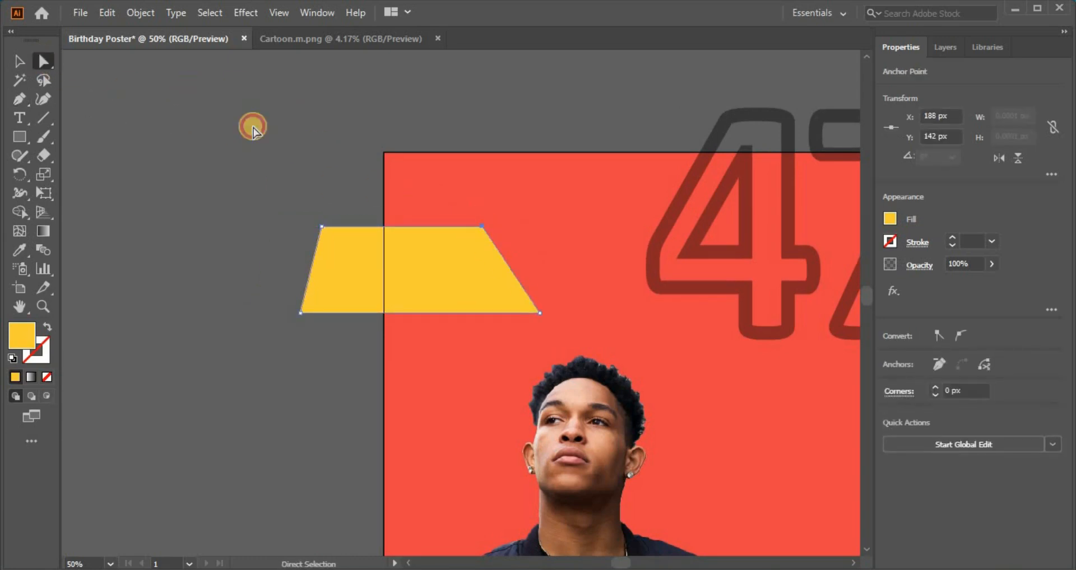
Move the photo of the man horizontally closer to the artboard's left edge
key(ctrl+minus)
drag(346, 380, 318, 379)
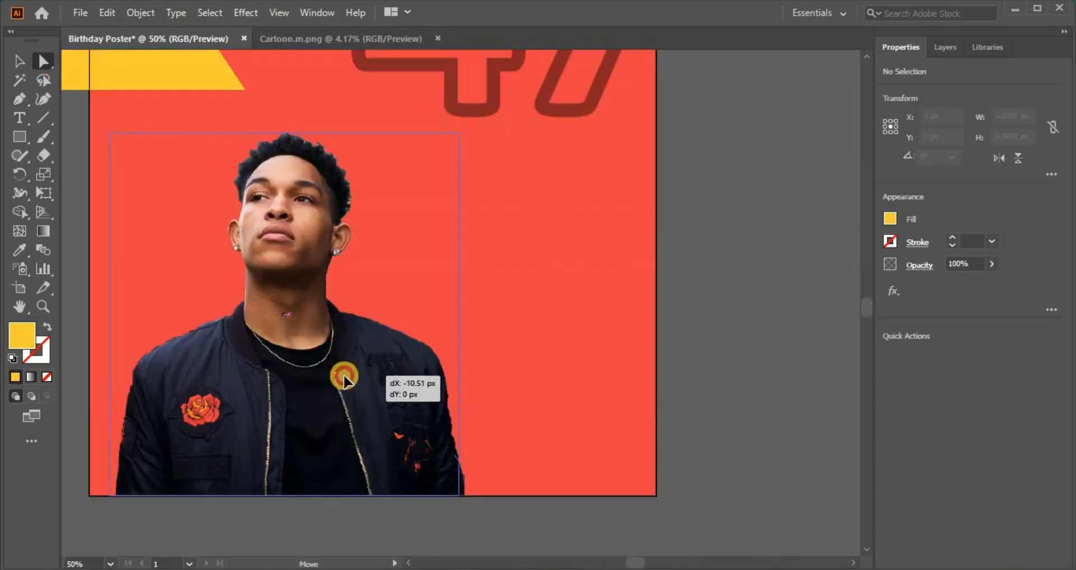
click(711, 298)
Draw a yellow rectangle about 299 by 102 px beside the man and slant its left side
click(19, 136)
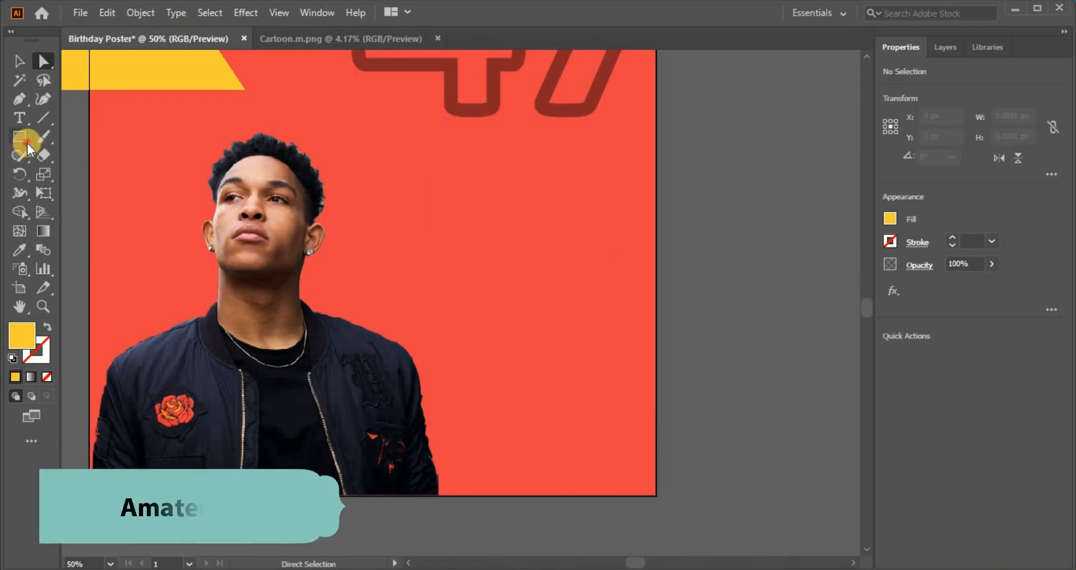
drag(499, 260, 657, 315)
click(43, 66)
drag(604, 289, 575, 301)
drag(469, 273, 486, 273)
Duplicate the slanted yellow banner directly below and extend the copy leftward to about 439 px wide
drag(578, 300, 577, 353)
key(o)
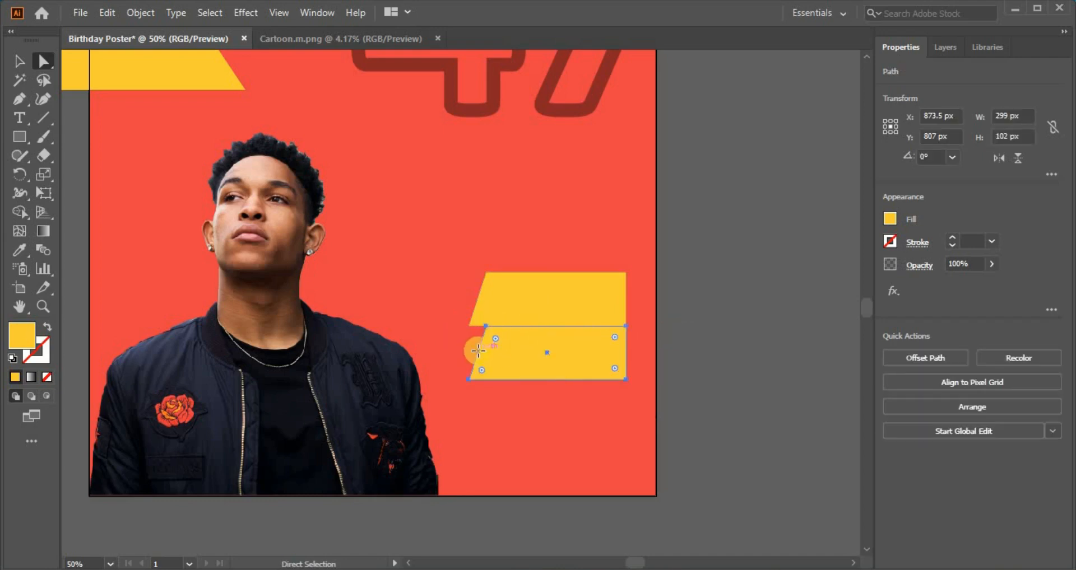
key(v)
drag(469, 353, 395, 353)
Shift both stacked banners together toward the artboard's right edge
shift+click(579, 311)
drag(570, 350, 590, 351)
click(728, 334)
Change the fill of the lower, wider banner to orange
click(576, 334)
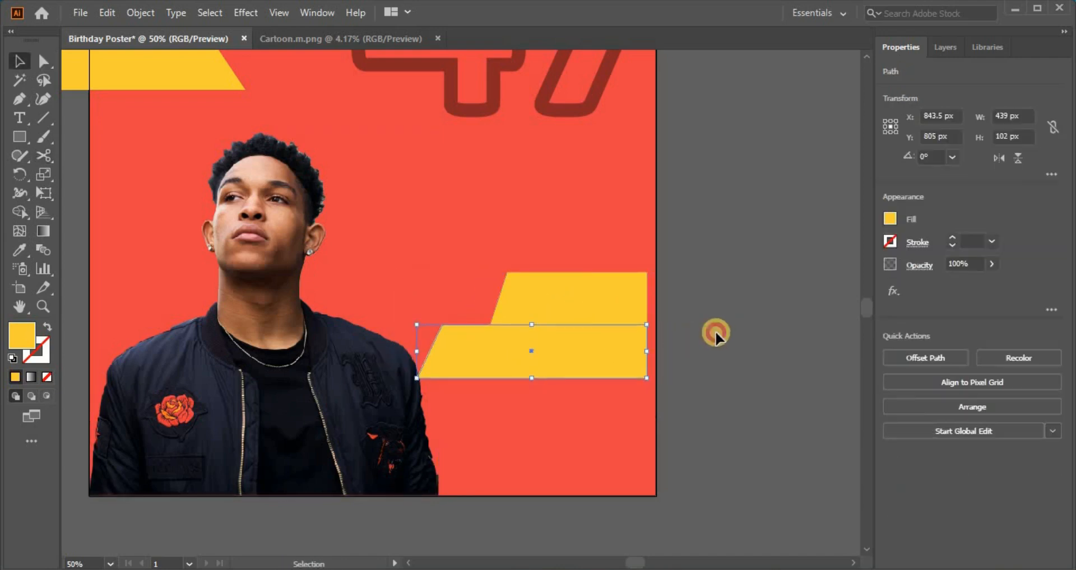
double_click(21, 336)
click(310, 371)
drag(267, 234, 269, 185)
click(450, 199)
click(731, 235)
Add the text "Happy" on the upper yellow banner beside the man and set it to 50 pt
key(t)
click(533, 288)
text(Happy)
key(ctrl+a)
click(38, 58)
click(906, 398)
drag(945, 395, 857, 395)
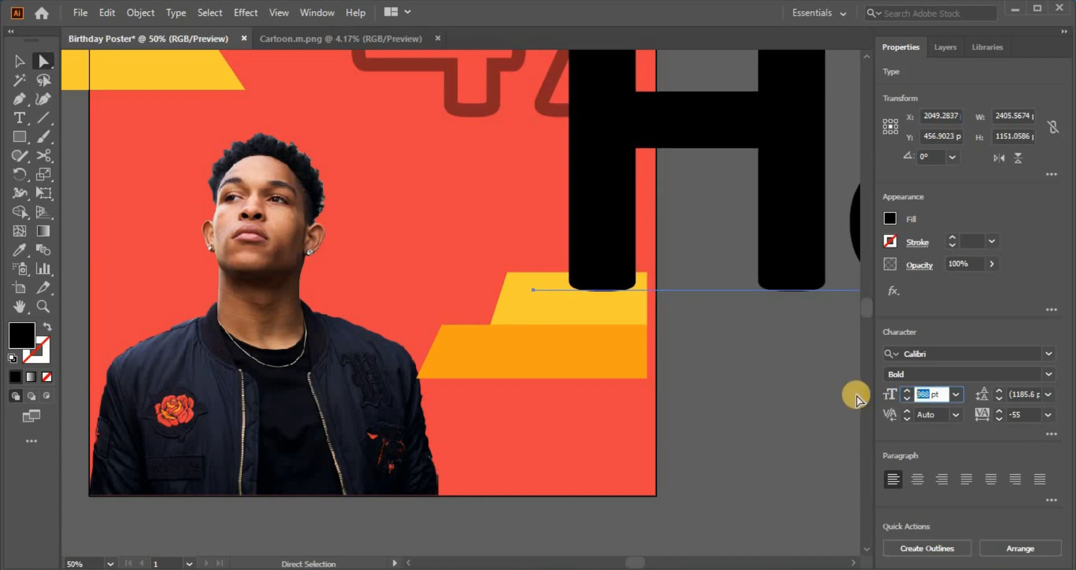
text(50)
key(Return)
drag(581, 288, 581, 298)
Set the "Happy" text to Myriad Pro at 73 pt and reposition it on its banner
click(1050, 357)
click(774, 479)
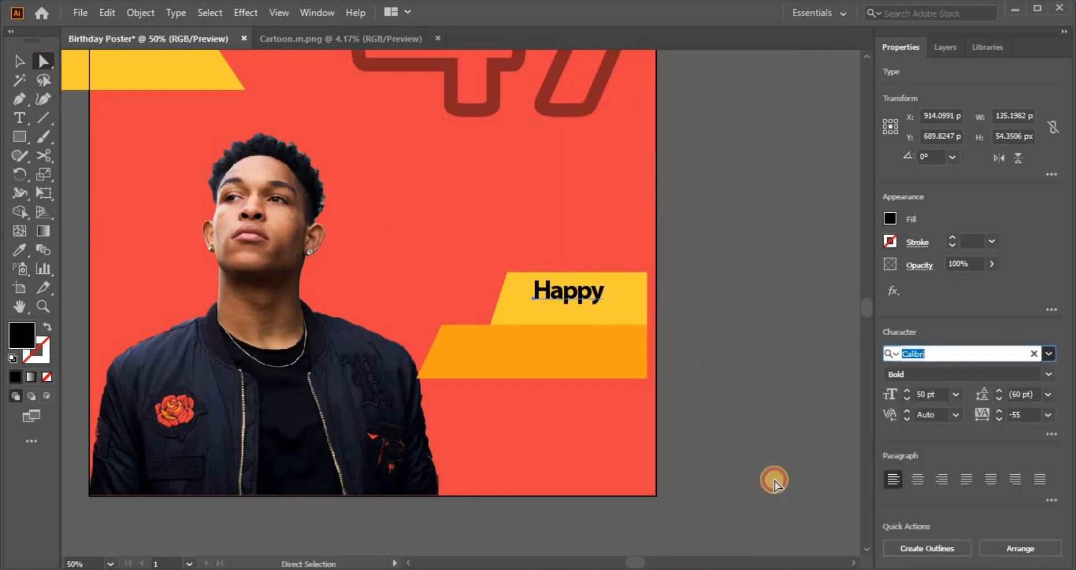
click(906, 392)
mouse_move(592, 295)
mouse_down()
mouse_move(582, 303)
mouse_move(592, 309)
mouse_up()
click(907, 393)
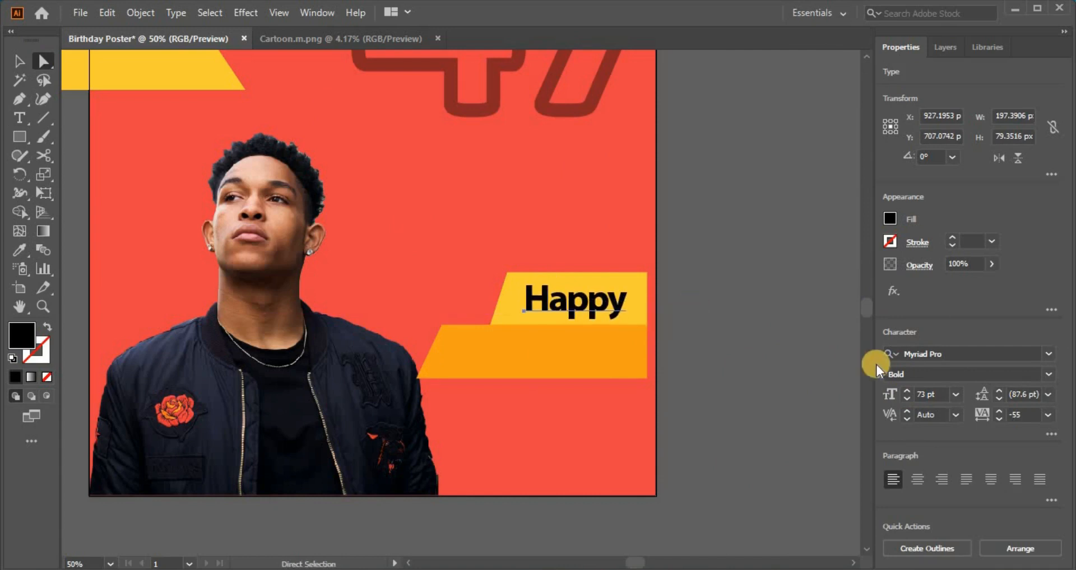
Replace the "Happy" text with "HAPPY" in capitals
double_click(621, 301)
key(ctrl+a)
text(HAPPY)
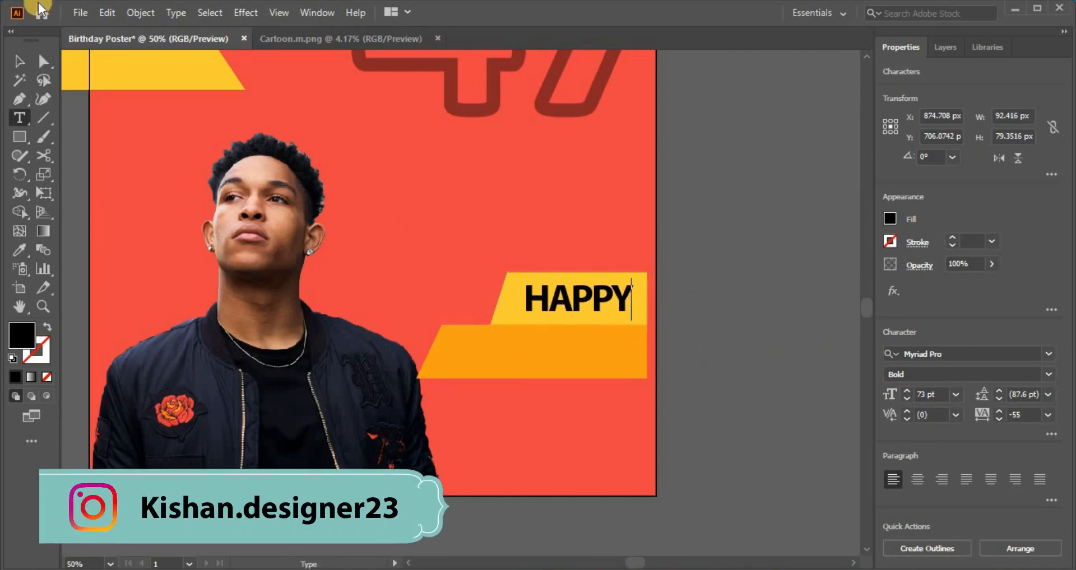
key(Escape)
Enlarge "HAPPY" to 77 pt and recentre it on the yellow banner
click(906, 392)
click(906, 392)
click(906, 392)
drag(576, 305, 570, 307)
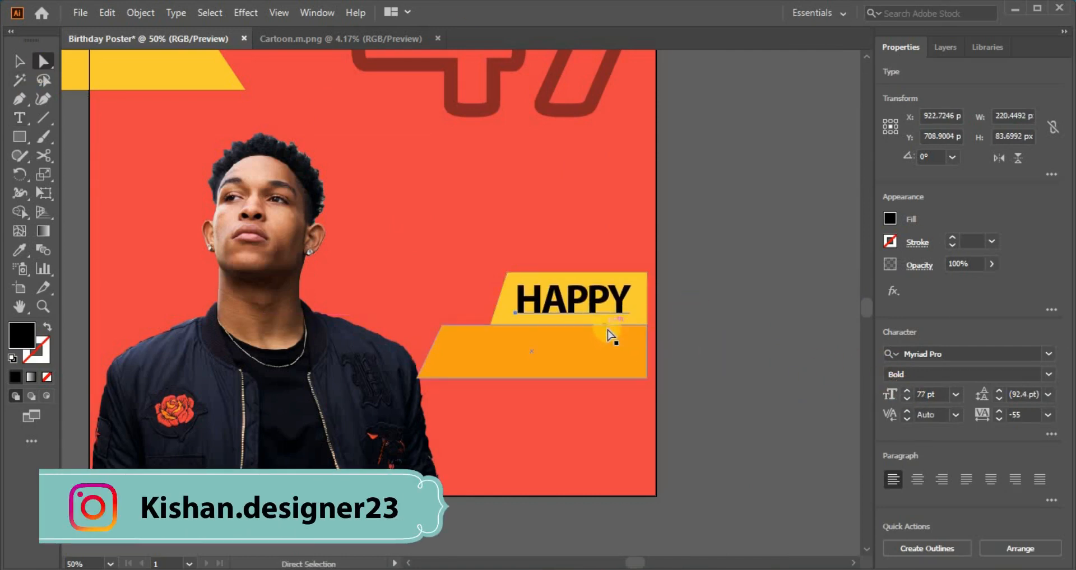
click(720, 306)
Add the text "BIRTHDAY" and place it on the orange banner
key(t)
click(478, 354)
text(BIRTHDAY)
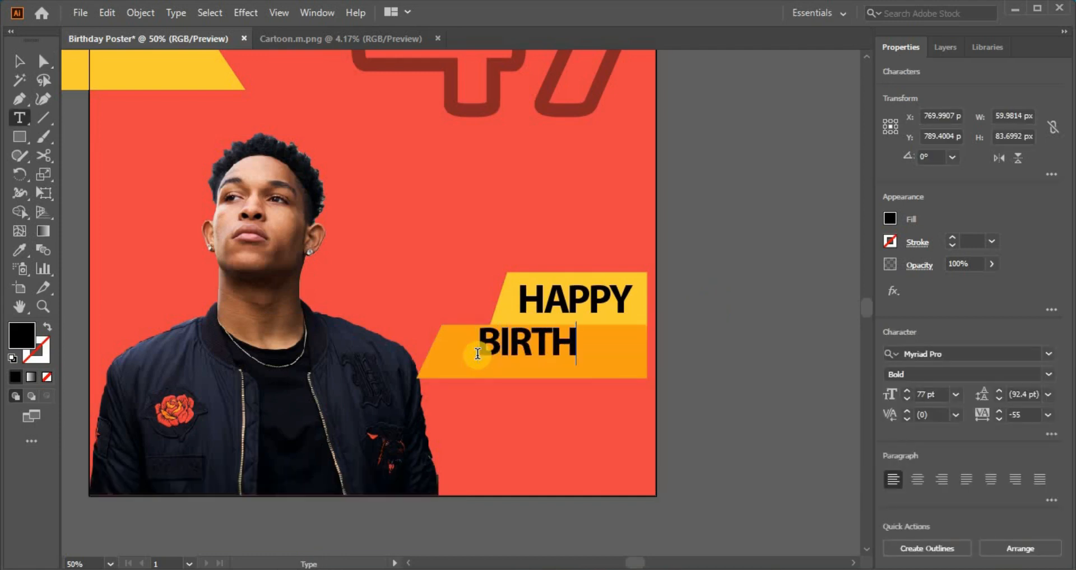
click(41, 59)
drag(519, 358, 506, 365)
Set "BIRTHDAY" to 90 pt with -88 tracking and centre it on the orange banner
click(907, 393)
click(907, 393)
click(906, 392)
click(906, 392)
click(907, 392)
drag(584, 355, 560, 365)
click(698, 354)
key(ctrl+minus)
key(ctrl+plus)
key(ctrl+plus)
drag(722, 430, 631, 374)
drag(653, 486, 576, 421)
click(646, 371)
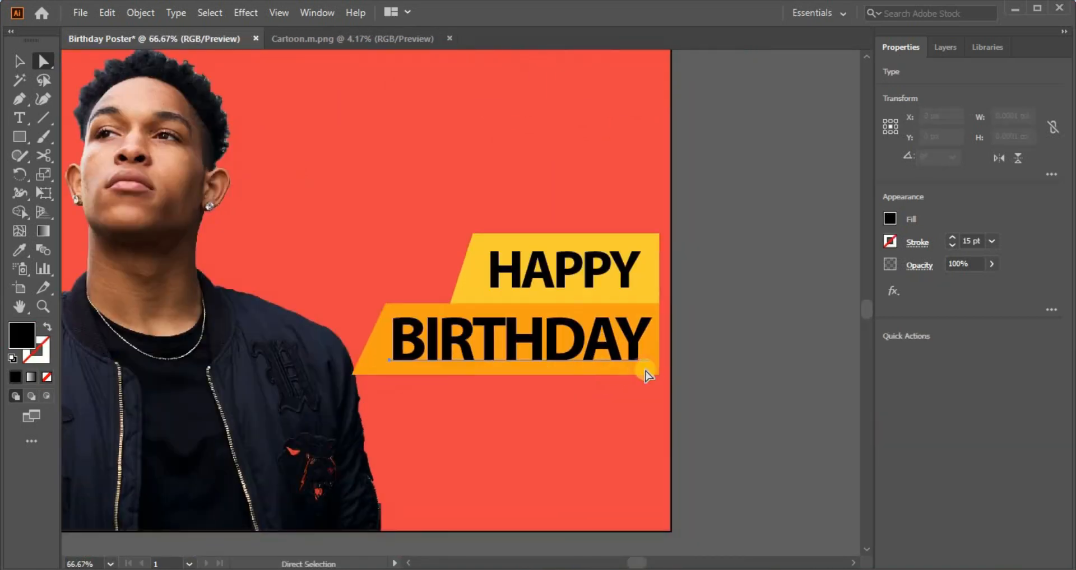
click(633, 371)
drag(641, 363, 642, 385)
key(ctrl+z)
click(652, 370)
click(633, 375)
click(690, 358)
Duplicate the orange banner directly below itself and shrink the copy to about 291 by 78 px
click(659, 367)
key(v)
drag(659, 367, 658, 439)
drag(352, 410, 455, 410)
drag(555, 445, 556, 429)
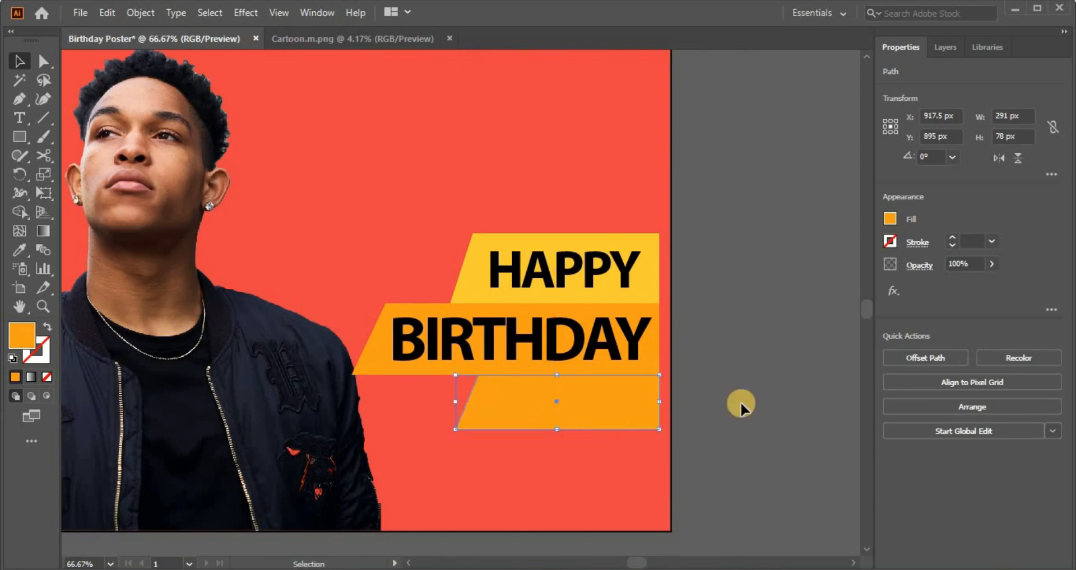
Recolour the new lowest banner by sampling the yellow of the "HAPPY" banner
key(i)
click(627, 255)
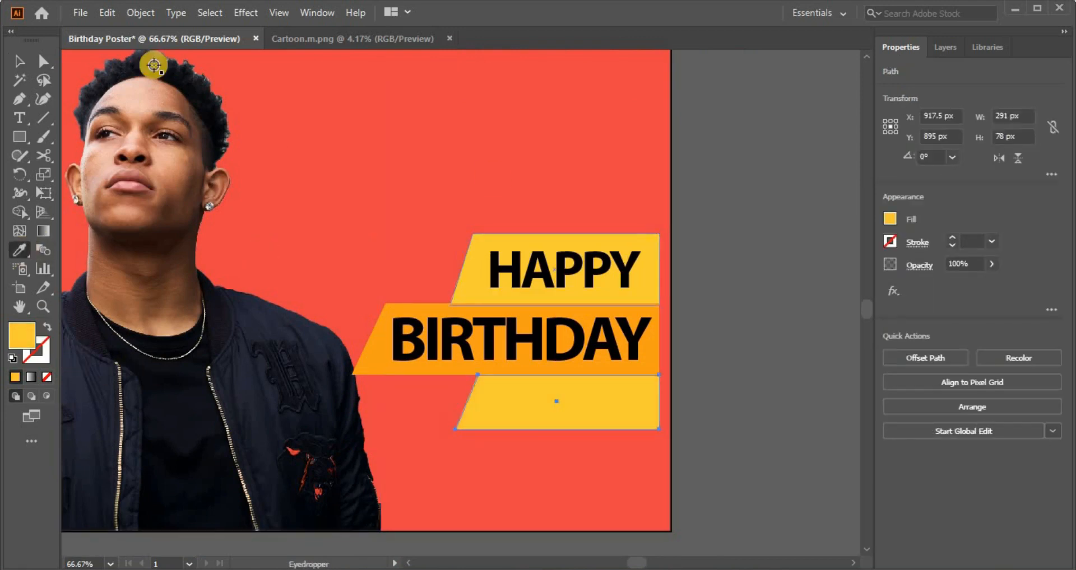
key(a)
click(708, 372)
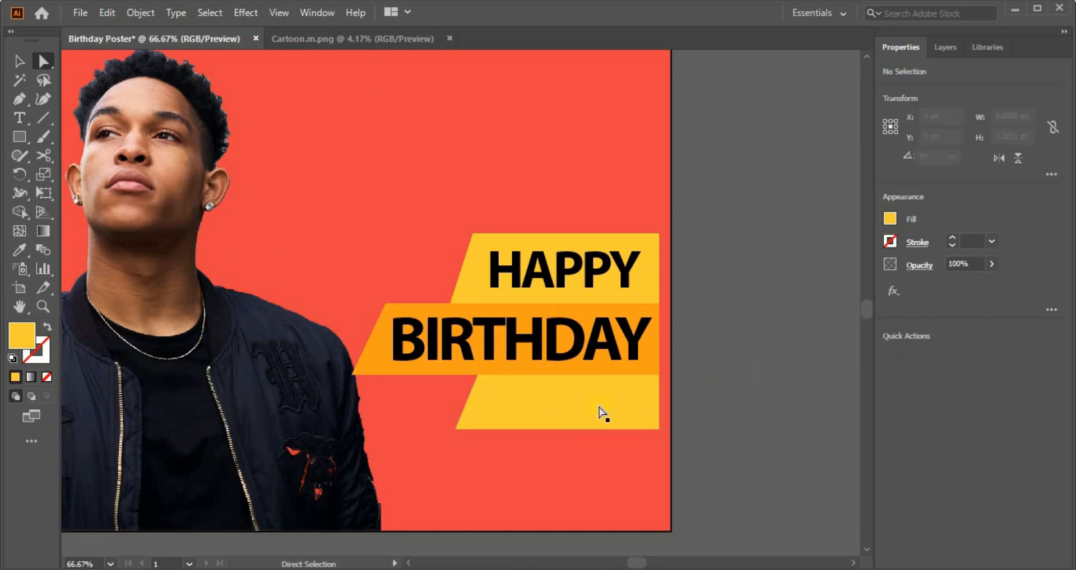
Add the text "DADDY" on the lowest yellow banner
key(t)
click(497, 396)
text(d)
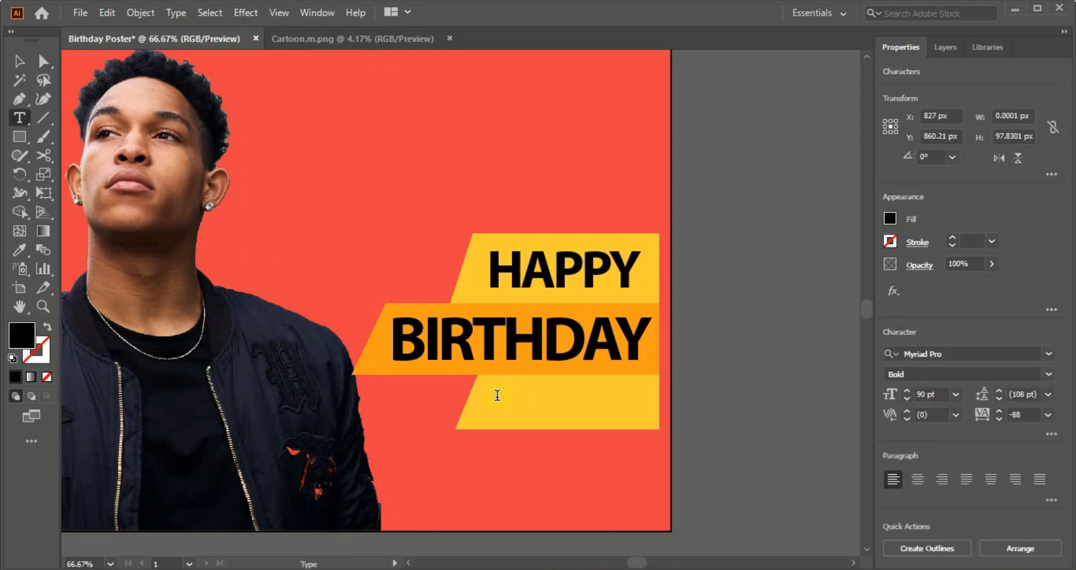
text(DADDY)
click(43, 60)
Reduce the size of "DADDY", adjust its letter spacing and centre it on the lowest banner
click(906, 400)
drag(587, 400, 586, 415)
click(906, 399)
click(906, 399)
click(999, 412)
click(712, 388)
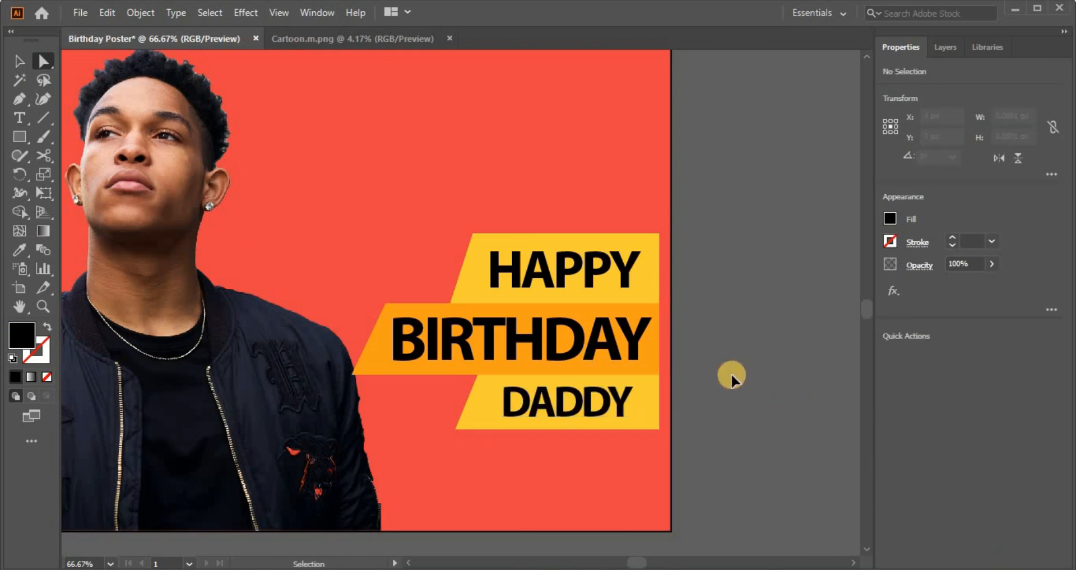
Add the text "It's your" at the top of the artboard, beside the large "47"
scroll(730, 377, down, 3)
scroll(773, 401, up, 3)
scroll(381, 235, left, 3)
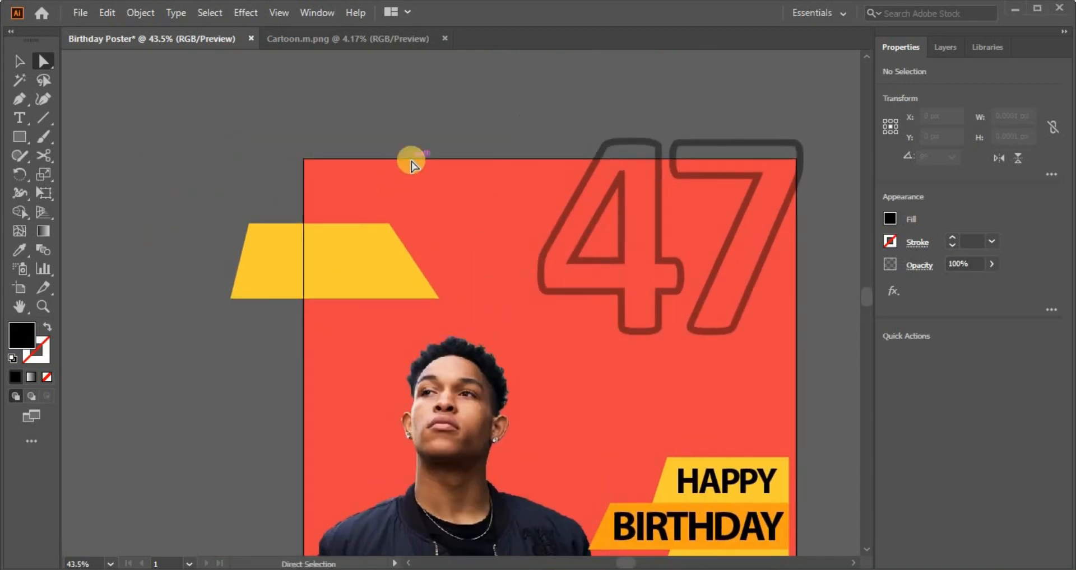
key(t)
click(425, 210)
text(10)
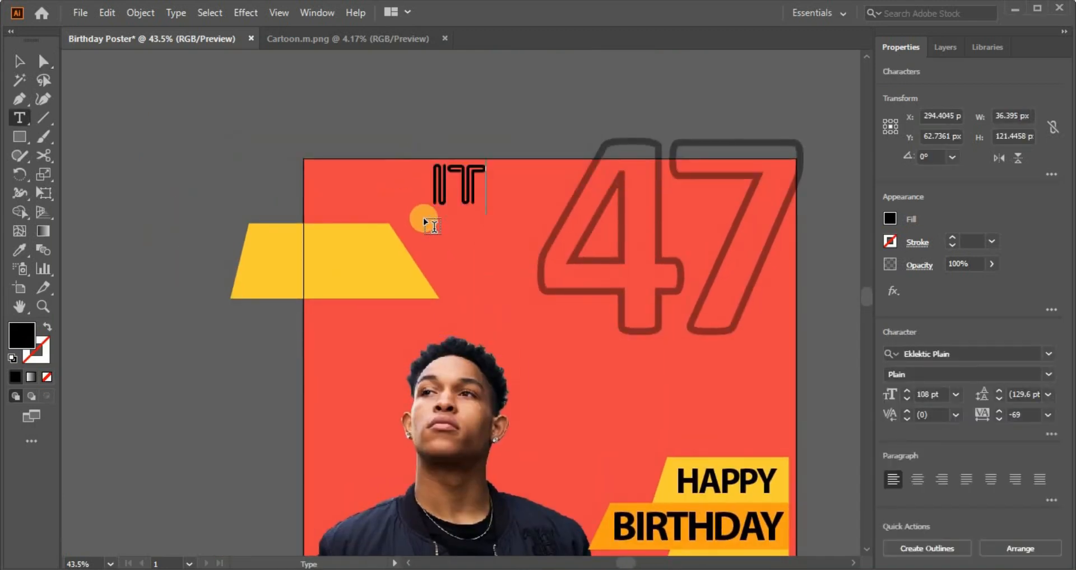
text(YOUR)
key(Escape)
Set the "It's your" text to Better Caramel at 30 pt and move it onto the upper-left yellow banner
click(1048, 353)
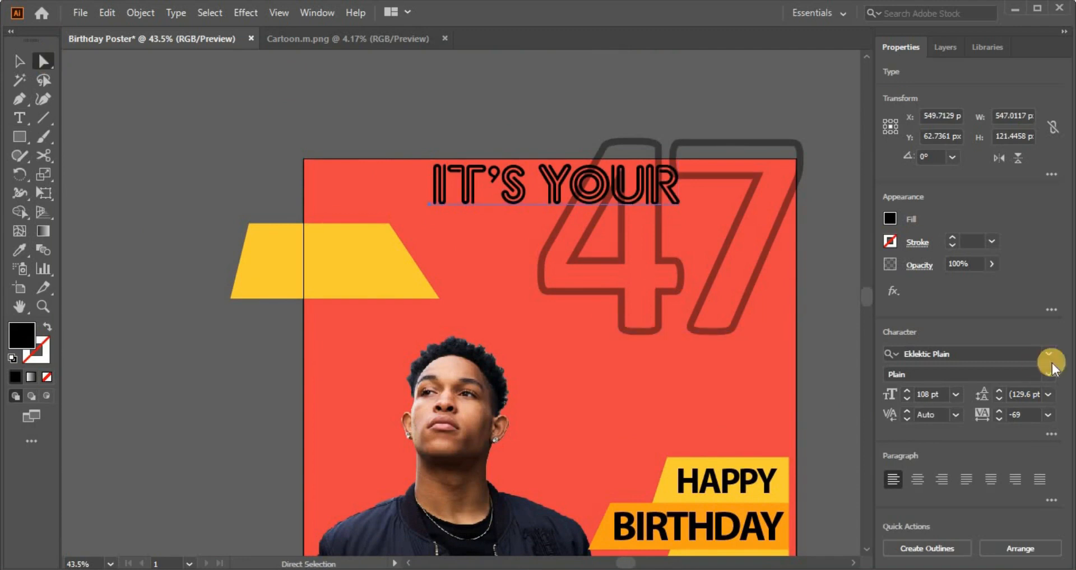
click(853, 453)
click(528, 235)
click(907, 396)
click(907, 398)
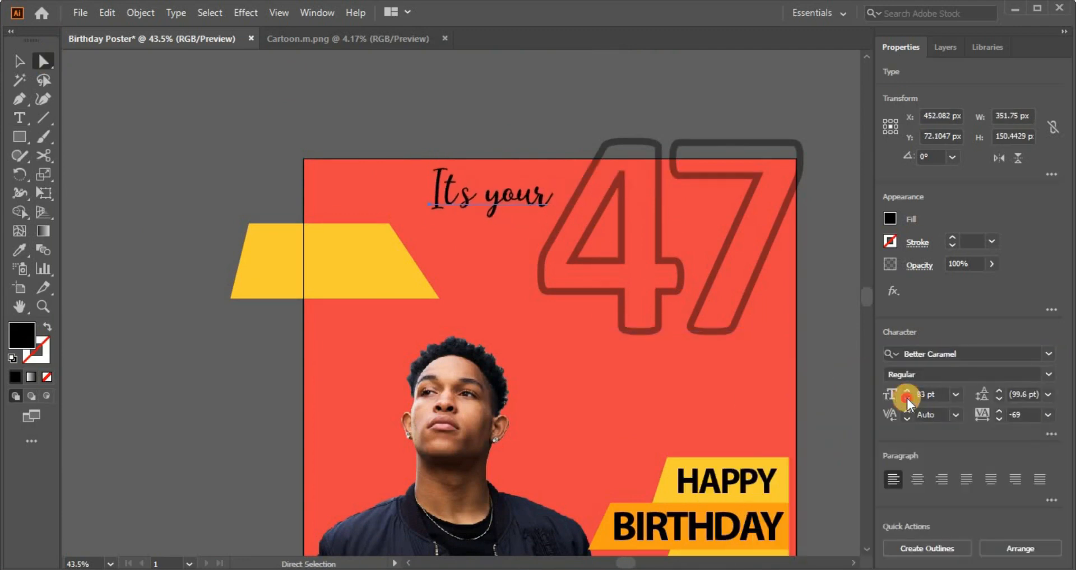
drag(409, 217, 354, 254)
Try to widen the spacing between the "t" and "s" in the "It's your" text
key(ctrl+equal)
key(ctrl+equal)
key(ctrl+equal)
key(ctrl+equal)
key(ctrl+equal)
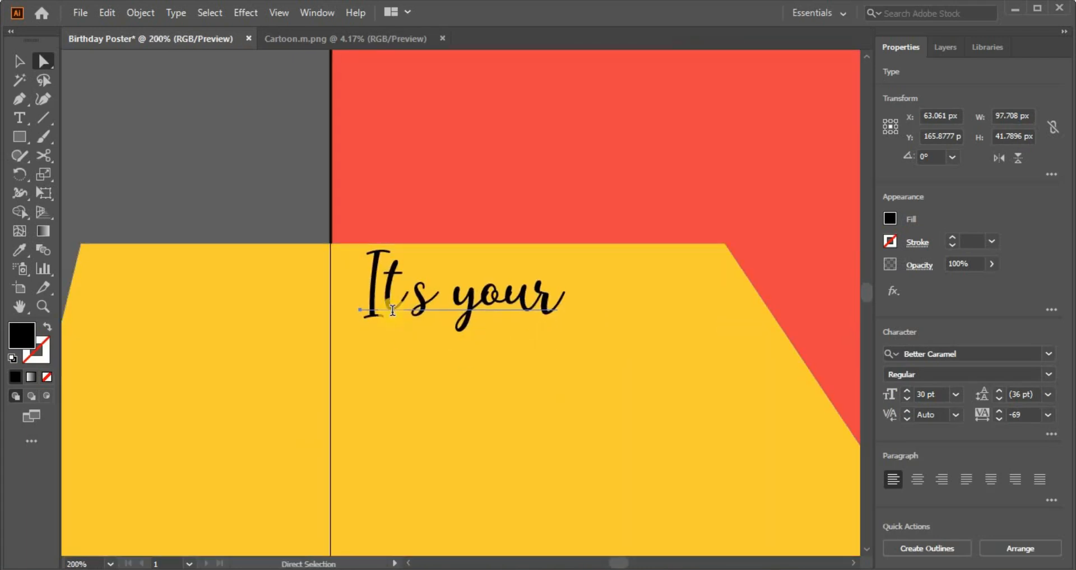
key(alt+Right)
key(alt+Right)
key(alt+Right)
key(alt+Right)
key(alt+Right)
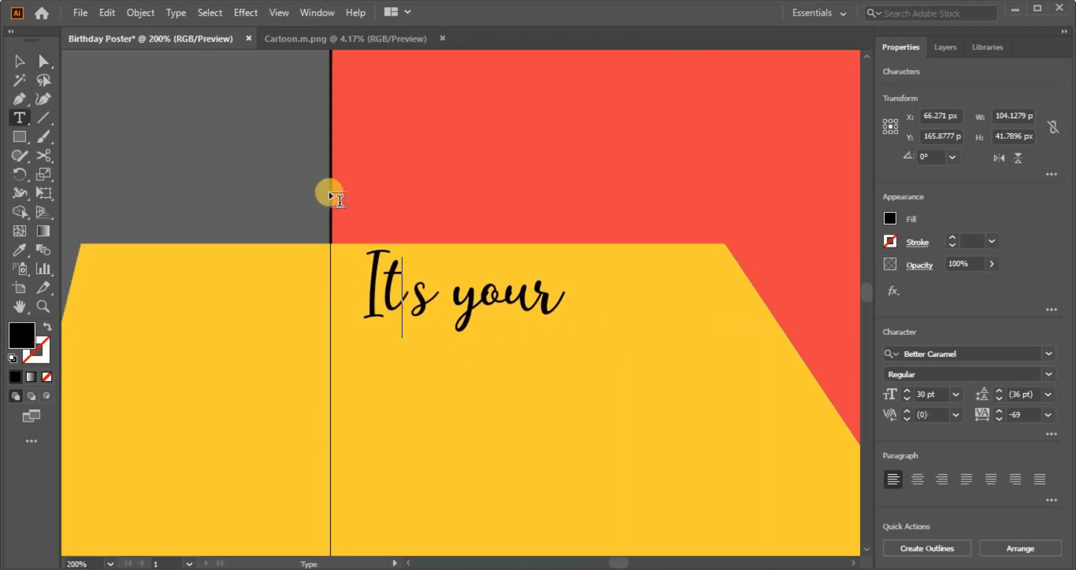
click(42, 64)
click(163, 104)
key(ctrl+minus)
key(ctrl+minus)
key(ctrl+minus)
scroll(466, 230, down, 3)
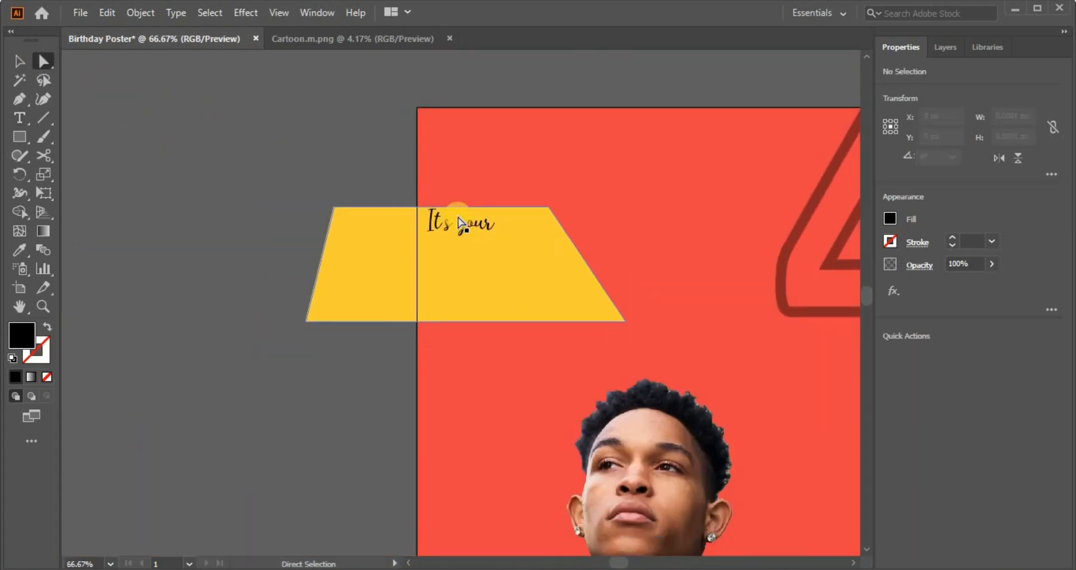
Nudge the "It's your" text slightly down on the yellow banner and try a larger font size for it
click(463, 226)
key(Down)
click(909, 391)
click(909, 391)
click(909, 391)
click(910, 399)
click(909, 400)
click(910, 400)
click(222, 247)
Add the text "47" on the upper-left yellow banner in the Algerian font at 73 pt
click(501, 286)
key(t)
click(520, 281)
key(BackSpace)
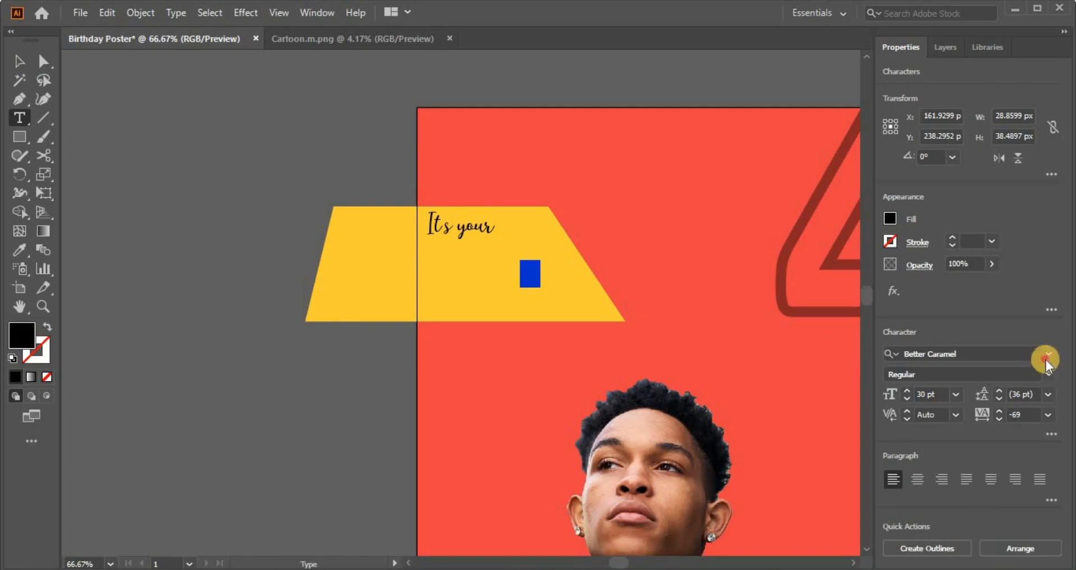
click(1046, 360)
scroll(899, 476, down, 3)
click(891, 523)
click(906, 391)
click(906, 391)
Reposition the small "47" and the "It's your" text above each other on the yellow banner
click(43, 60)
drag(525, 268, 483, 234)
click(509, 229)
click(276, 169)
Add the text "Birthday" in Better Caramel near the yellow banner's lower edge and adjust its font size
key(t)
click(499, 317)
text(BIRT)
key(ctrl+a)
click(1047, 354)
click(918, 458)
click(907, 398)
click(906, 398)
click(906, 398)
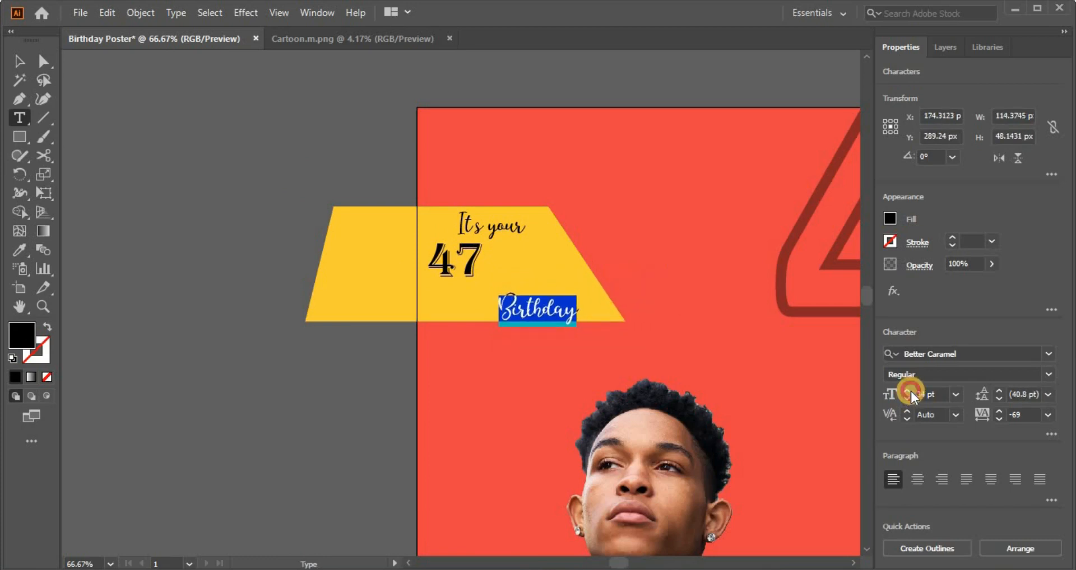
Stack "It's your", "47" and "Birthday" on the banner just inside the artboard's left edge, with "47" shifted to the right
click(43, 61)
drag(461, 265, 466, 272)
drag(492, 232, 454, 238)
click(475, 272)
drag(501, 302, 466, 306)
click(443, 277)
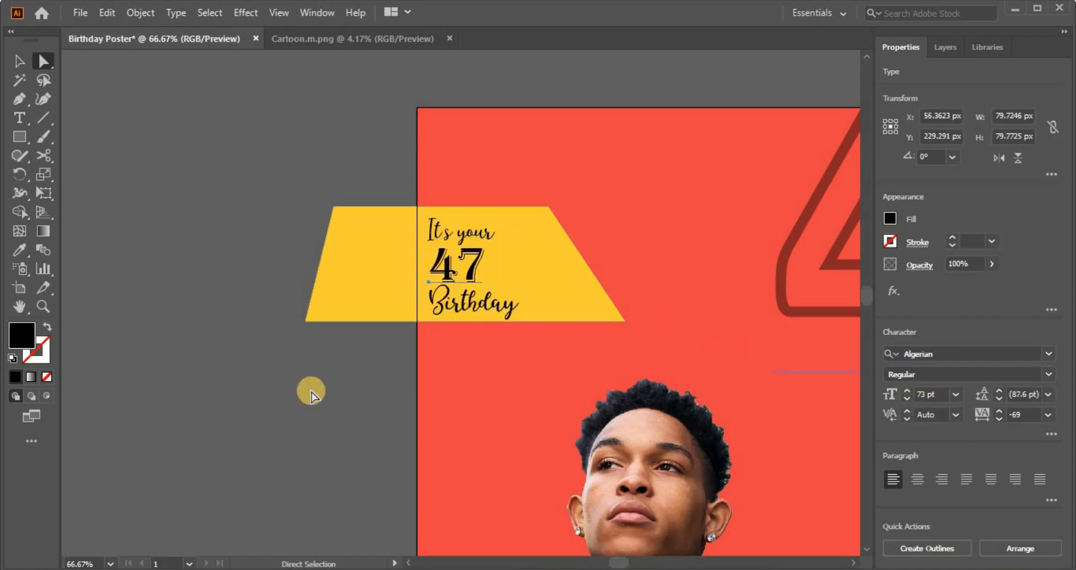
click(311, 393)
drag(486, 274, 485, 274)
click(289, 361)
Draw a straight horizontal line about 102 px long across the small "47", with a stroke and no fill
key(ctrl+plus)
key(ctrl+plus)
mouse_move(588, 325)
mouse_down()
mouse_move(557, 384)
mouse_move(625, 403)
mouse_up()
key(p)
key(shift+x)
click(420, 293)
shift+click(581, 293)
key(a)
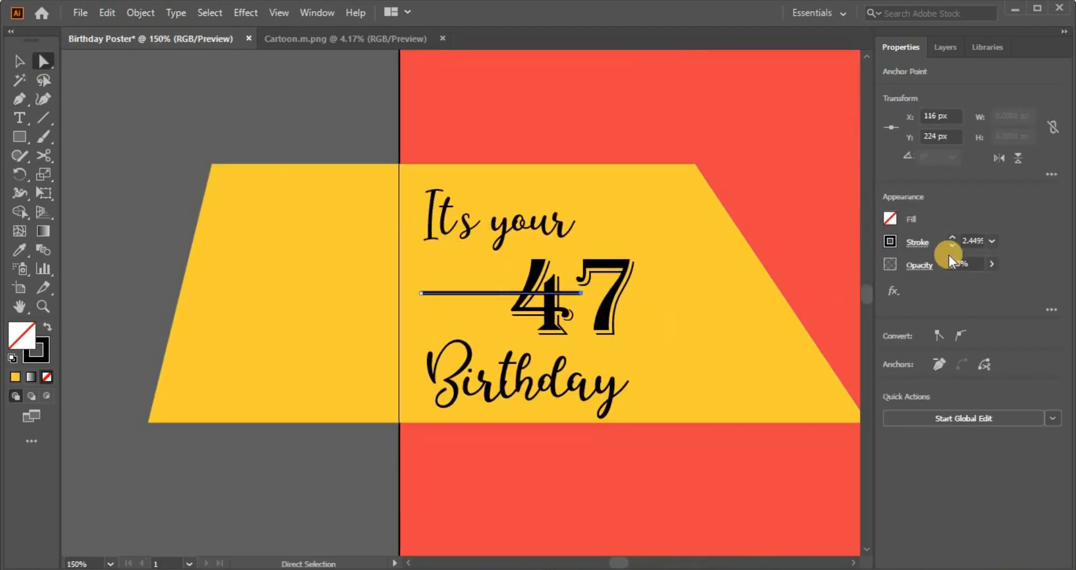
Set the line's stroke to 1.5 pt and start a Zig Zag effect with smooth points and an absolute size of 3 px
click(245, 12)
mouse_move(336, 137)
click(448, 246)
click(637, 204)
drag(642, 103, 645, 102)
drag(765, 103, 741, 102)
key(Down)
key(Down)
key(Up)
key(Up)
key(Up)
key(Down)
key(Down)
click(693, 124)
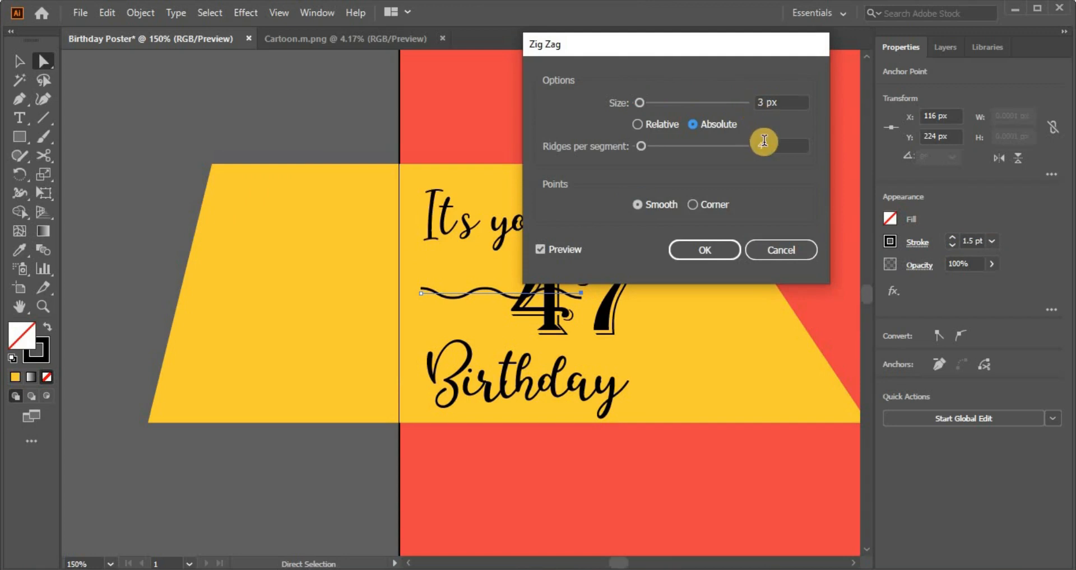
Increase the ridges per segment of the Zig Zag effect and apply it to the line
key(Up)
key(Up)
key(Up)
key(Up)
key(Up)
key(Up)
key(Up)
key(Up)
key(Up)
key(Up)
key(Up)
key(Up)
key(Up)
key(Up)
click(712, 250)
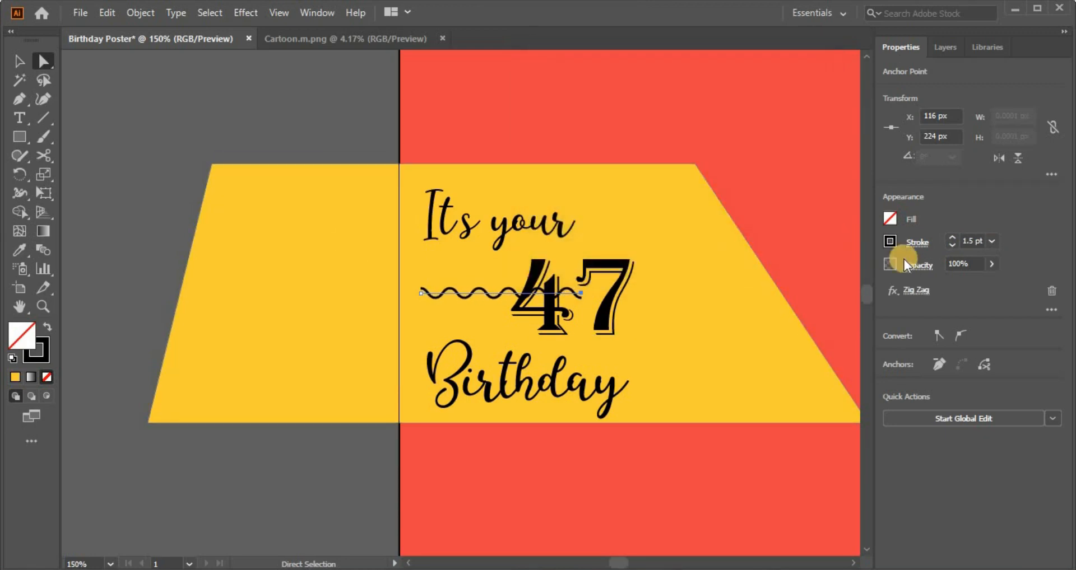
Give the wavy line's stroke a linear white-to-black gradient and leave it without a fill
click(891, 242)
click(287, 463)
click(42, 231)
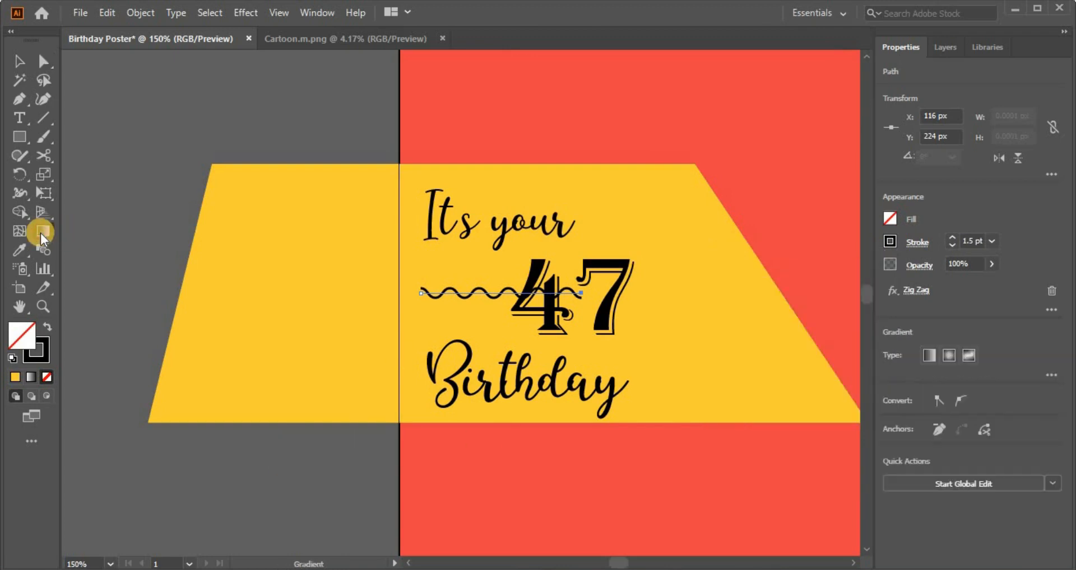
click(928, 355)
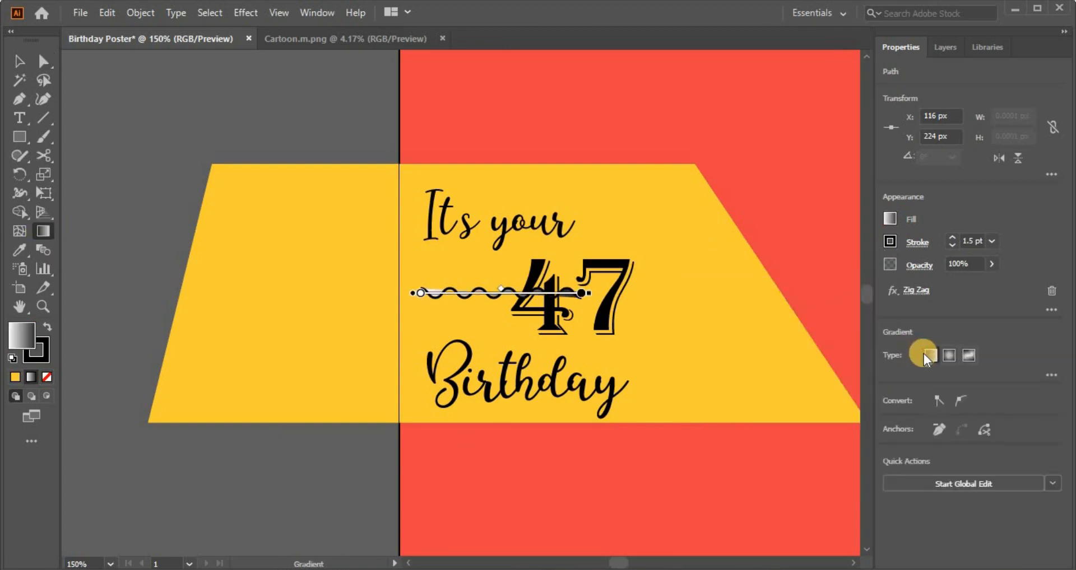
click(50, 326)
click(51, 358)
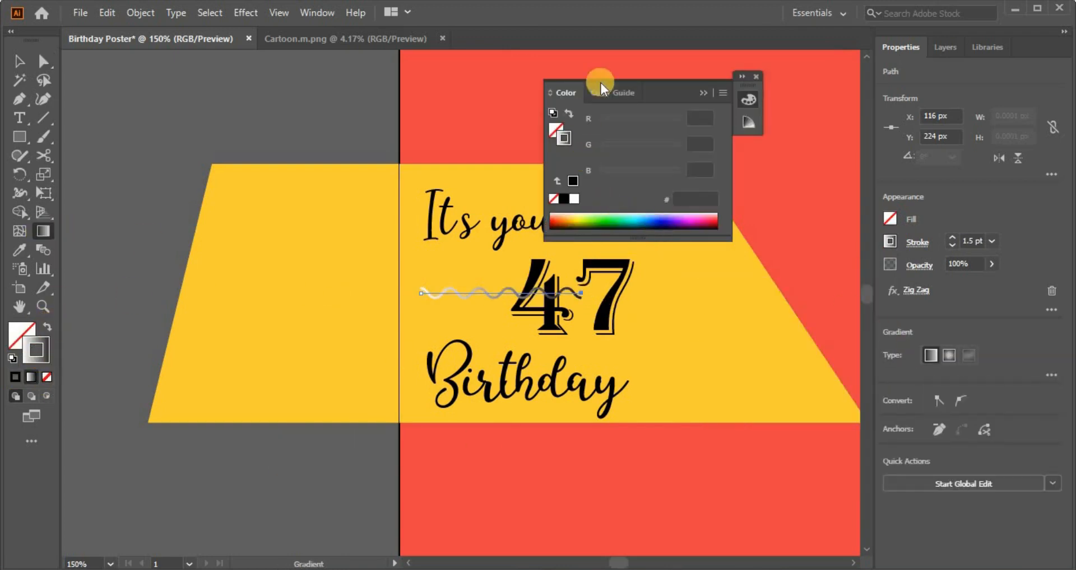
double_click(564, 140)
click(459, 224)
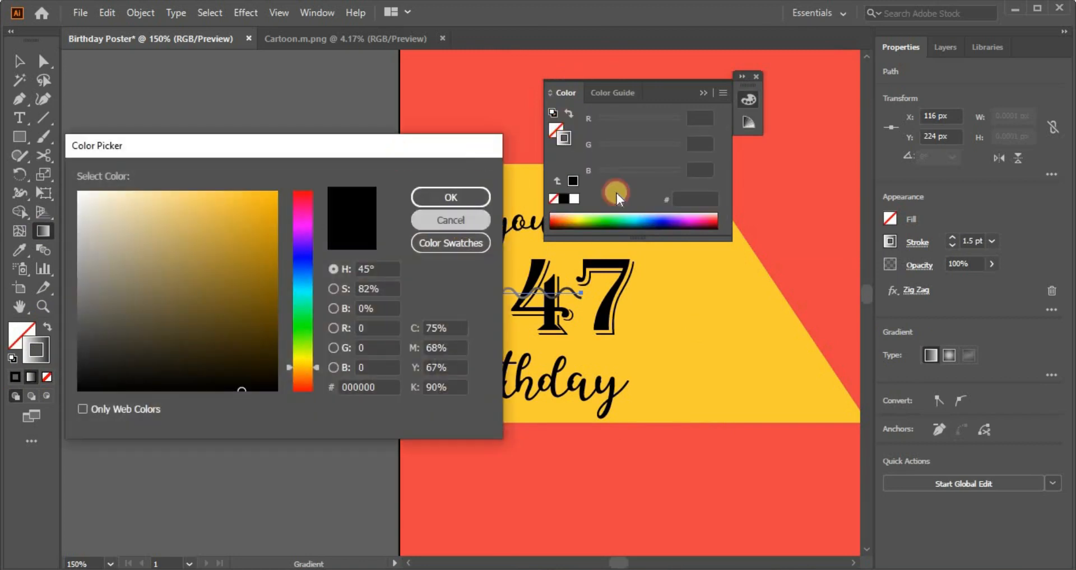
click(750, 99)
click(750, 98)
click(1051, 375)
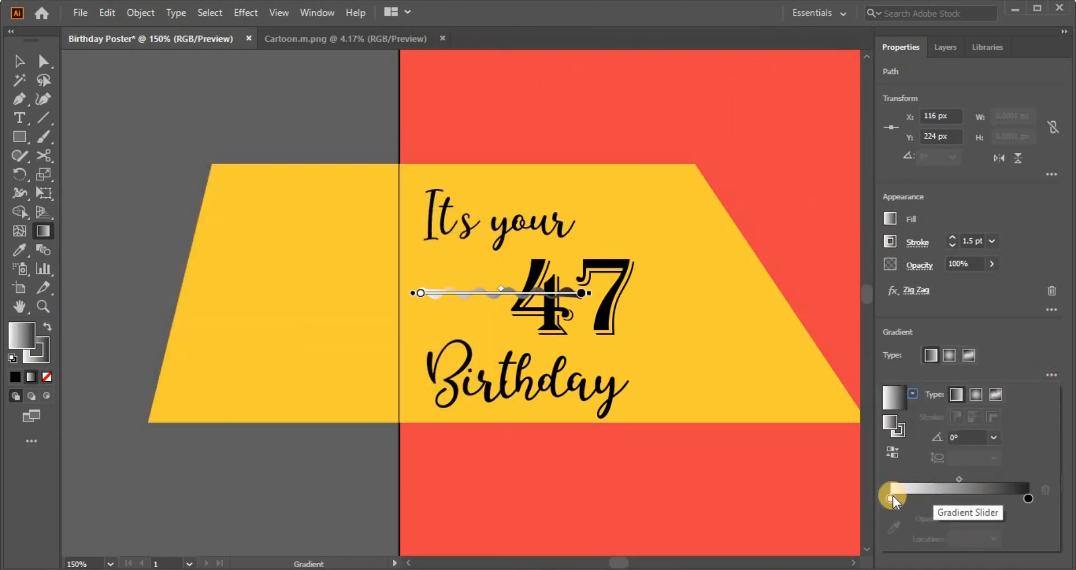
click(47, 378)
click(47, 377)
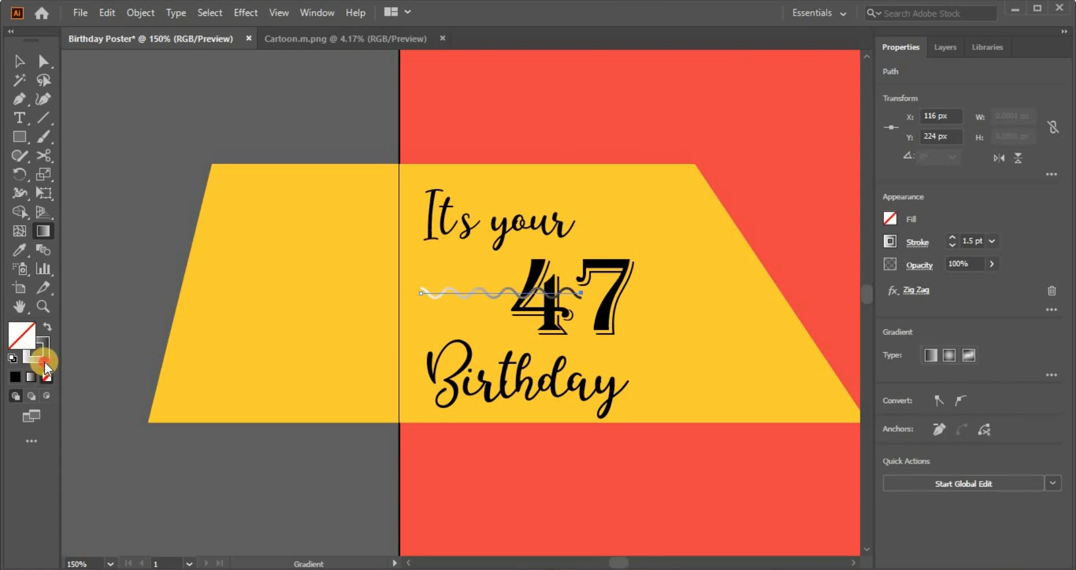
Change the dark end of the wavy line's stroke gradient to the yellow sampled from the banner
click(44, 357)
click(1052, 375)
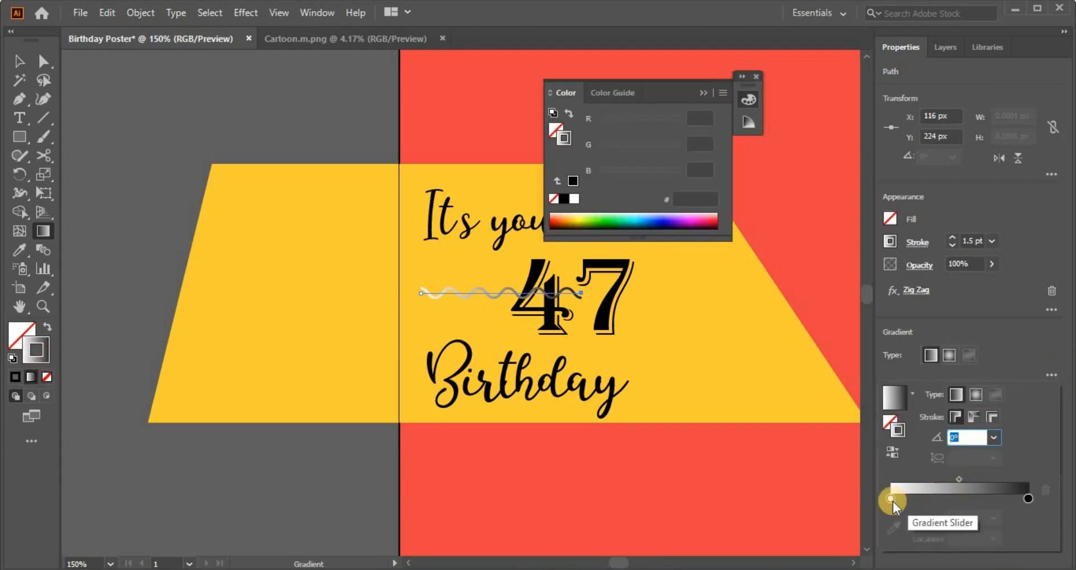
click(1024, 499)
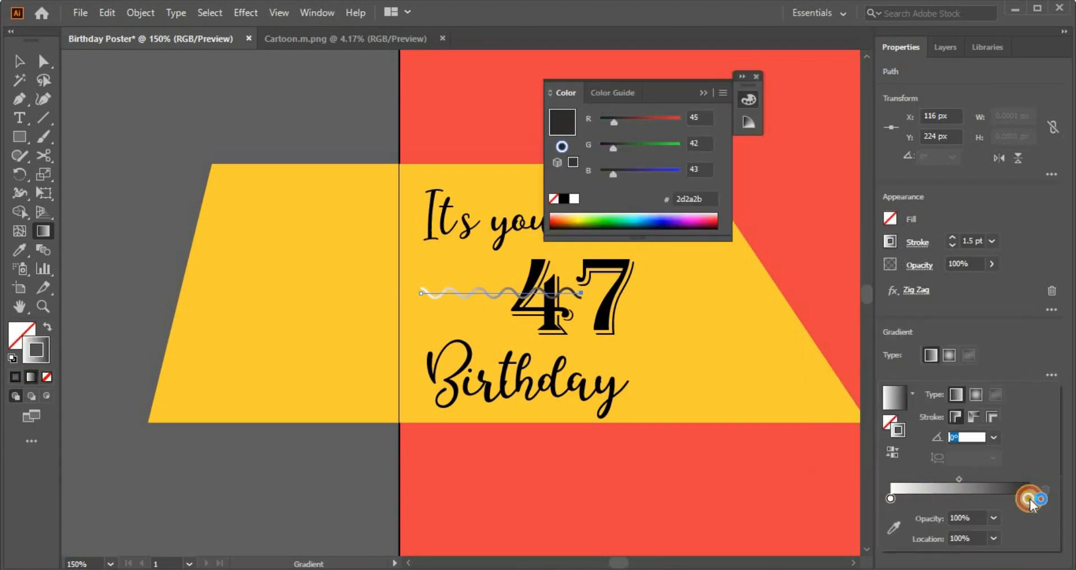
drag(1026, 501, 1060, 506)
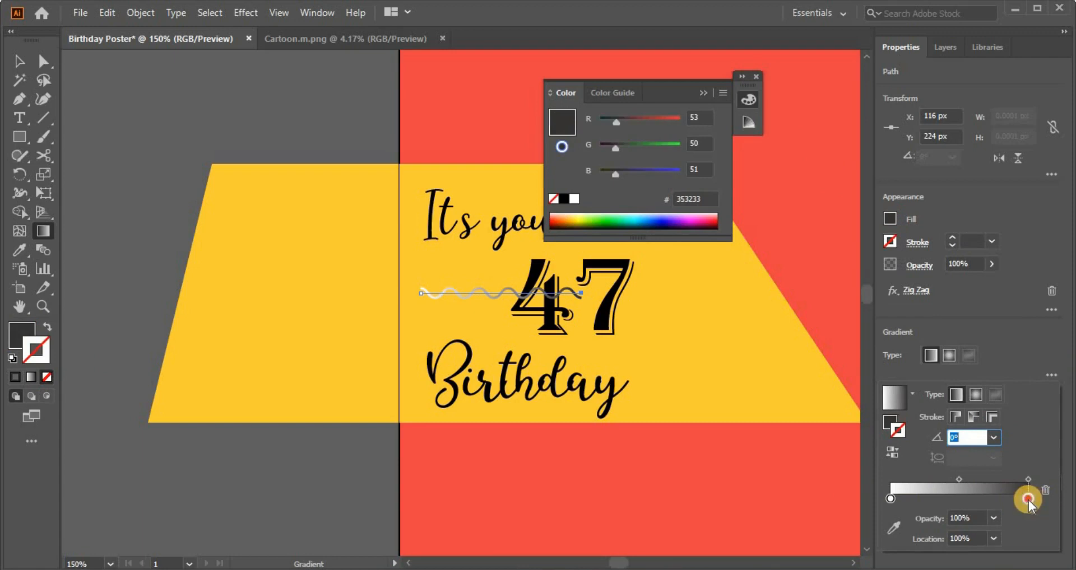
double_click(1028, 498)
click(829, 402)
click(599, 322)
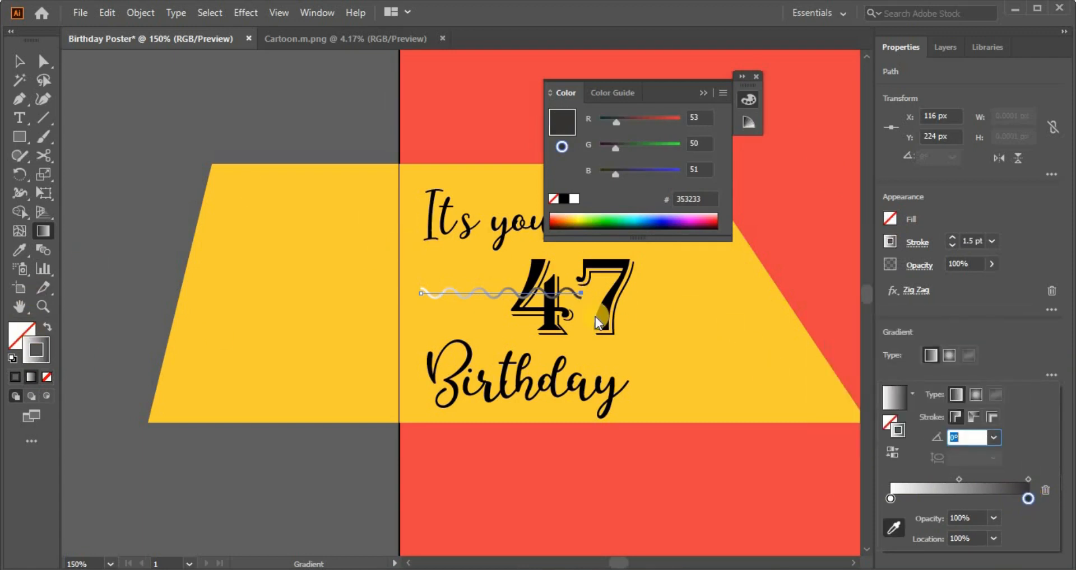
click(891, 541)
click(710, 320)
click(756, 77)
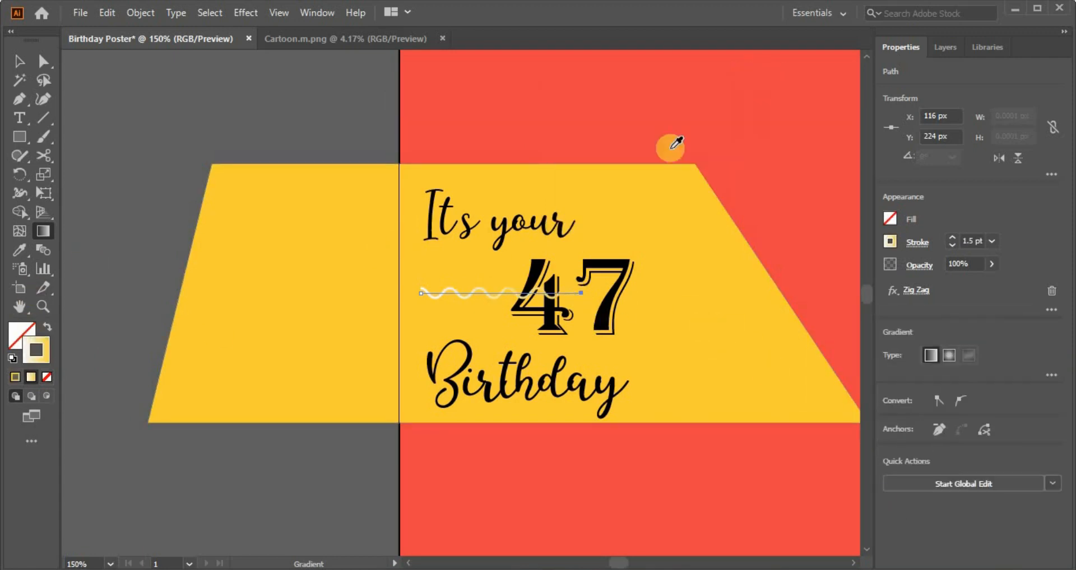
Shift the wavy line slightly to the left and arrange it behind the small "47"
key(a)
click(180, 86)
drag(484, 294, 476, 294)
right_click(494, 294)
mouse_move(544, 492)
click(695, 527)
right_click(512, 295)
click(349, 154)
click(477, 292)
click(375, 439)
Duplicate the wavy line and place the copy to the right of the small "47"
drag(499, 332, 326, 220)
mouse_move(313, 181)
mouse_down()
mouse_move(542, 233)
mouse_move(542, 201)
mouse_up()
right_click(543, 217)
mouse_move(589, 458)
click(722, 356)
key(Escape)
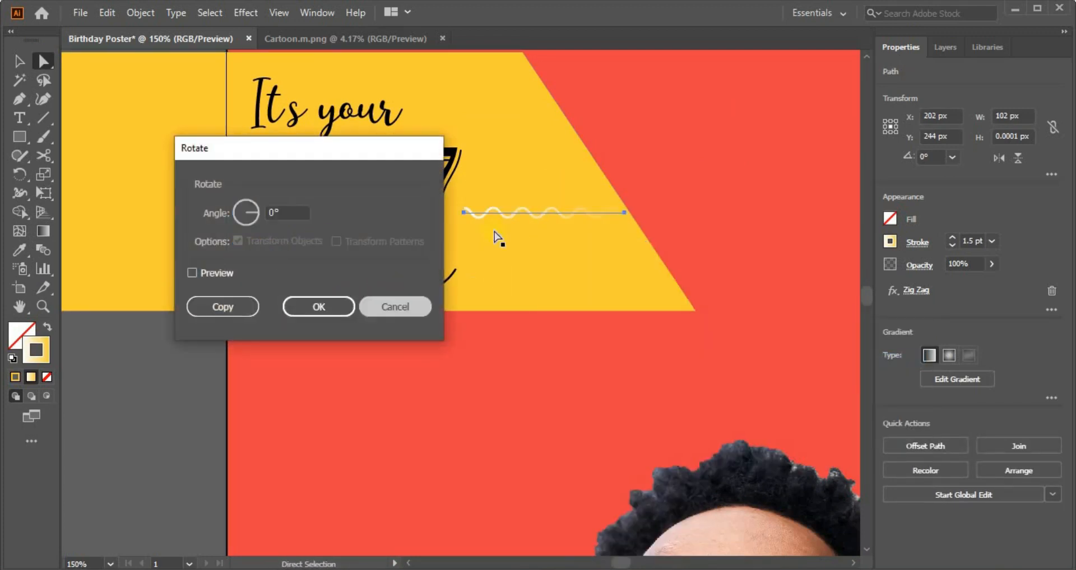
Reflect the copied wavy line horizontally and align it with the original on the right side of the small "47"
right_click(524, 213)
mouse_move(588, 458)
click(761, 380)
click(924, 455)
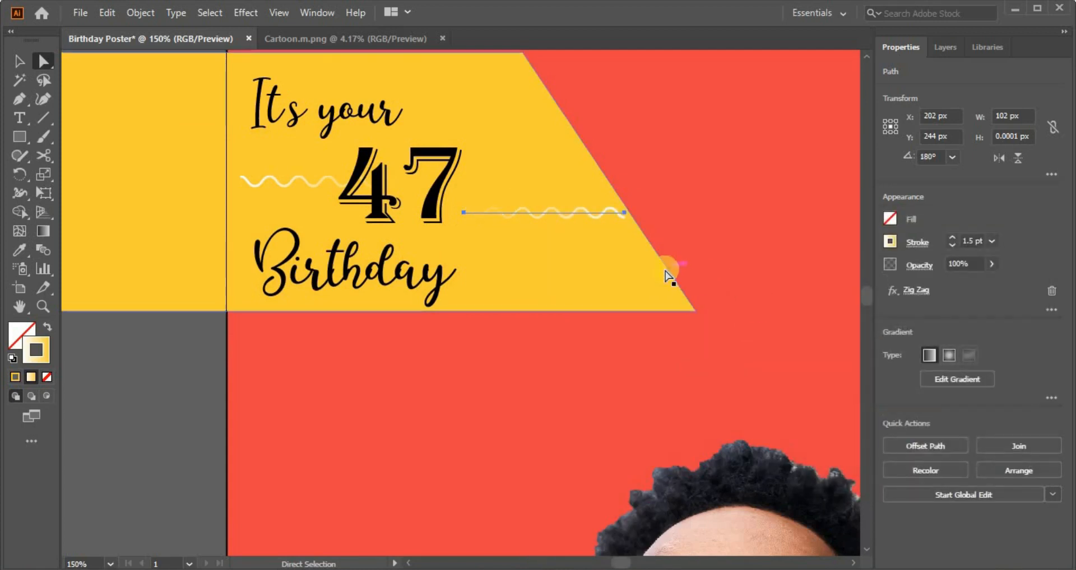
drag(541, 188, 536, 188)
key(ctrl+z)
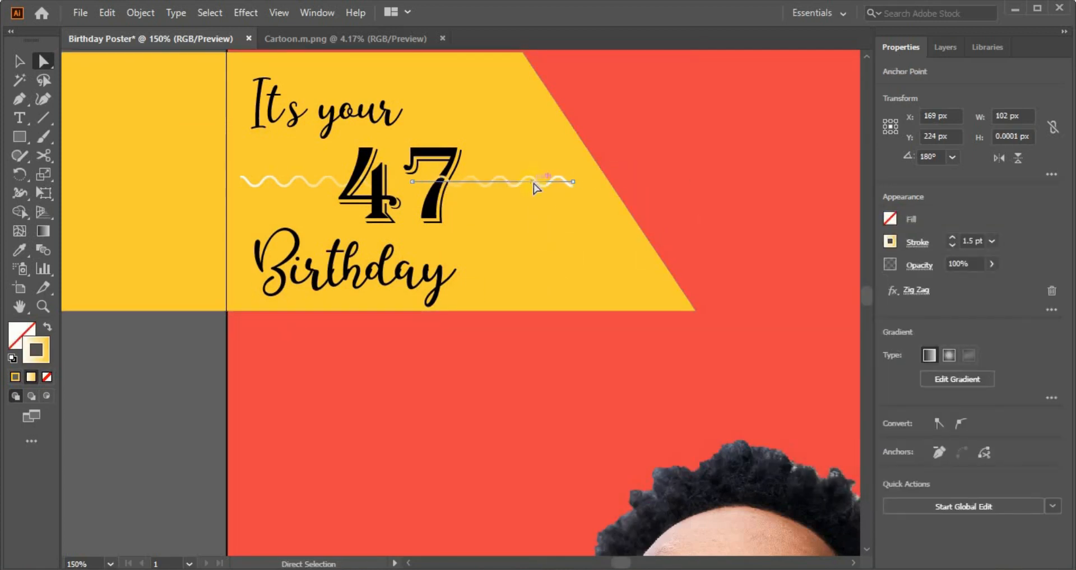
click(182, 413)
Examine the whole poster layout with the completed upper-left banner
key(ctrl+minus)
key(ctrl+minus)
key(ctrl+minus)
key(ctrl+minus)
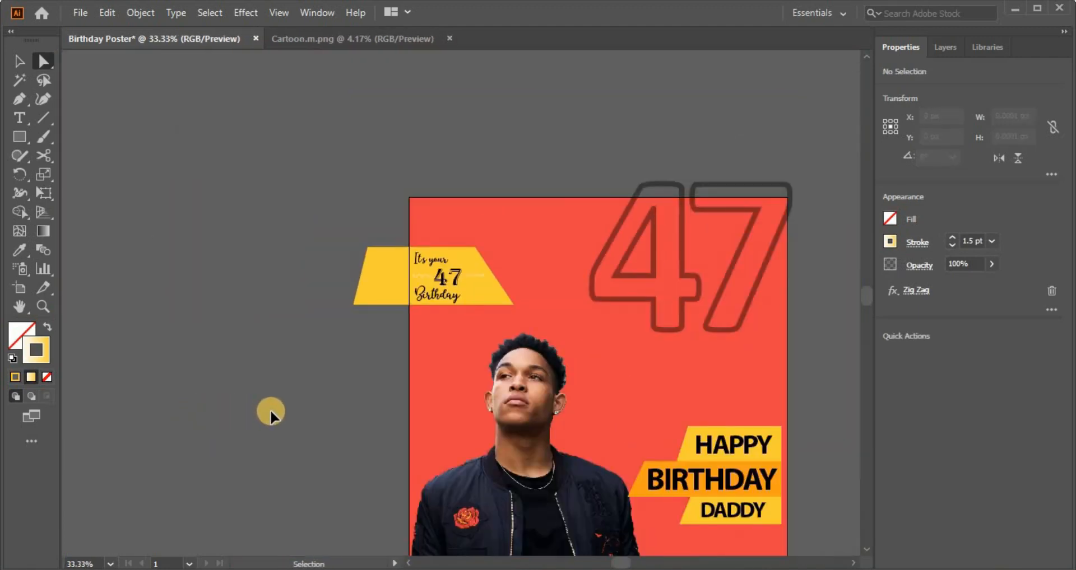
key(ctrl+0)
scroll(736, 325, down, 3)
scroll(735, 327, up, 4)
drag(610, 366, 723, 312)
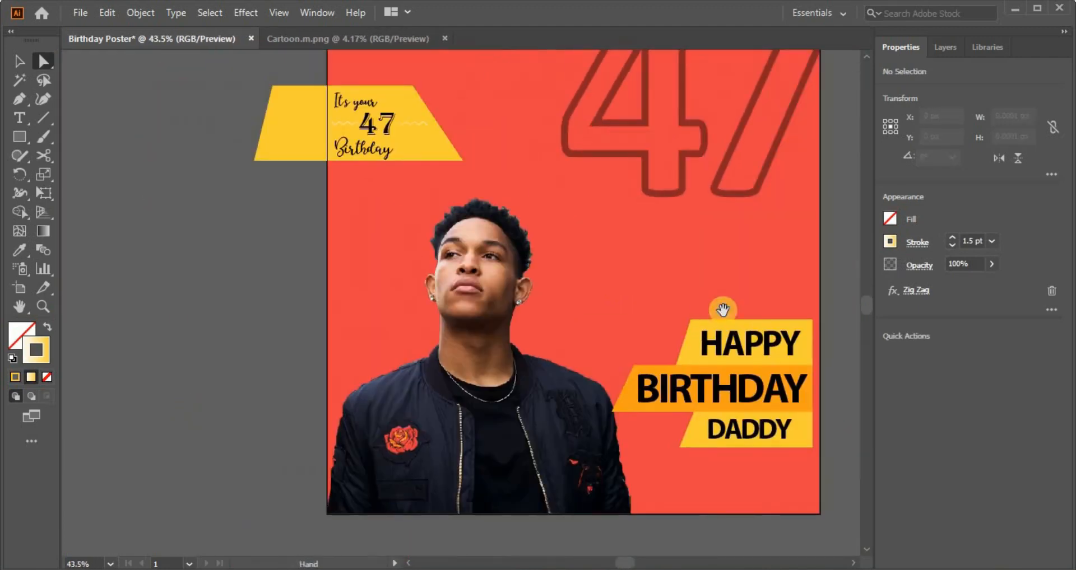
Select the large outlined "47" and lock it within Layer 1
key(ctrl+plus)
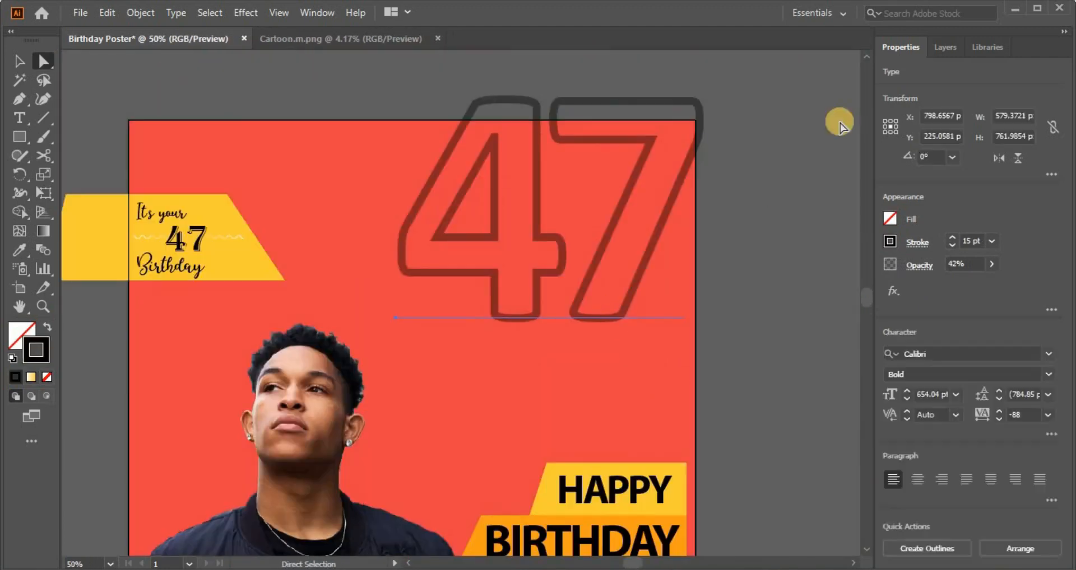
click(954, 47)
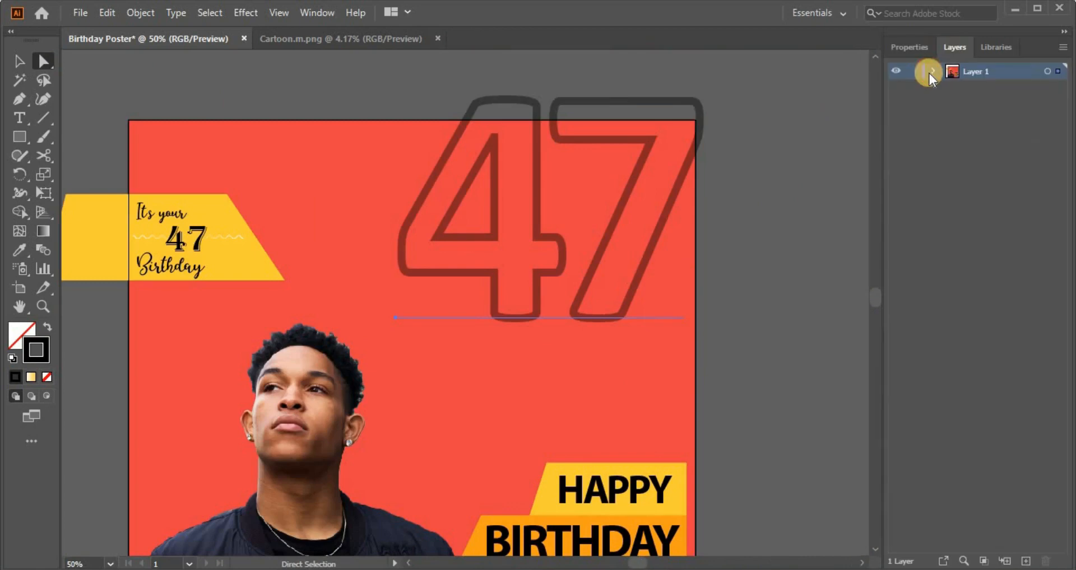
click(934, 71)
click(912, 287)
click(933, 71)
Draw a small black-filled circle without a stroke on the red background between the artboard's left edge and the man's face
key(ctrl+minus)
key(ctrl+minus)
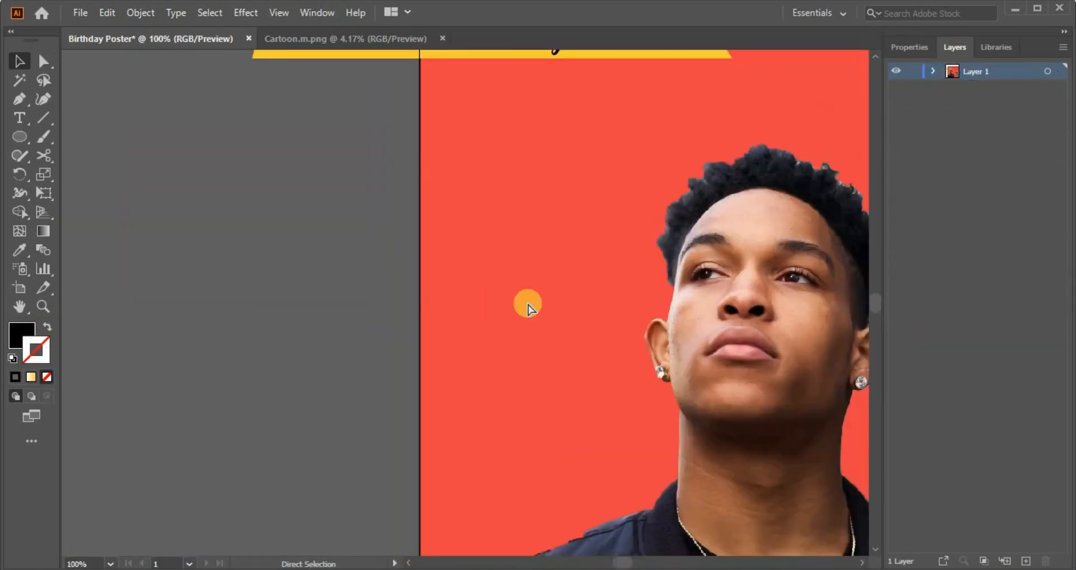
drag(729, 331, 700, 325)
key(ctrl+plus)
key(ctrl+plus)
key(l)
drag(529, 181, 543, 196)
Duplicate the black circle straight down and repeat the copy to build an evenly spaced vertical column of thirteen dots
key(a)
key(ctrl+plus)
key(ctrl+plus)
drag(600, 417, 610, 262)
drag(481, 159, 486, 179)
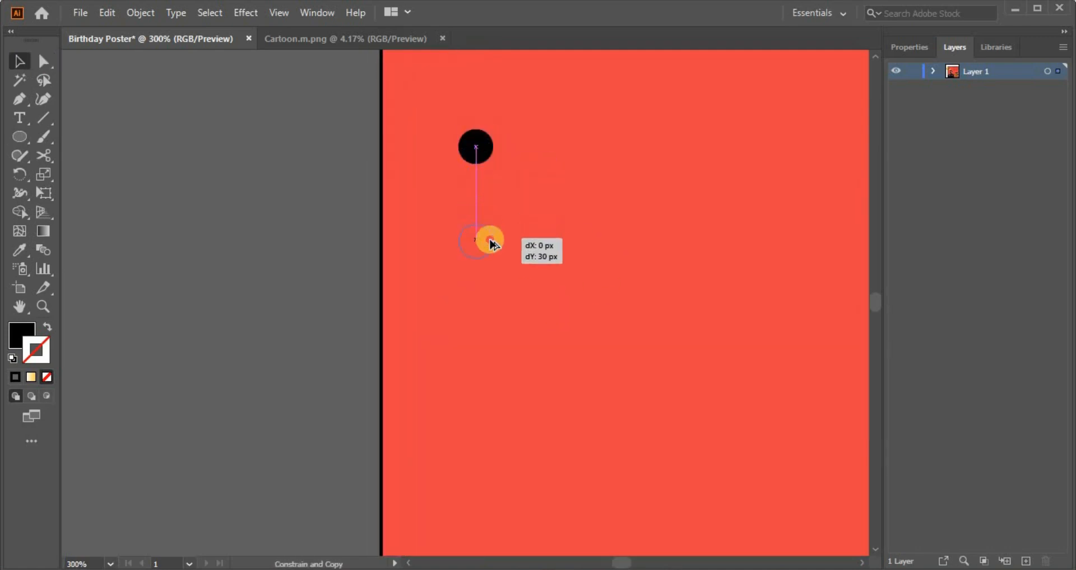
drag(490, 217, 490, 215)
key(ctrl+d)
key(ctrl+d)
key(ctrl+d)
key(ctrl+d)
key(ctrl+d)
key(ctrl+d)
key(ctrl+d)
key(ctrl+d)
key(ctrl+d)
key(ctrl+d)
key(ctrl+d)
key(ctrl+d)
key(ctrl+d)
key(ctrl+d)
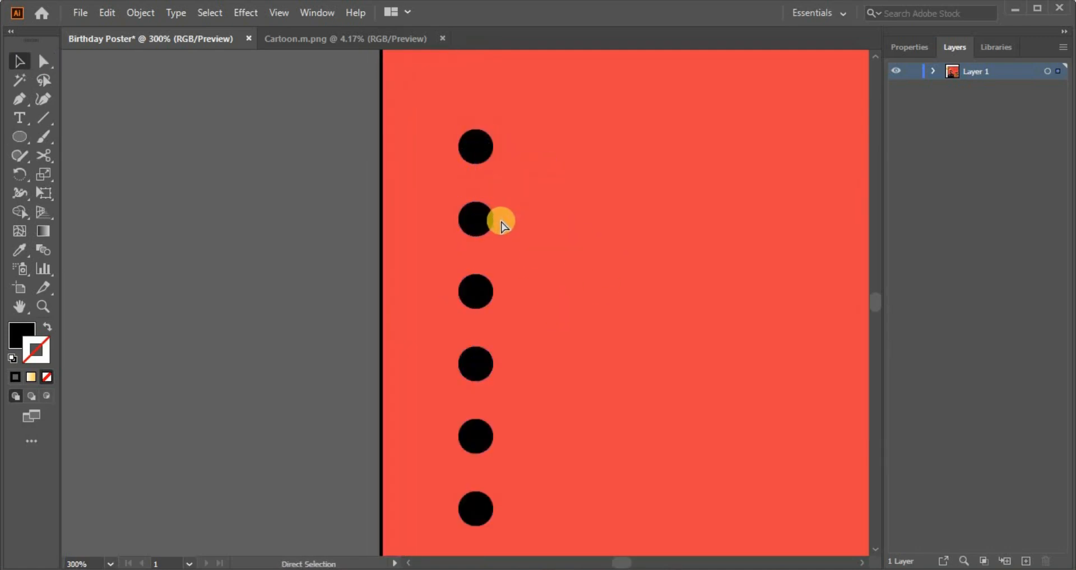
key(ctrl+minus)
key(ctrl+minus)
key(ctrl+minus)
key(ctrl+minus)
key(ctrl+minus)
key(ctrl+minus)
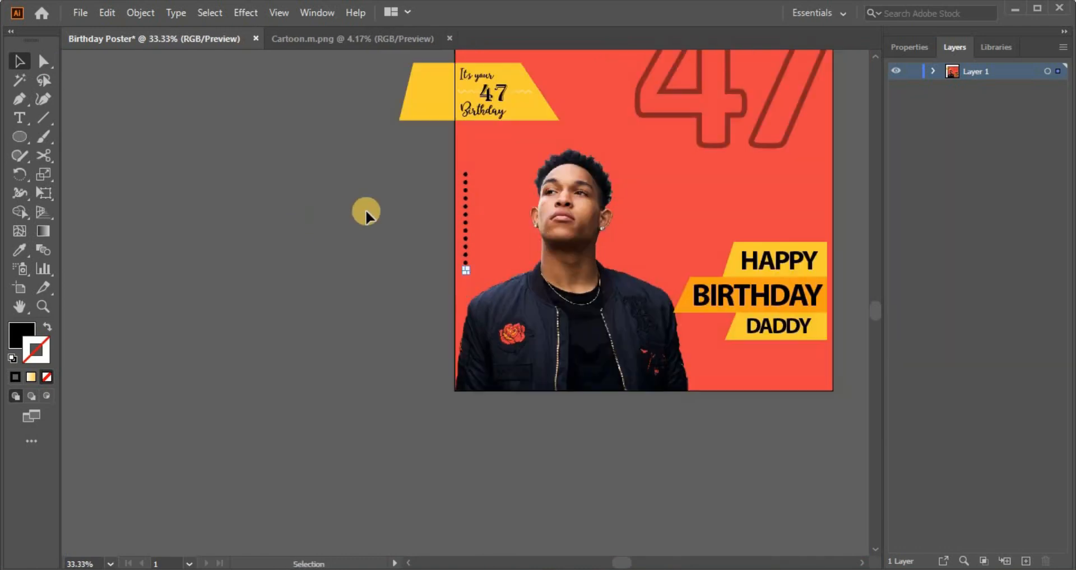
Duplicate the dot column toward the man's face to make four evenly spaced columns, lowering the opacity of the copies
click(372, 209)
key(ctrl+plus)
key(ctrl+plus)
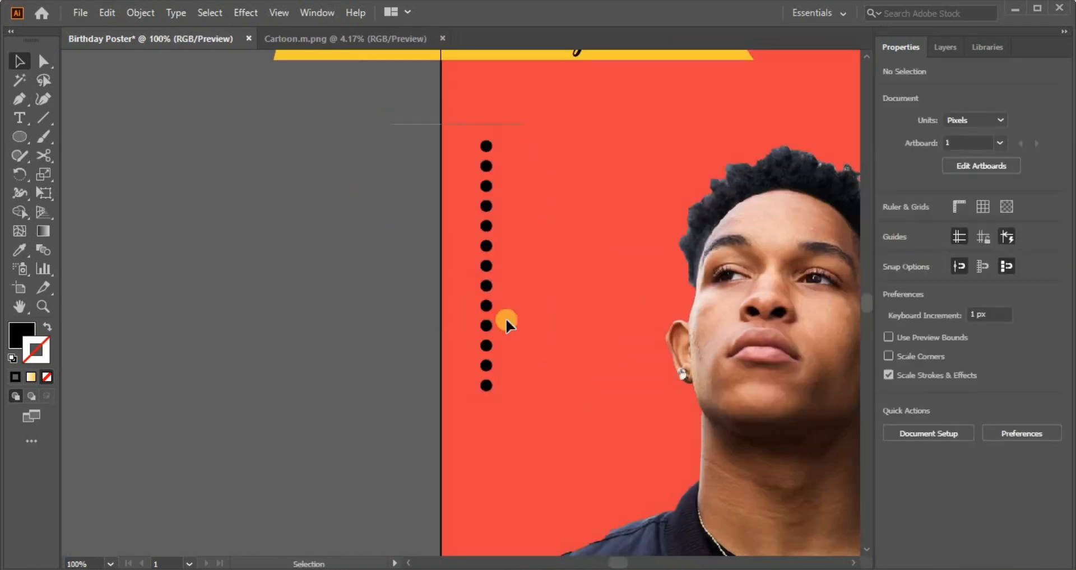
click(486, 325)
drag(491, 332, 506, 331)
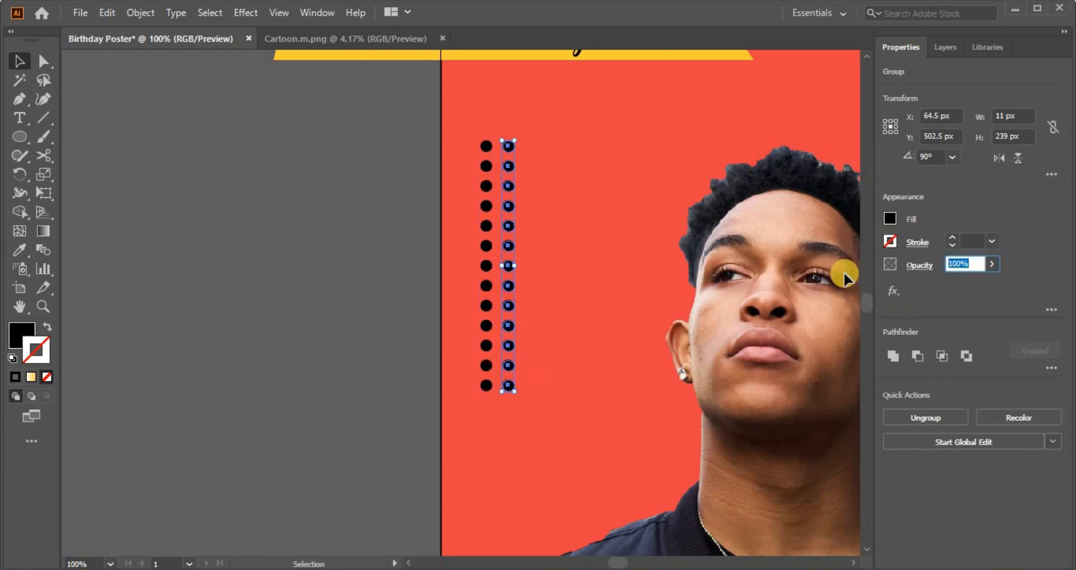
click(377, 316)
mouse_move(520, 288)
mouse_down()
mouse_move(533, 288)
mouse_move(524, 288)
mouse_up()
click(271, 288)
drag(506, 331, 529, 308)
key(Return)
key(ctrl+d)
text(50)
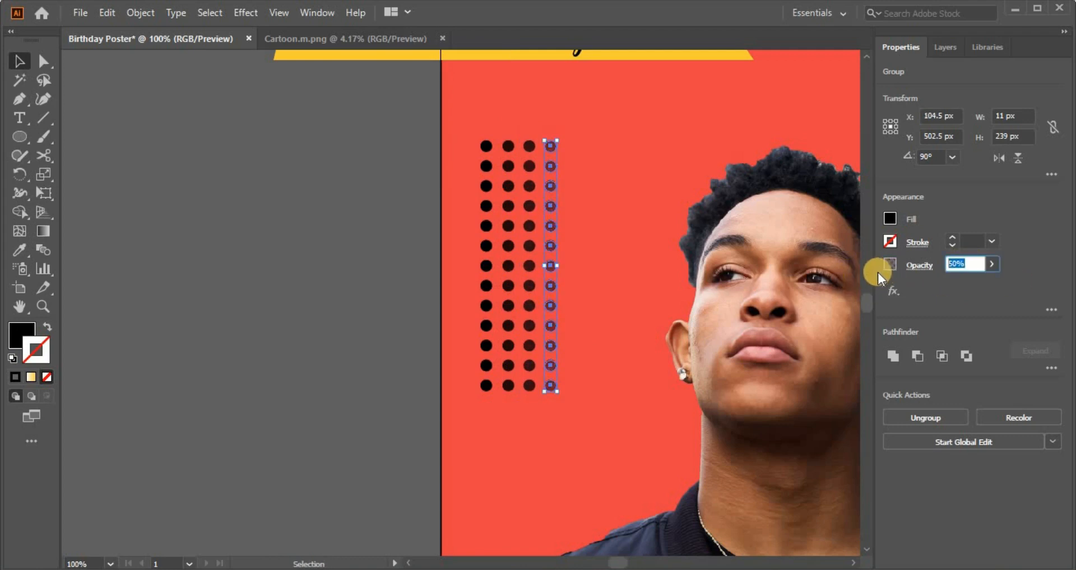
Set the fourth dot column's opacity to 65% and the fifth column's to 55%, duplicating each to add the next column
text(65)
key(Return)
key(ctrl+d)
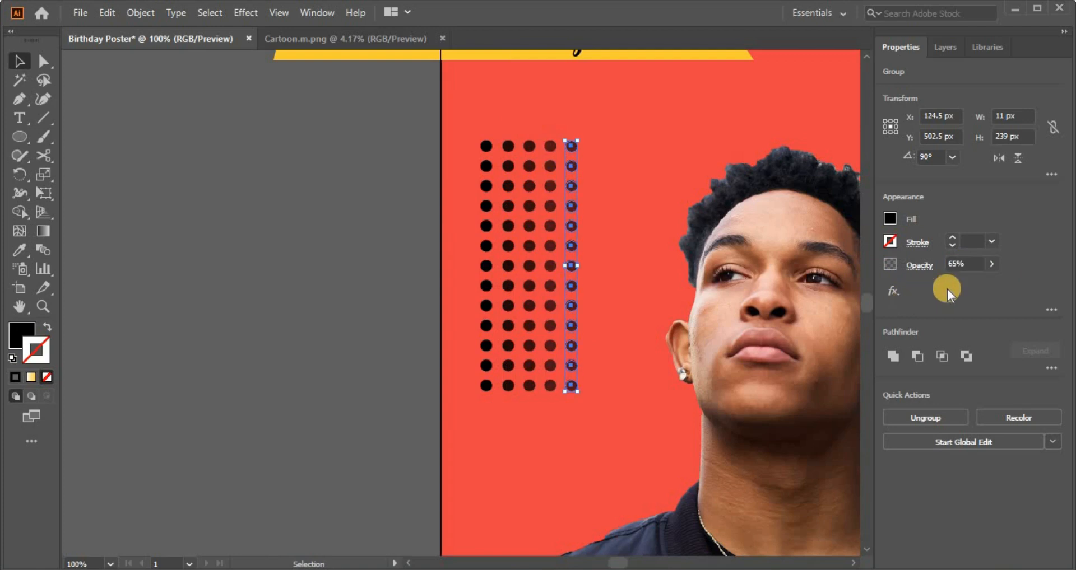
drag(972, 265, 879, 267)
key(ctrl+d)
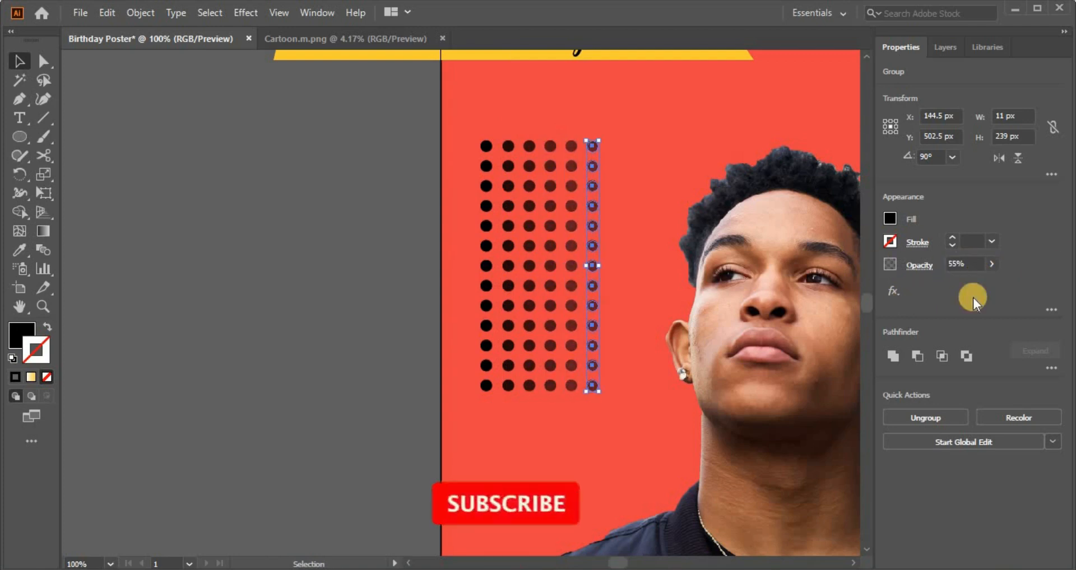
Continue duplicating the dot column up to ten columns, fading the opacity from 45% on the sixth to 5% on the last
drag(972, 264, 857, 263)
text(45)
key(Return)
key(ctrl+d)
drag(976, 262, 888, 269)
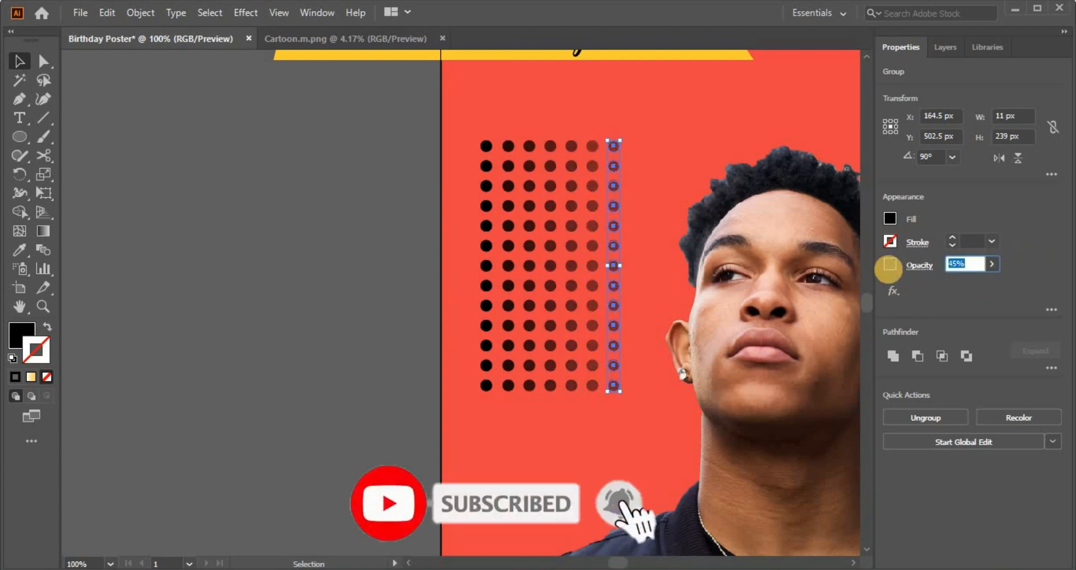
key(ctrl+d)
text(25)
key(Return)
key(ctrl+d)
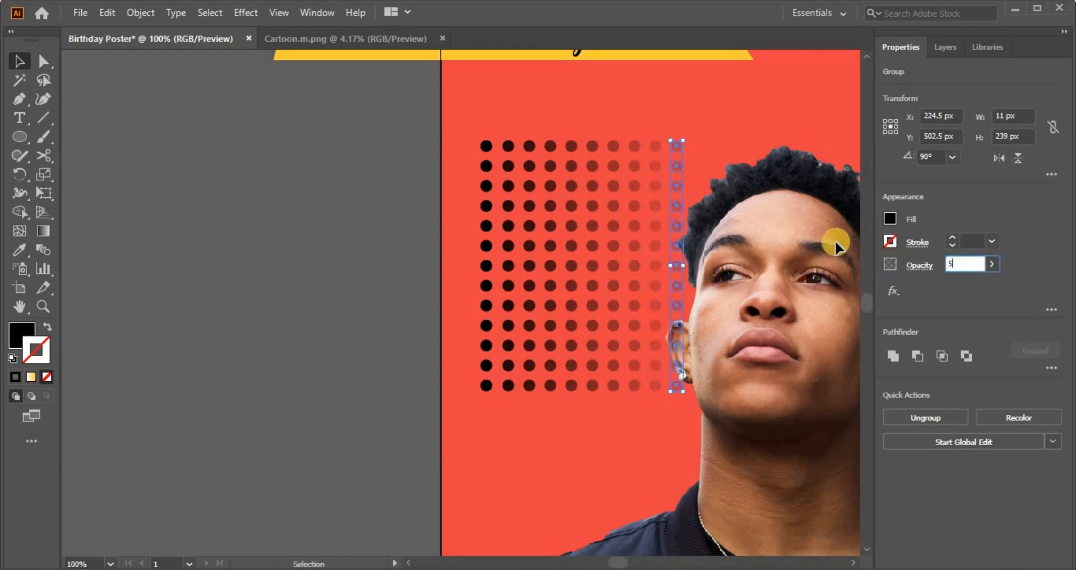
click(284, 216)
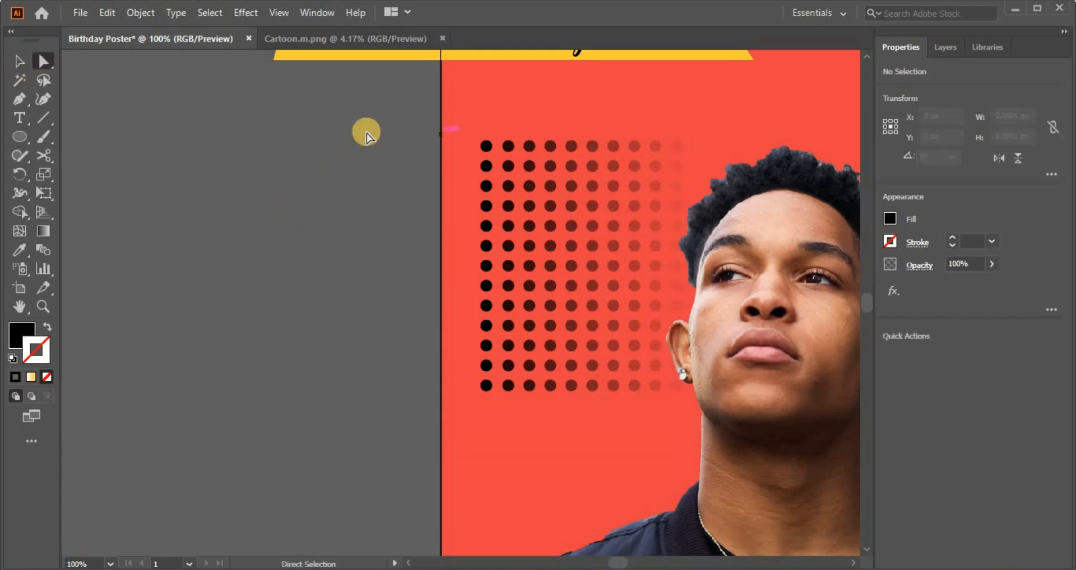
Select all the dot columns, move the grid to the poster's upper area above the man's head, and enlarge it
click(689, 364)
key(ctrl+0)
drag(324, 284, 352, 286)
drag(291, 341, 291, 387)
drag(297, 321, 477, 195)
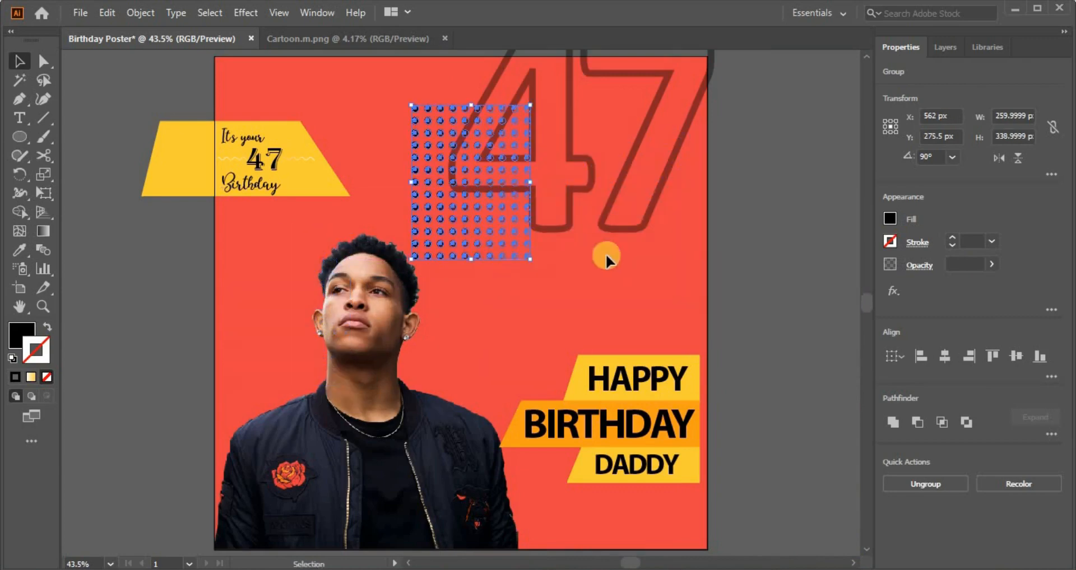
drag(585, 250, 628, 350)
mouse_move(514, 316)
mouse_down()
mouse_move(484, 270)
mouse_move(481, 348)
mouse_move(612, 258)
mouse_move(509, 262)
mouse_move(511, 297)
mouse_up()
Rotate the dot grid by 90° so its faded rows face the poster's top edge
right_click(487, 244)
mouse_move(560, 404)
click(674, 412)
right_click(518, 262)
mouse_move(576, 417)
click(692, 460)
click(660, 313)
key(ctrl+z)
key(ctrl+z)
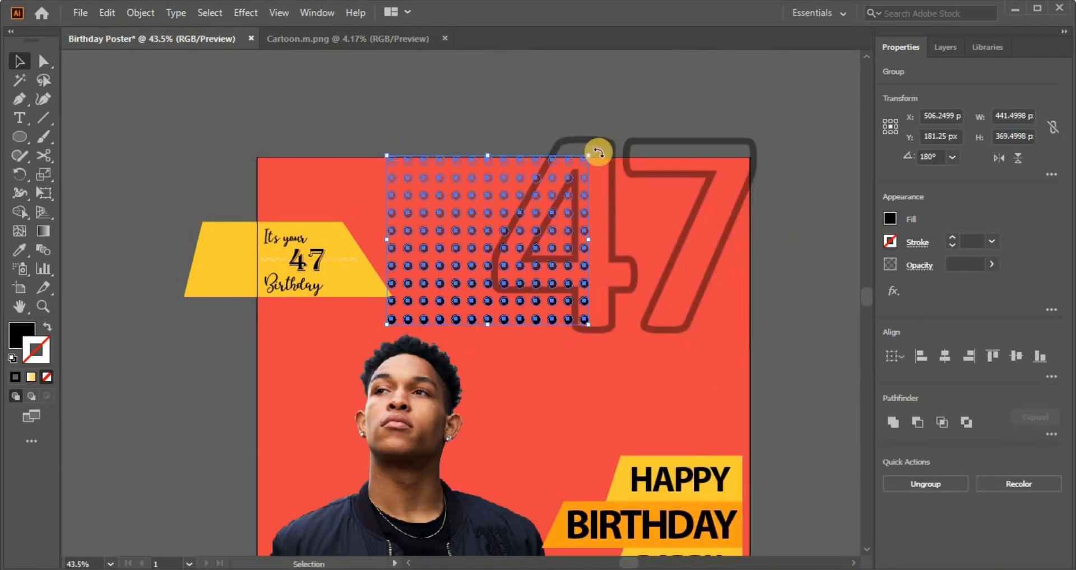
Turn the dot grid so its faded rows face downward and set its rotation to 0°
click(556, 336)
key(ctrl+z)
click(554, 353)
key(ctrl+z)
key(ctrl+z)
drag(617, 350, 383, 169)
double_click(938, 157)
text(0)
key(Return)
Move the dot grid left toward the small yellow banner and group its columns
drag(509, 269, 509, 249)
key(shift+Left)
key(shift+Left)
key(shift+Left)
key(shift+Left)
key(shift+Left)
key(shift+Left)
key(shift+Left)
key(shift+Left)
right_click(504, 264)
click(555, 383)
Move the grouped dot grid further left so it overlaps the small yellow banner
key(shift+Left)
key(shift+Left)
key(shift+Left)
key(shift+Left)
key(shift+Left)
key(shift+Left)
key(shift+Left)
key(shift+Left)
key(shift+Left)
key(shift+Left)
drag(386, 290, 343, 293)
Send the dot grid backward behind the small yellow banner and its text
right_click(413, 269)
mouse_move(493, 463)
click(633, 496)
key(ctrl+[)
key(ctrl+[)
Stretch the dot grid to about 519 × 438 px and adjust its position at the poster's upper-left area
click(449, 117)
click(442, 181)
drag(382, 331, 382, 362)
drag(483, 262, 518, 261)
drag(419, 211, 410, 205)
click(322, 133)
scroll(322, 133, down, 1)
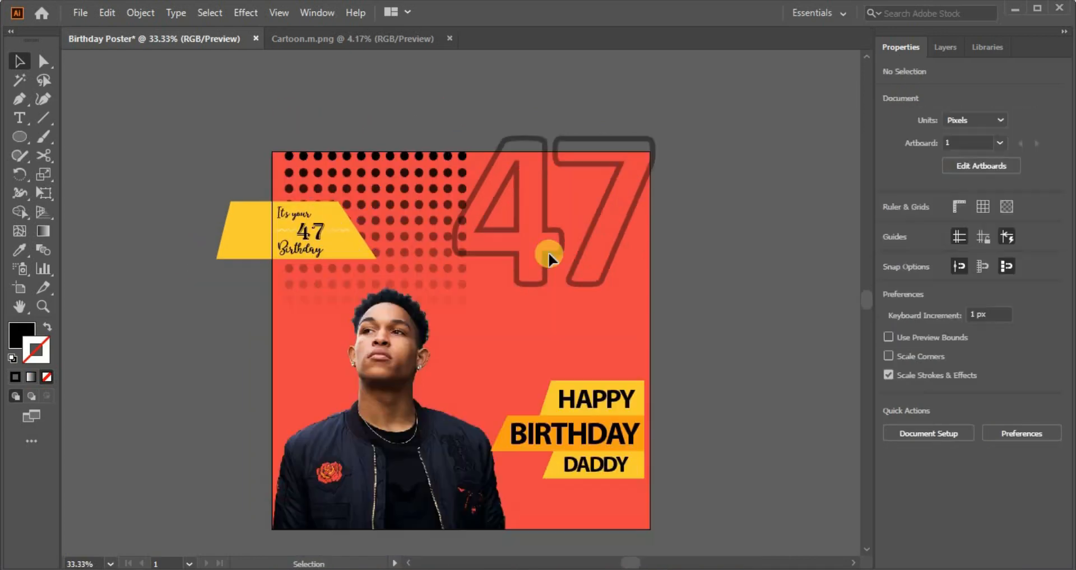
Unlock and select the large outlined "47" in Layer 1
click(945, 47)
click(600, 280)
Try to reposition the large outlined "47" lower on the poster
drag(665, 124, 616, 513)
drag(621, 416, 631, 280)
key(ctrl+z)
key(ctrl+z)
key(ctrl+z)
Nudge the large outlined "47" to a slightly lower position at the poster's top edge
key(shift+Left)
key(shift+Left)
key(shift+Left)
key(shift+Left)
key(shift+Up)
key(shift+Up)
key(shift+Left)
key(shift+Left)
key(shift+Left)
key(shift+Down)
key(shift+Down)
click(721, 277)
Turn the dot grid upside down and place it at the poster's bottom edge between the man and the banners
click(419, 171)
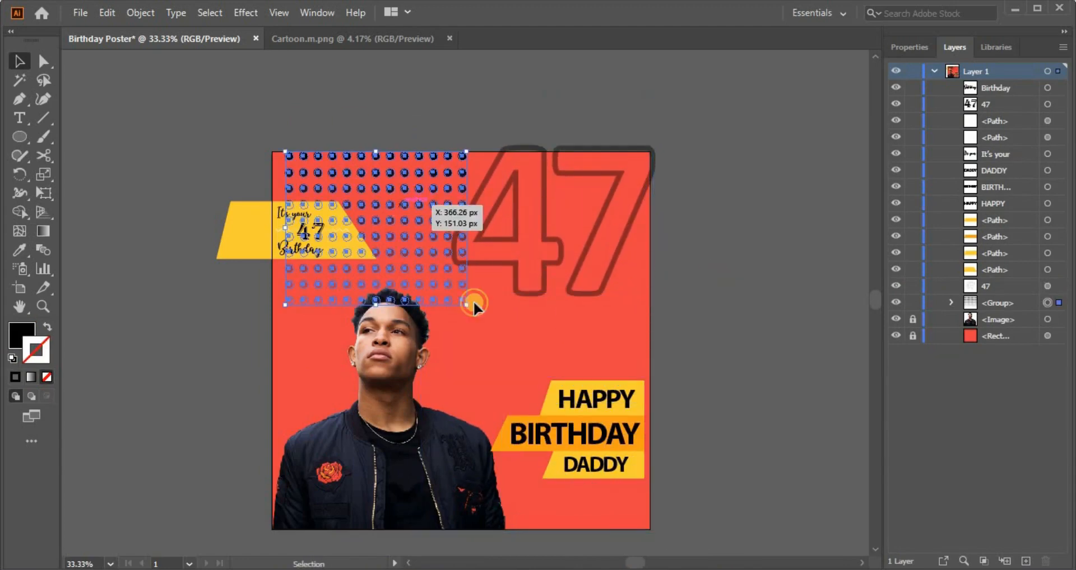
drag(474, 302, 520, 426)
drag(592, 369, 404, 437)
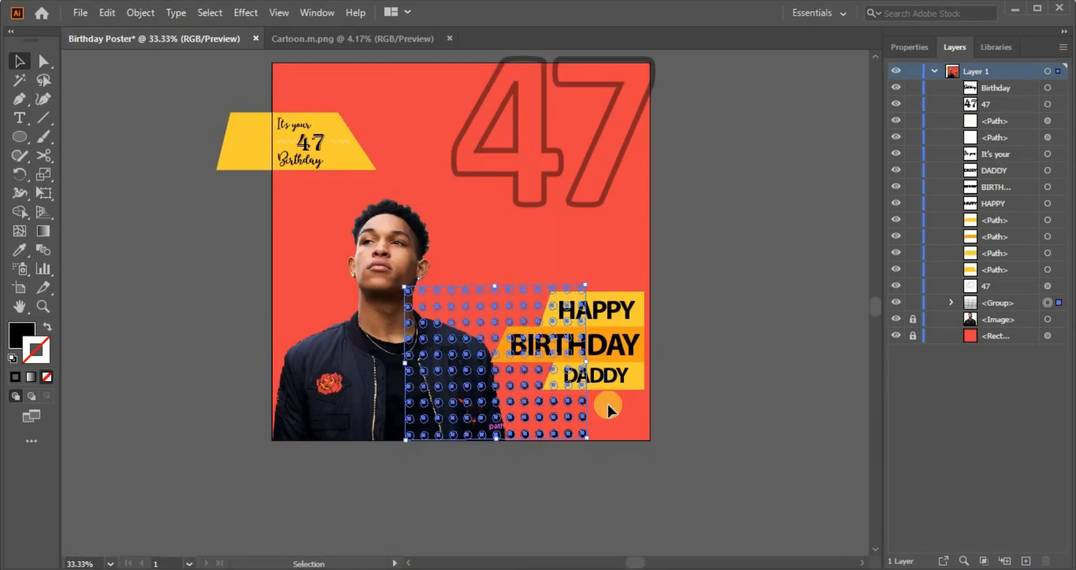
Reorder the dot grid group beneath the man's image in Layer 1
drag(997, 302, 992, 328)
click(756, 349)
drag(685, 329, 715, 415)
Move the outlined "47" behind the small yellow banner and the dot grid to the poster's upper-right corner
drag(583, 501, 473, 309)
drag(477, 272, 327, 228)
drag(630, 284, 622, 236)
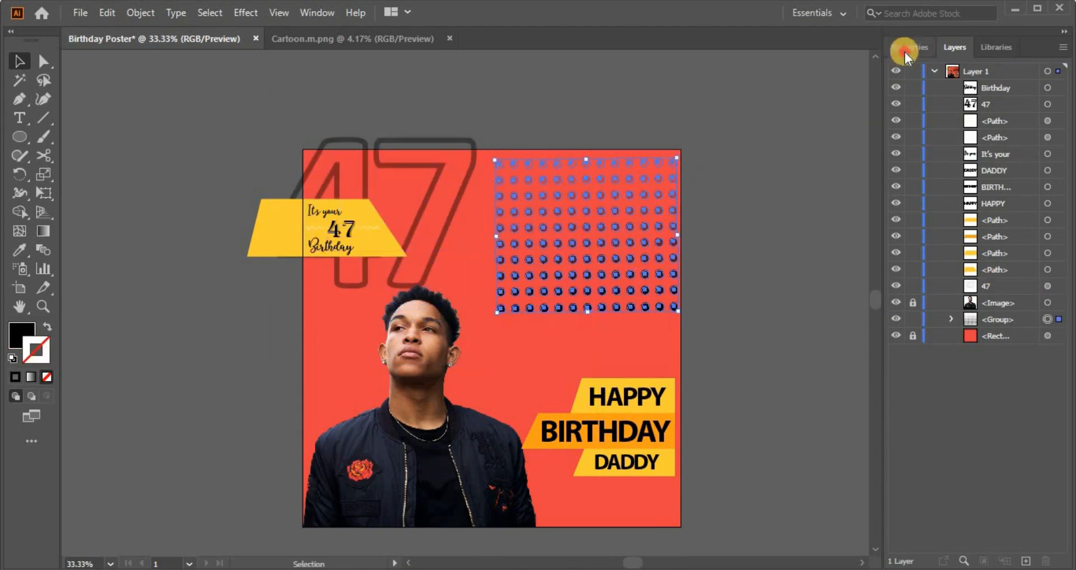
click(906, 56)
drag(659, 195, 655, 189)
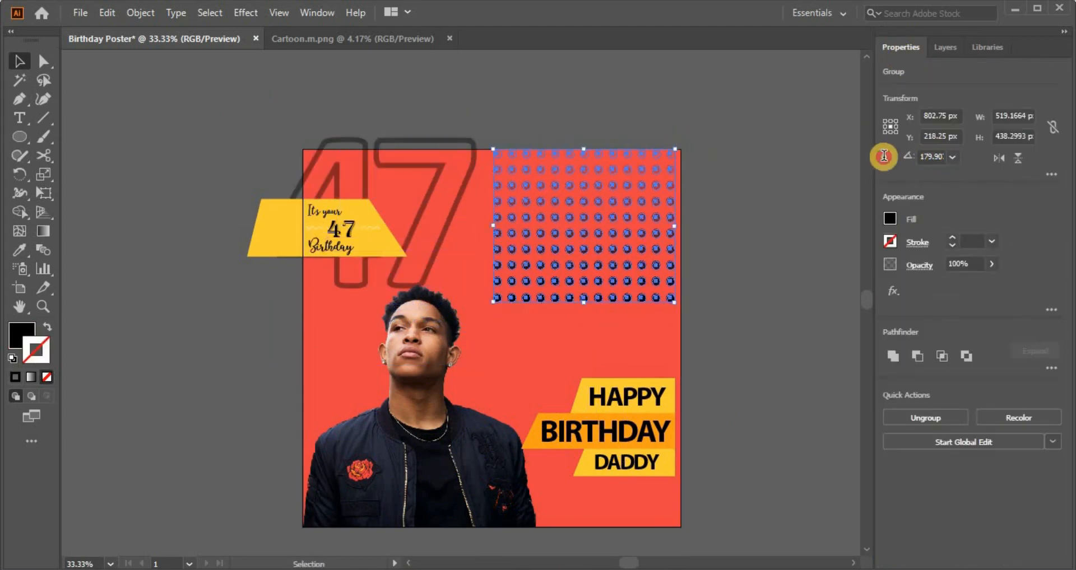
Try to rotate the dot grid by 360 degrees using the Rotate transform settings
click(773, 190)
right_click(619, 205)
mouse_move(655, 378)
click(829, 422)
click(681, 310)
right_click(609, 217)
mouse_move(700, 394)
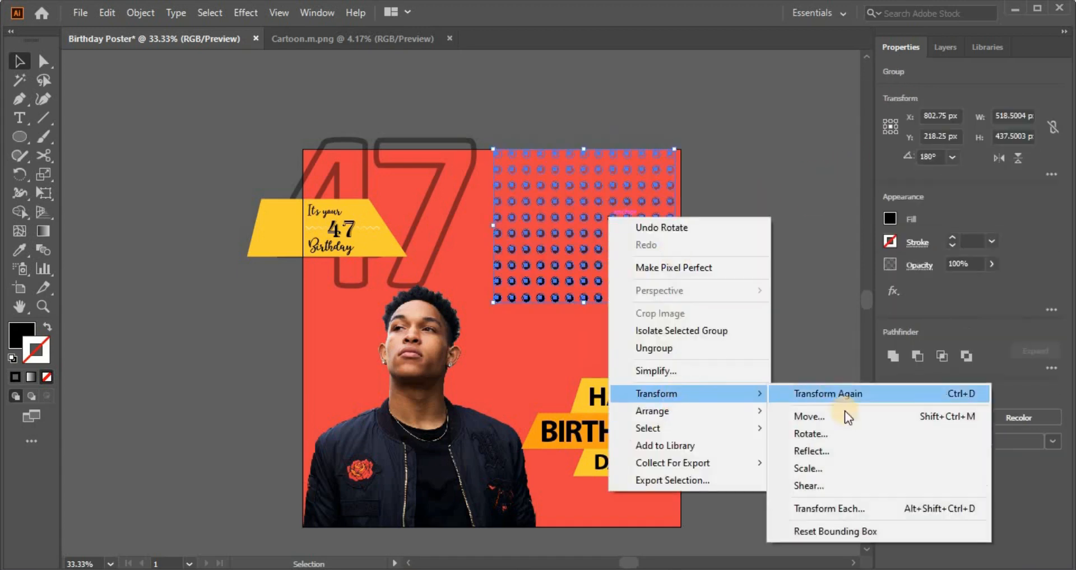
click(811, 434)
drag(749, 150, 984, 122)
click(831, 195)
click(778, 246)
text(360)
click(776, 246)
click(902, 280)
click(726, 268)
right_click(643, 262)
click(630, 224)
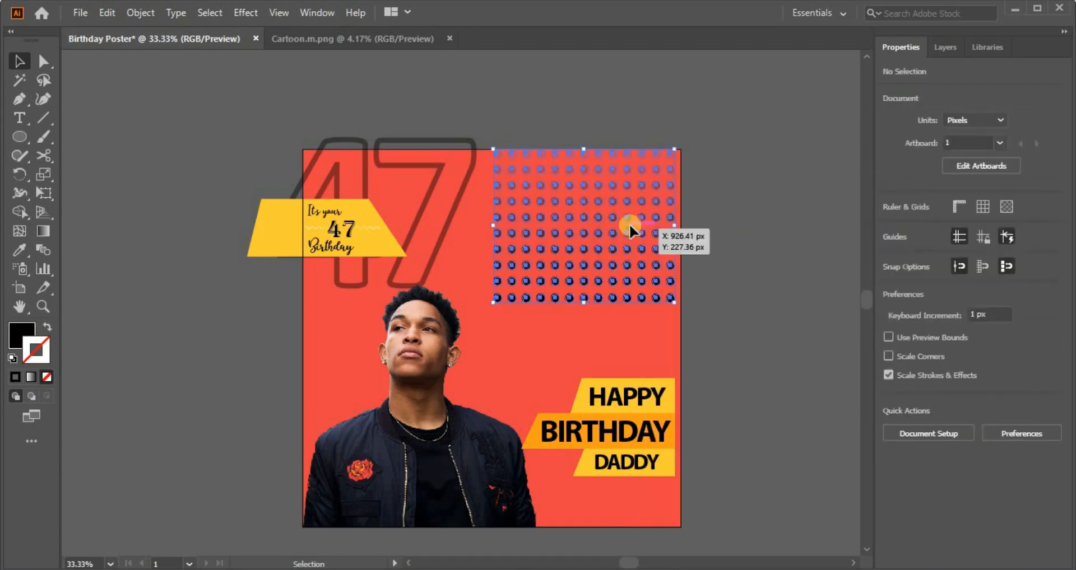
Turn the dot grid over so it fades downward, and shift it slightly beyond the poster's right edge
drag(674, 150, 495, 303)
click(619, 217)
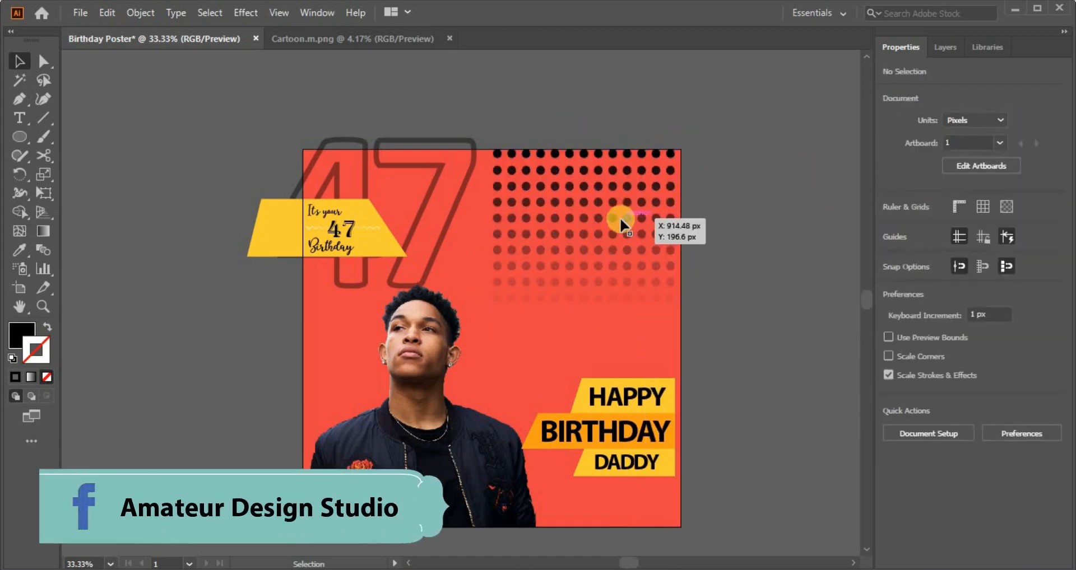
click(692, 271)
scroll(692, 271, up, 1)
drag(607, 256, 631, 259)
Delete the large outlined "47" behind the small yellow banner
click(459, 230)
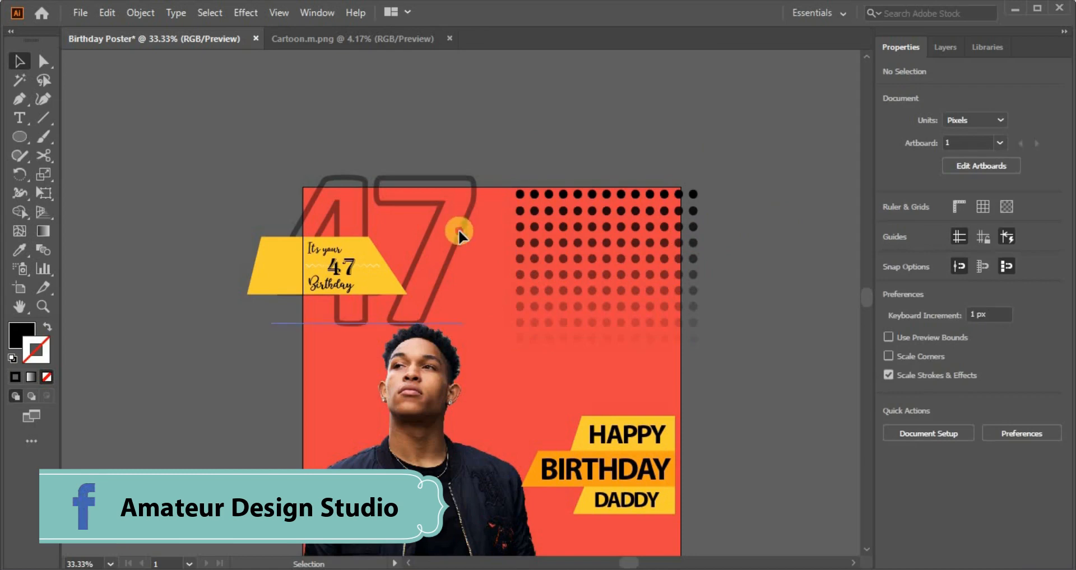
click(445, 270)
key(Delete)
Replace the word "DADDY" in the lowest yellow banner with "NAME"
scroll(701, 276, up, 2)
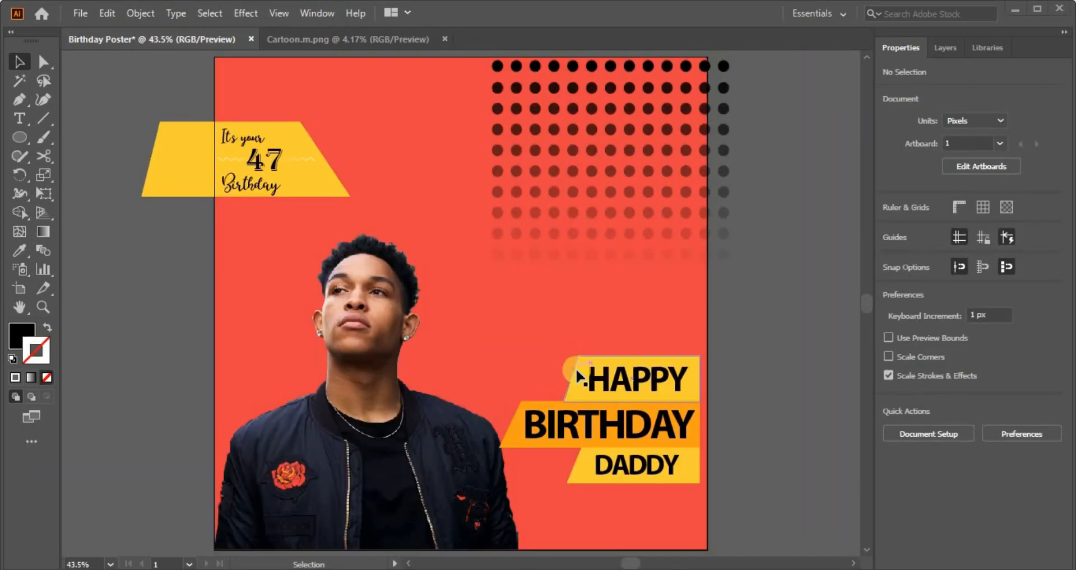
scroll(702, 340, down, 2)
key(ctrl+1)
drag(481, 417, 600, 343)
key(ctrl+0)
key(ctrl+1)
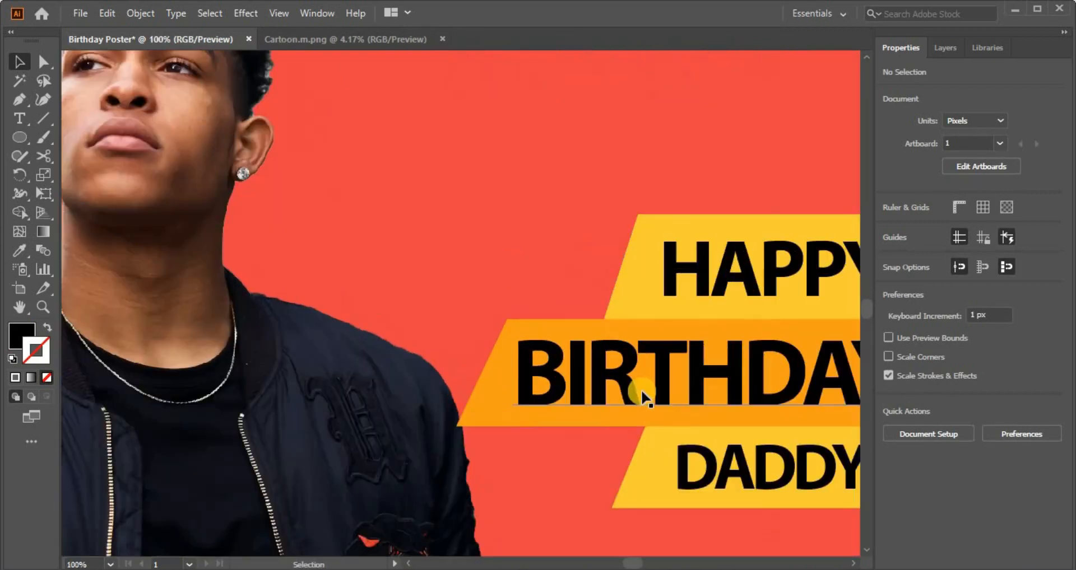
scroll(641, 389, down, 2)
scroll(641, 388, right, 3)
double_click(683, 390)
drag(695, 392, 476, 389)
key(BackSpace)
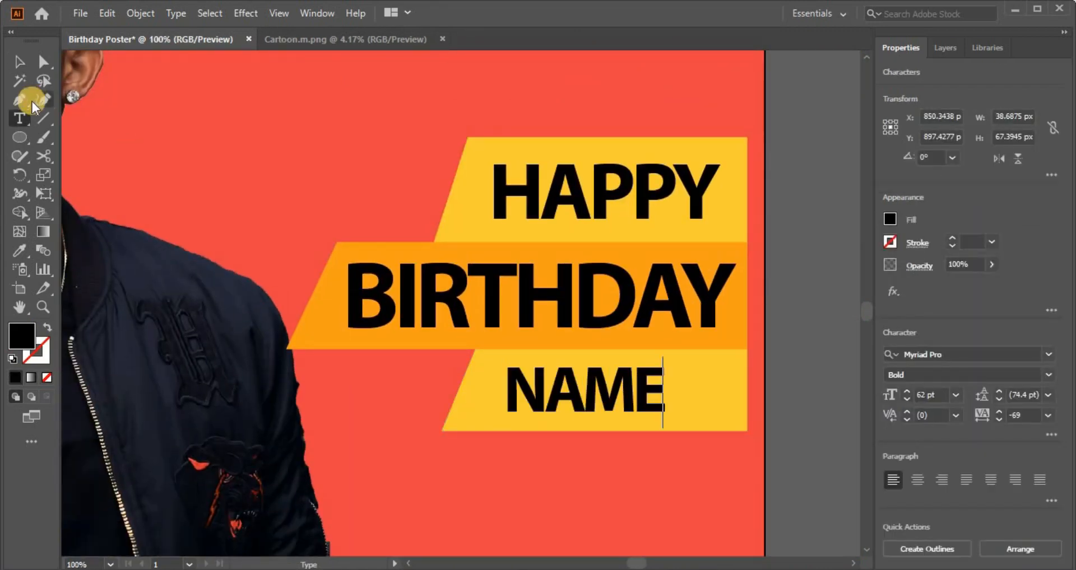
Center the "NAME" text horizontally within its yellow banner
click(43, 61)
drag(533, 396, 576, 396)
click(787, 385)
key(ctrl+0)
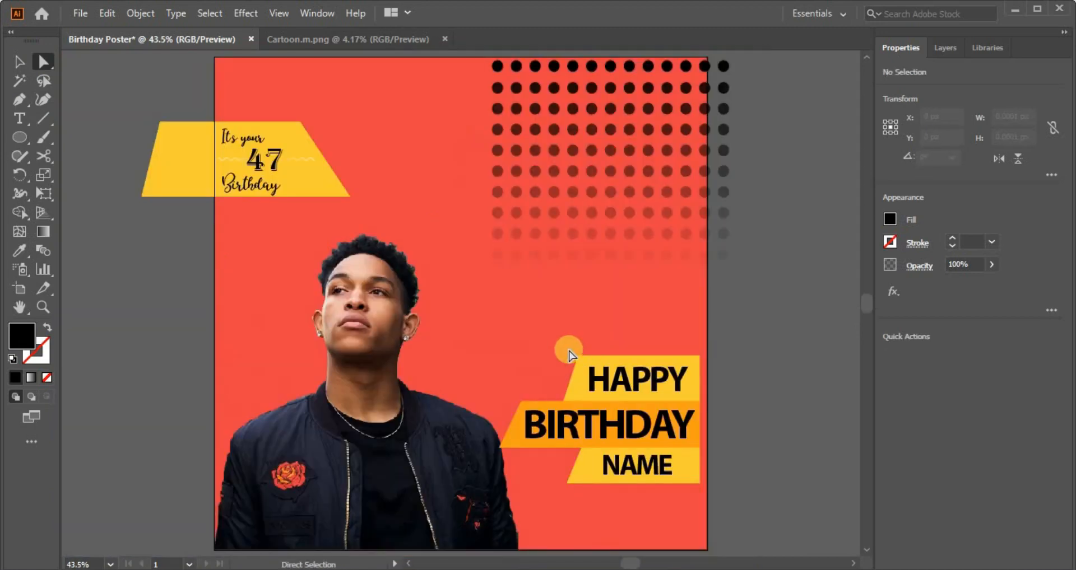
Set the Pen tool's drawing colors to no fill and a white stroke
scroll(569, 355, up, 1)
click(644, 491)
click(551, 371)
key(ctrl+1)
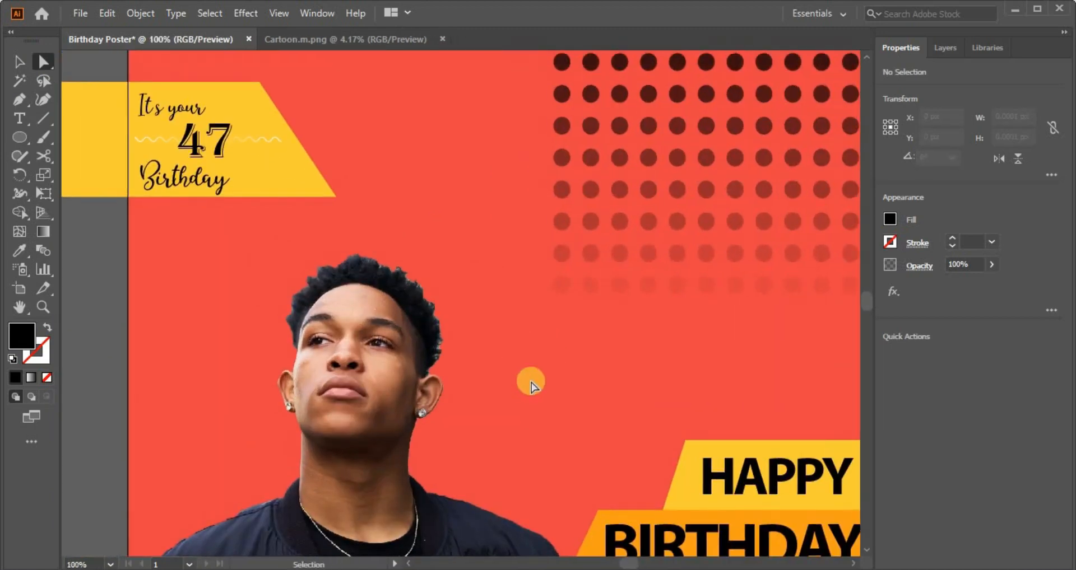
scroll(532, 382, down, 5)
scroll(416, 304, up, 2)
scroll(412, 337, right, 2)
key(p)
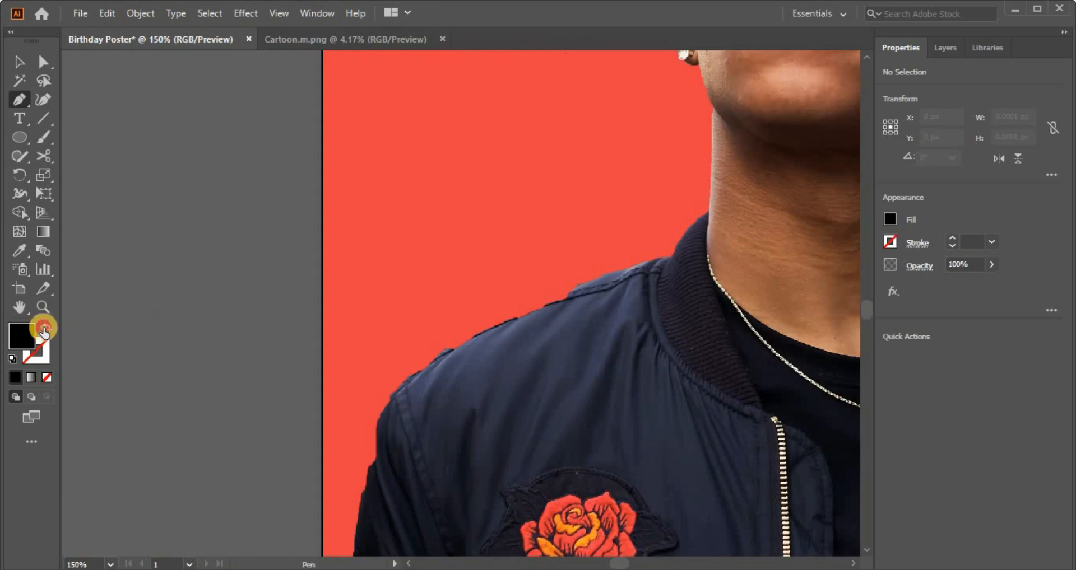
click(44, 330)
double_click(48, 351)
click(452, 197)
click(396, 385)
drag(529, 307, 631, 257)
key(a)
click(351, 321)
drag(533, 343, 588, 351)
click(354, 424)
key(Delete)
key(ctrl+equal)
click(523, 403)
key(ctrl+z)
Draw a white curve with the Pen tool along the man's jacket shoulder on the poster's left side, up to the collar
click(400, 433)
drag(608, 311, 713, 273)
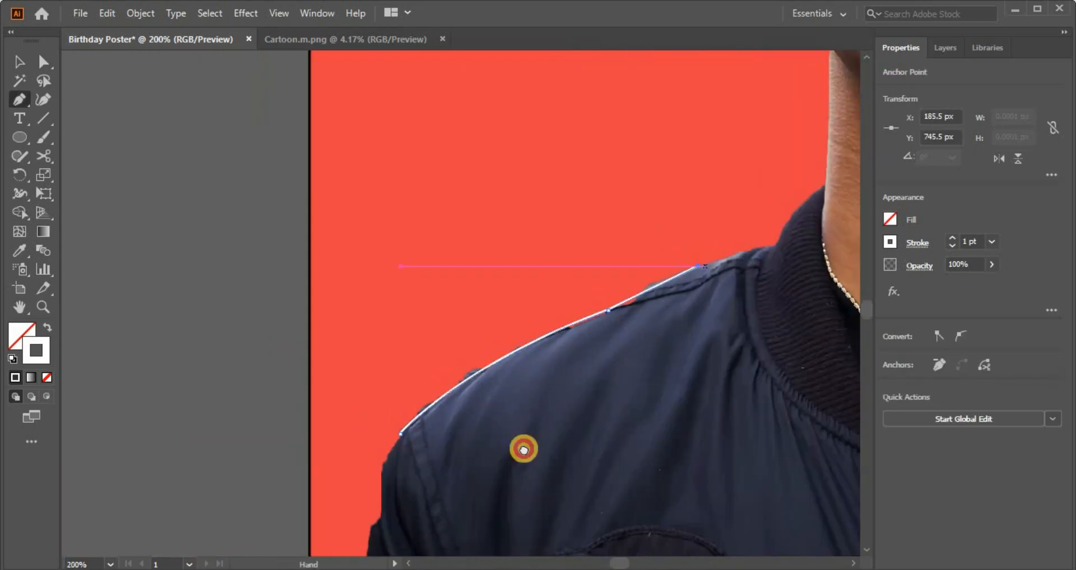
drag(650, 350, 469, 527)
click(44, 62)
click(264, 197)
Draw a white curve with the Pen tool along the jacket's opposite shoulder, from the collar outward
drag(781, 494, 383, 352)
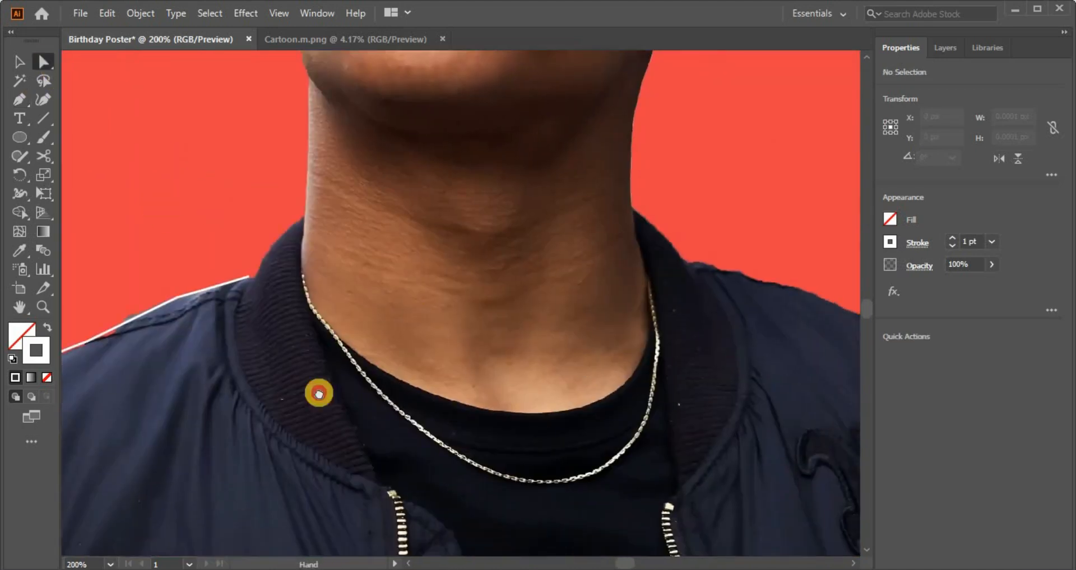
drag(688, 416, 365, 423)
click(368, 273)
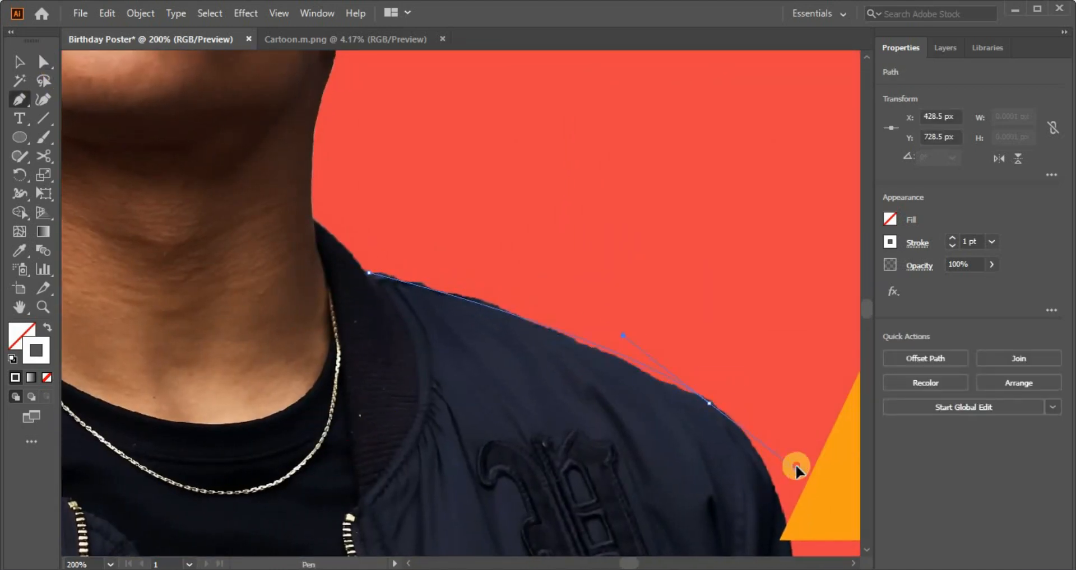
drag(733, 451, 380, 325)
click(44, 63)
drag(377, 190, 480, 202)
click(480, 202)
Draw a white accent curve about 20 px long just above the left-side shoulder line, near the collar
key(ctrl+minus)
drag(368, 221, 662, 280)
drag(218, 218, 576, 303)
key(ctrl+plus)
key(ctrl+plus)
key(p)
click(520, 413)
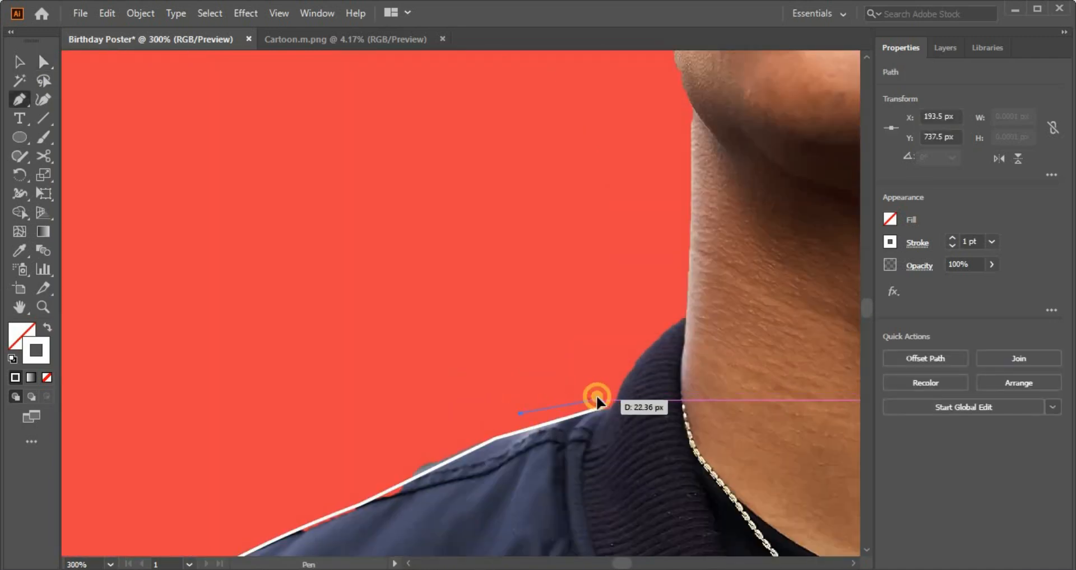
drag(584, 395, 605, 395)
drag(393, 476, 591, 387)
click(43, 63)
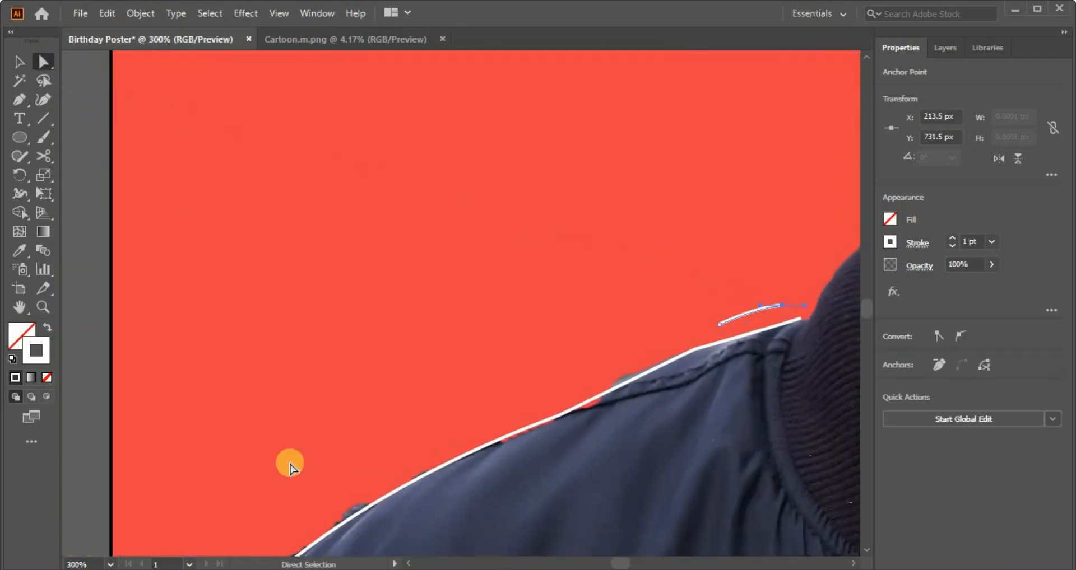
Draw two more short white accent curves above the left-side shoulder line, farther out from the collar
drag(372, 483, 439, 455)
ctrl+click(510, 418)
click(508, 416)
drag(571, 387, 580, 388)
drag(408, 380, 204, 314)
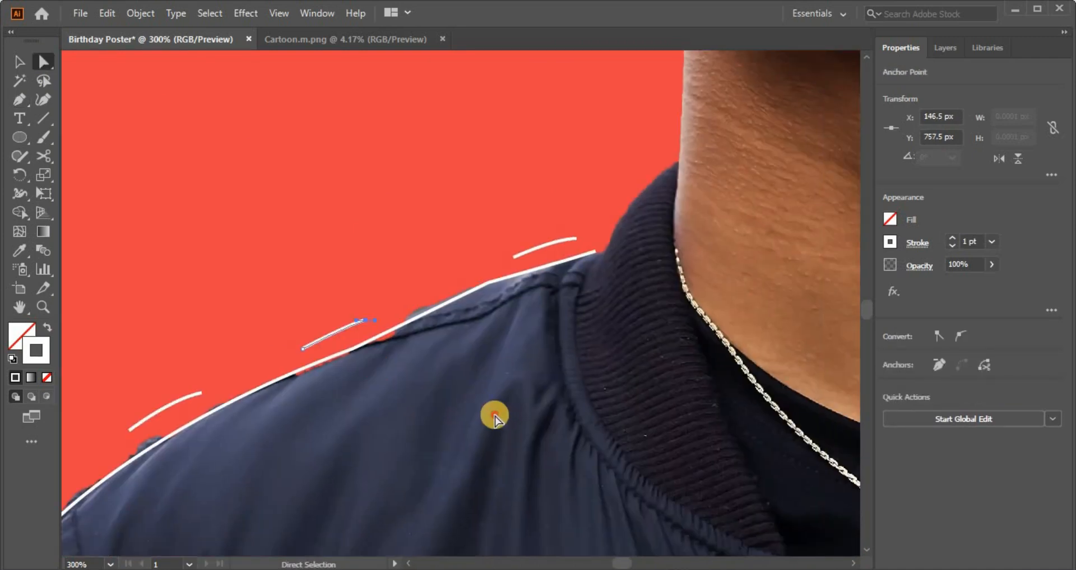
click(495, 416)
Draw a small white-filled circle about 6 px wide in the red area left of the man's hair
key(ctrl+minus)
key(ctrl+minus)
key(ctrl+minus)
drag(577, 264, 441, 501)
key(ctrl+plus)
key(ctrl+plus)
drag(384, 353, 531, 514)
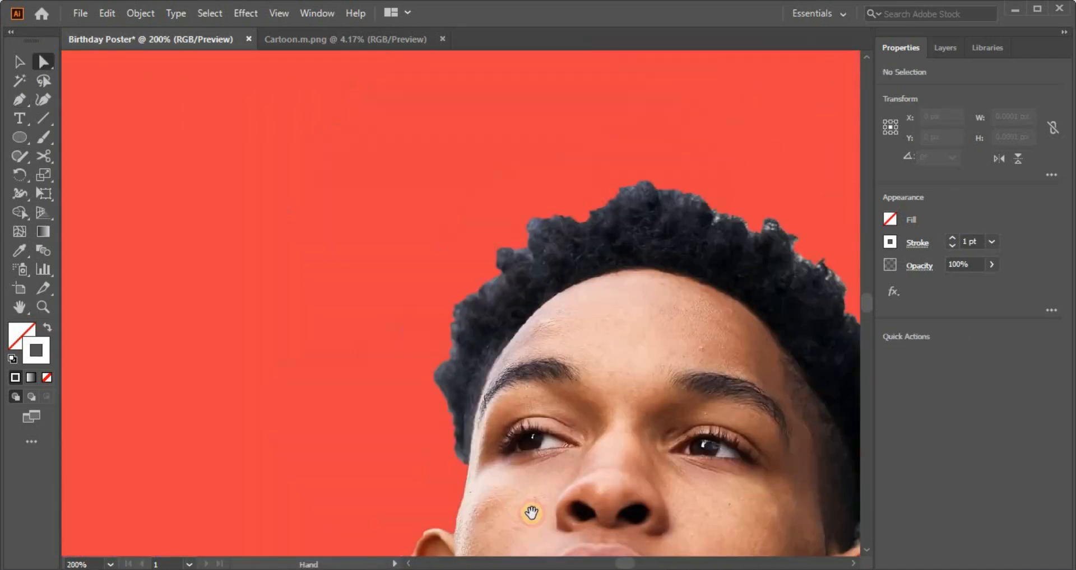
drag(641, 445, 725, 498)
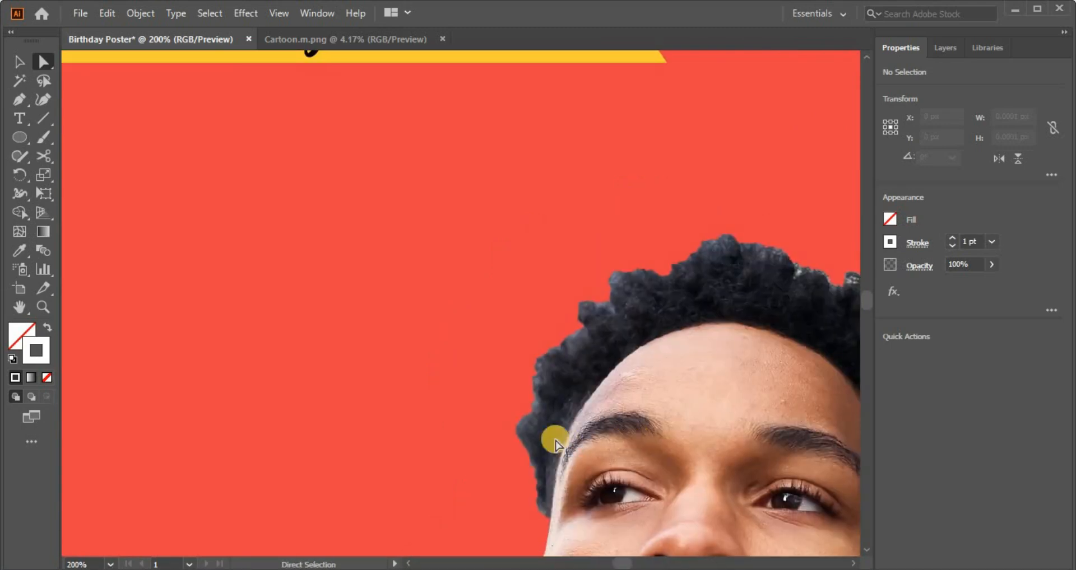
drag(481, 344, 480, 344)
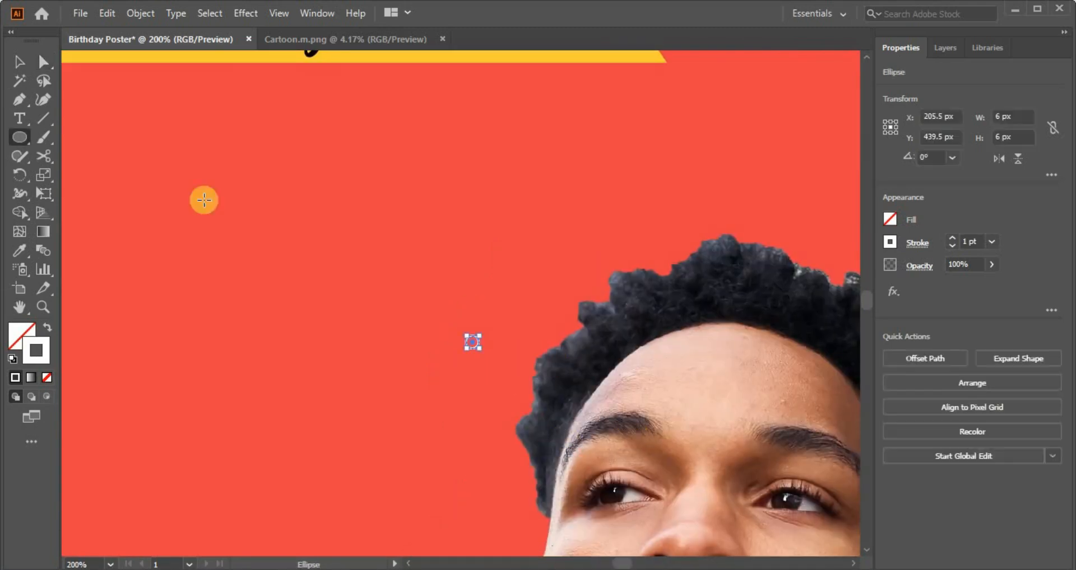
click(315, 259)
key(ctrl+plus)
click(488, 380)
key(v)
Duplicate the small white circle and place the copy just to its right
key(ctrl+plus)
key(ctrl+plus)
alt+drag(464, 310, 569, 315)
click(531, 411)
key(ctrl+minus)
key(ctrl+minus)
key(ctrl+minus)
key(ctrl+minus)
drag(465, 287, 490, 309)
click(493, 362)
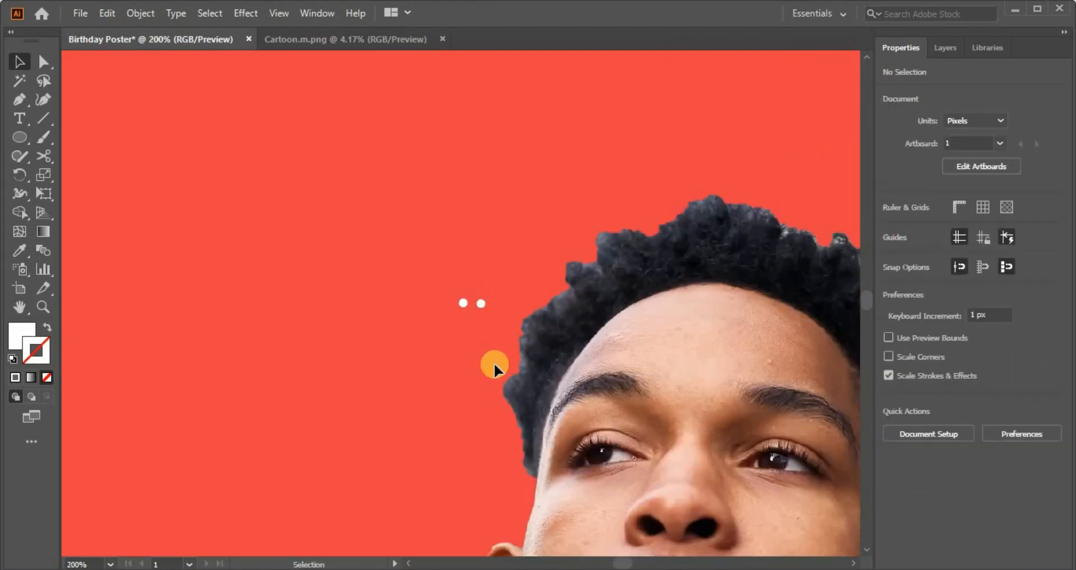
Move the two white circles farther apart so the pair spans about 14.5 px
key(ctrl+0)
key(ctrl+plus)
key(ctrl+plus)
key(ctrl+plus)
key(ctrl+plus)
drag(365, 305, 563, 323)
key(ctrl+plus)
key(ctrl+plus)
key(ctrl+plus)
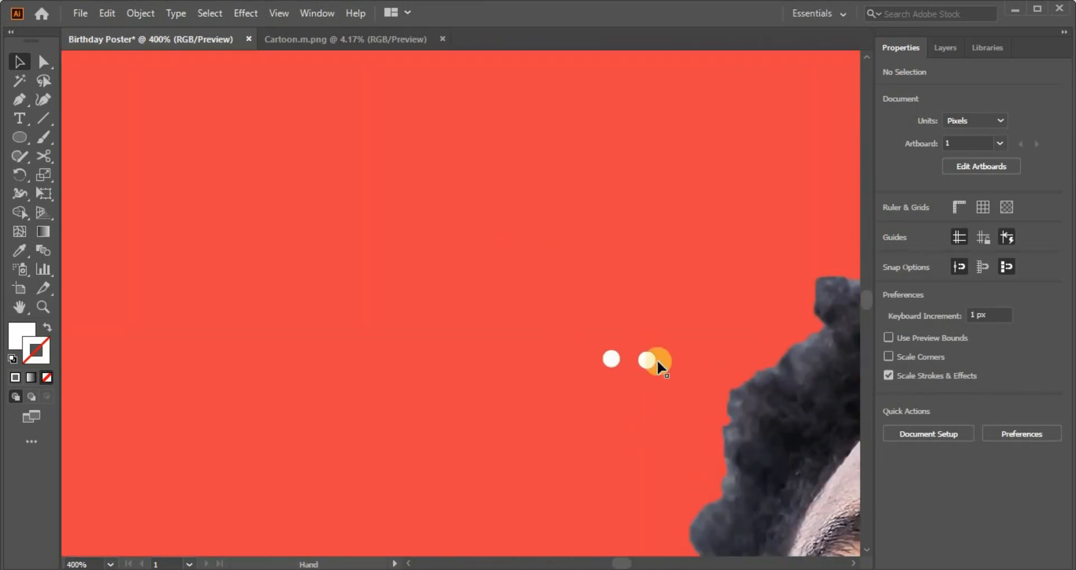
drag(647, 360, 642, 371)
shift+click(612, 360)
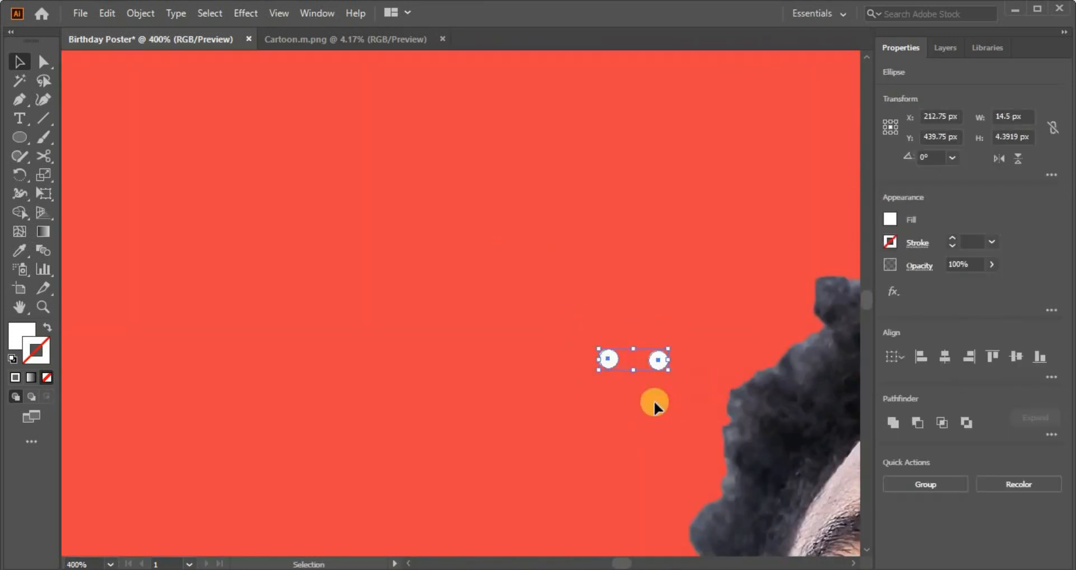
Draw a curved smile below the two circles with the Pen tool, using a white stroke and no fill
key(p)
click(575, 385)
drag(759, 328, 760, 322)
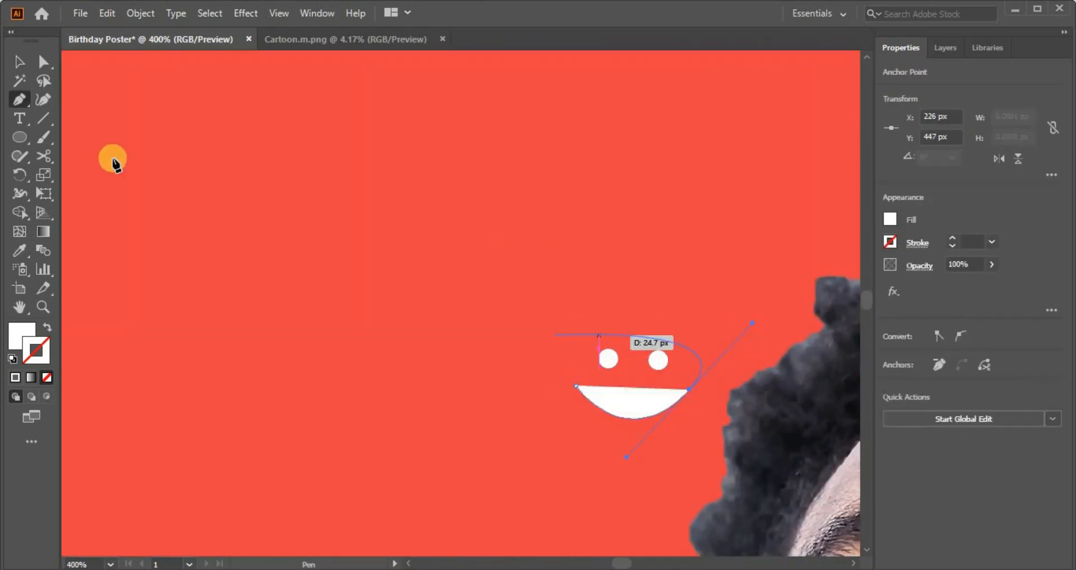
click(48, 328)
key(a)
Tilt the smiley face counterclockwise by about 25 degrees and position it left of the man's hair
drag(516, 327, 707, 434)
click(553, 289)
drag(552, 289, 676, 414)
drag(607, 358, 523, 413)
key(ctrl+minus)
key(ctrl+minus)
key(ctrl+minus)
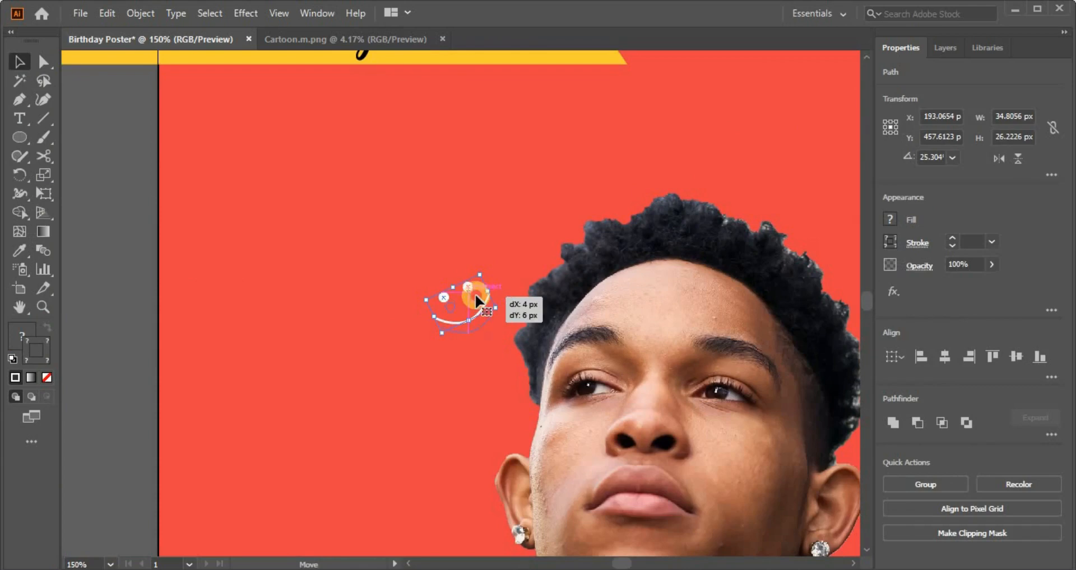
click(517, 405)
Draw three short parallel diagonal white lines with the Pen tool in the red area right of the man's hair
drag(814, 282, 639, 209)
key(p)
drag(634, 330, 467, 499)
key(ctrl+plus)
key(ctrl+plus)
click(581, 416)
click(623, 374)
key(a)
click(607, 410)
click(636, 381)
key(a)
click(603, 440)
click(636, 406)
key(a)
drag(700, 506, 742, 372)
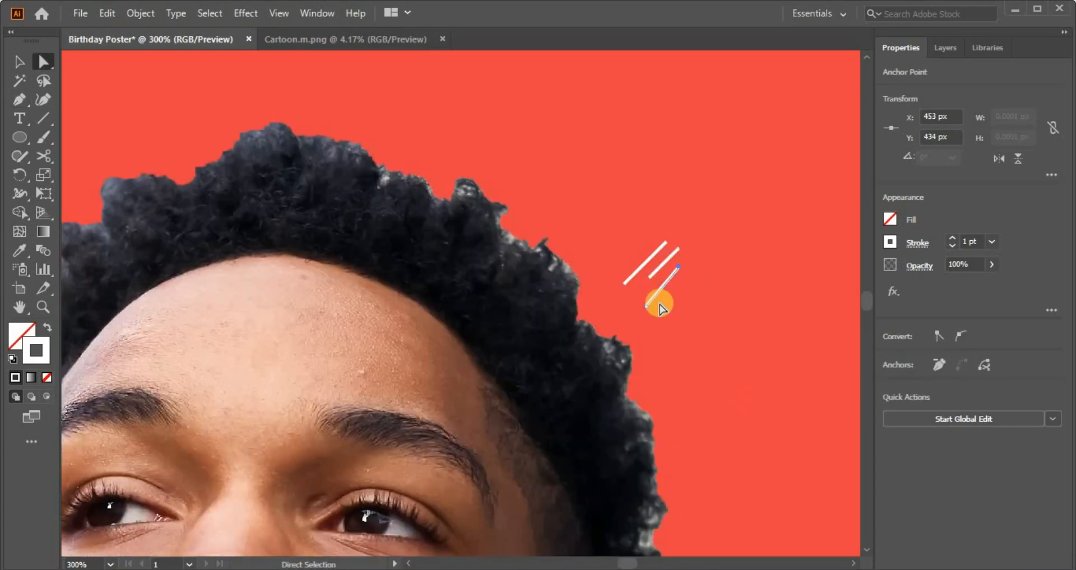
Try to redraw the lowest diagonal line right of the hair and realign it with the other two
key(ctrl+z)
key(ctrl+z)
ctrl+click(673, 311)
click(640, 303)
click(673, 271)
key(a)
click(658, 291)
drag(660, 290, 660, 290)
drag(661, 266, 652, 269)
click(696, 338)
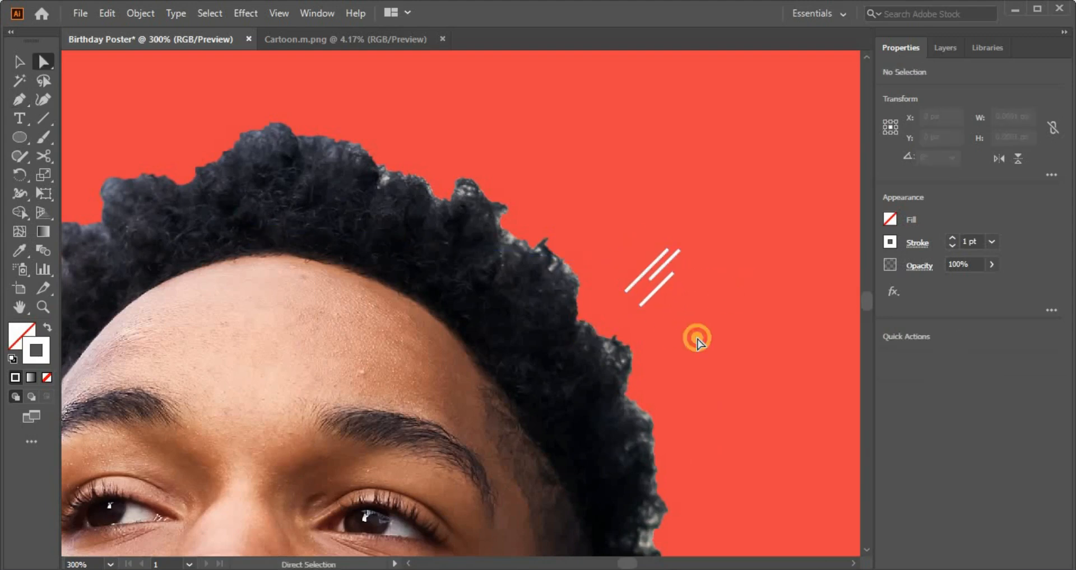
Undo the three parallel diagonal lines in the red area right of the man's hair
key(ctrl+z)
key(ctrl+z)
key(ctrl+z)
key(ctrl+z)
key(ctrl+z)
key(ctrl+z)
key(ctrl+z)
key(ctrl+z)
key(ctrl+plus)
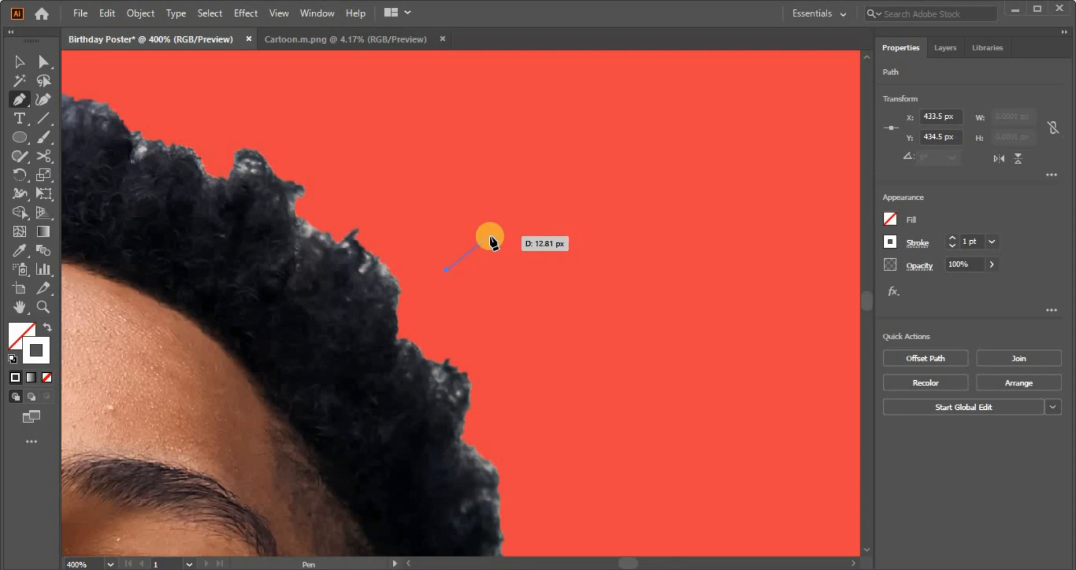
click(489, 237)
key(a)
drag(474, 260, 459, 236)
click(523, 242)
key(Delete)
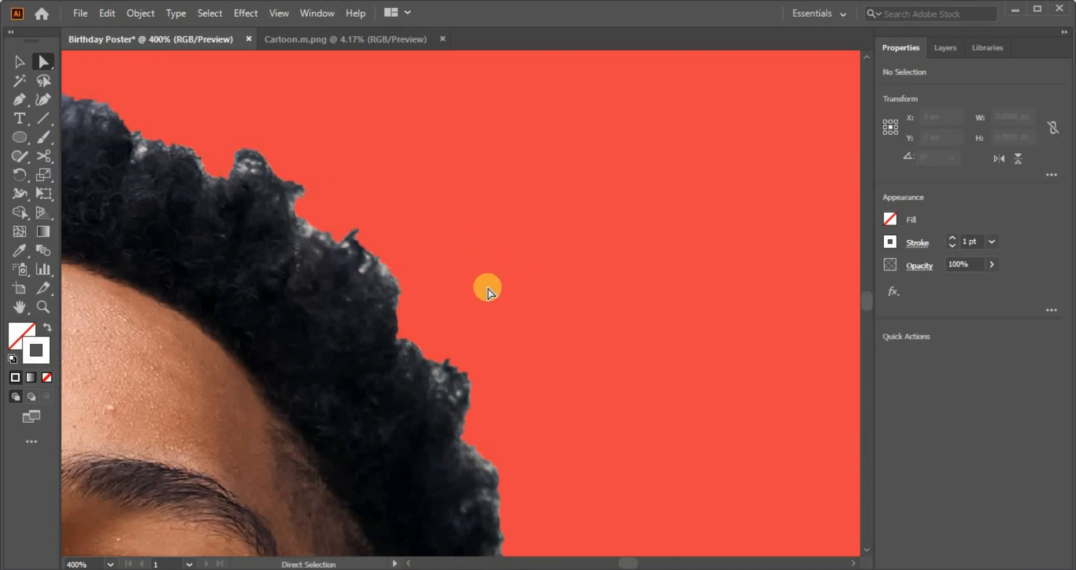
Draw three short white lines fanning outward beside the upper right of the hair with the Pen tool
click(456, 281)
click(523, 216)
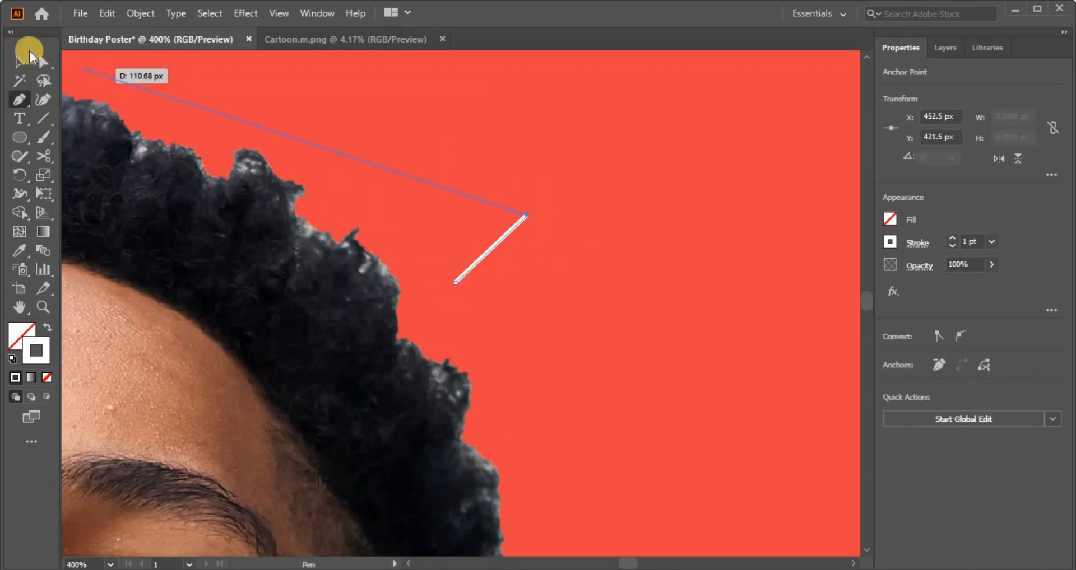
click(560, 224)
click(19, 62)
click(20, 100)
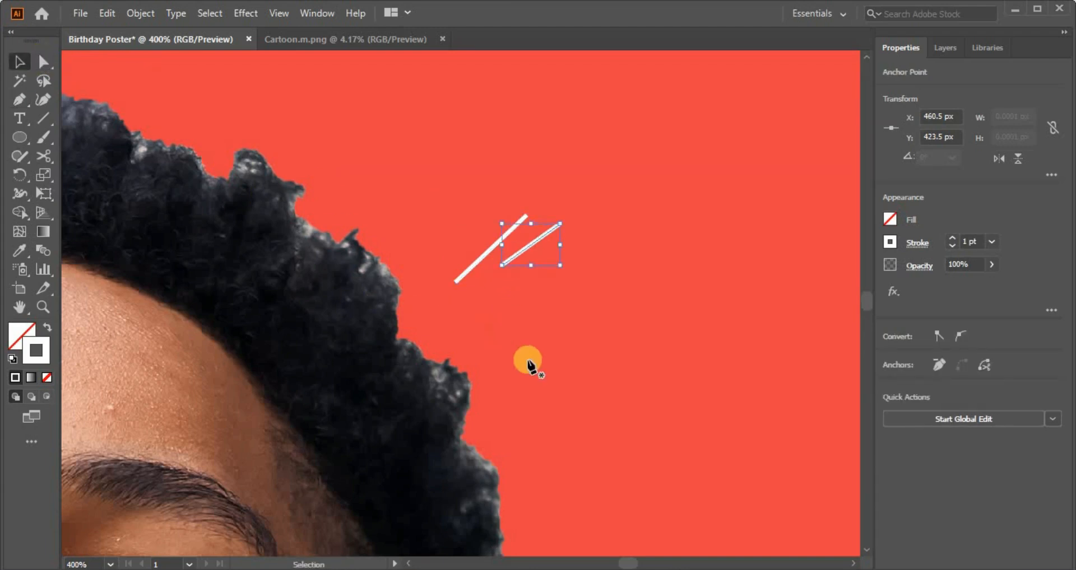
click(477, 299)
click(559, 274)
Draw a short curved white line alongside the hair, below the three fanned lines, with the Pen tool
key(ctrl+minus)
key(ctrl+minus)
key(ctrl+minus)
key(ctrl+minus)
click(480, 297)
click(475, 358)
drag(434, 485, 587, 426)
key(ctrl+plus)
key(ctrl+plus)
drag(495, 434, 266, 476)
key(ctrl+plus)
key(ctrl+plus)
mouse_move(595, 359)
mouse_down()
mouse_move(485, 403)
mouse_move(450, 385)
mouse_up()
key(p)
click(550, 326)
drag(579, 431, 579, 497)
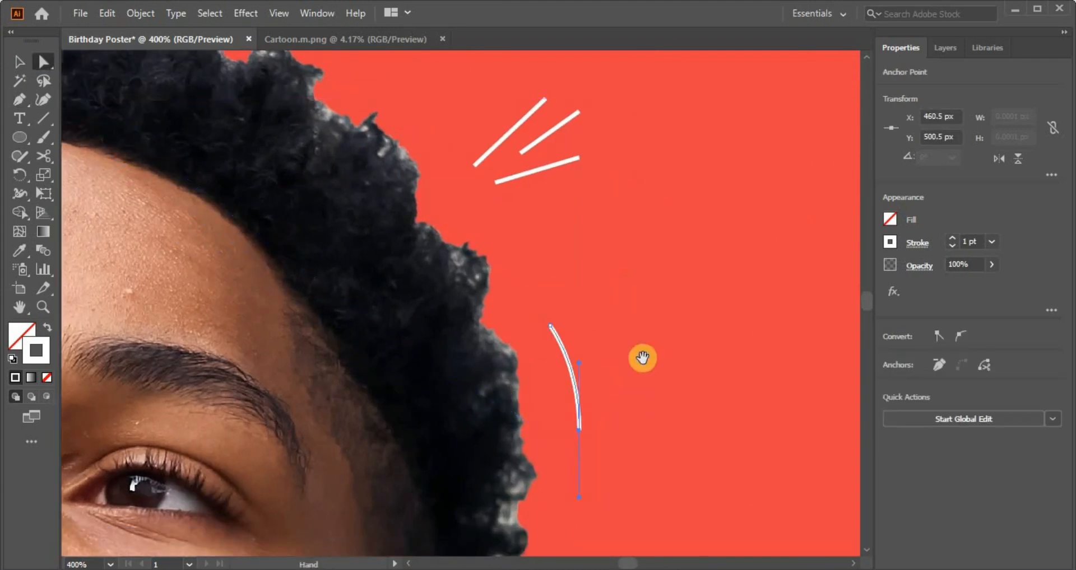
ctrl+click(641, 358)
Draw a curved white line around the outside of the ear on the left of the picture with the Pen tool
key(ctrl+minus)
key(ctrl+minus)
key(ctrl+minus)
key(ctrl+minus)
key(ctrl+minus)
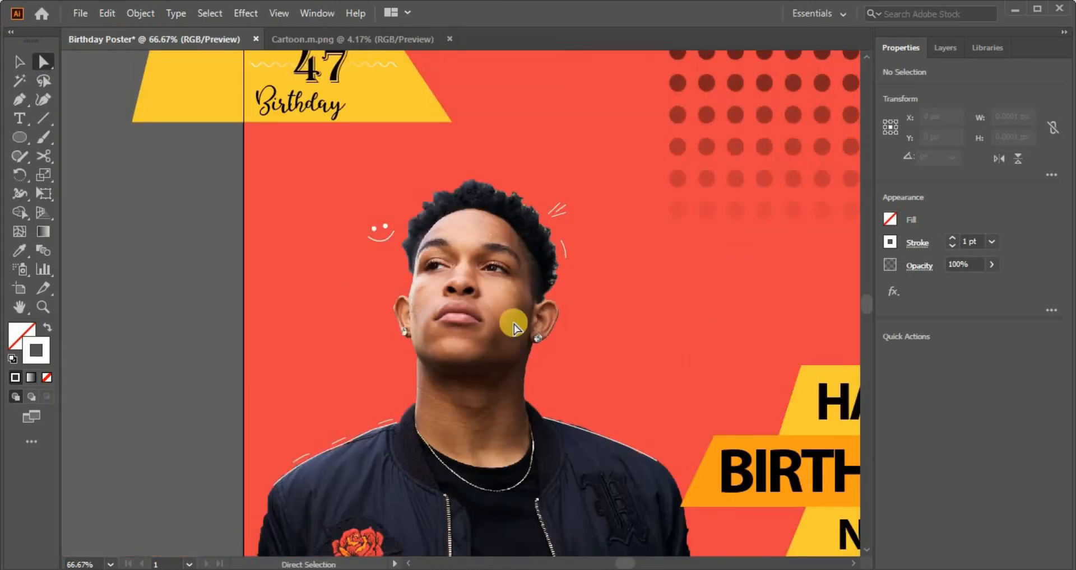
key(ctrl+plus)
key(ctrl+plus)
key(ctrl+plus)
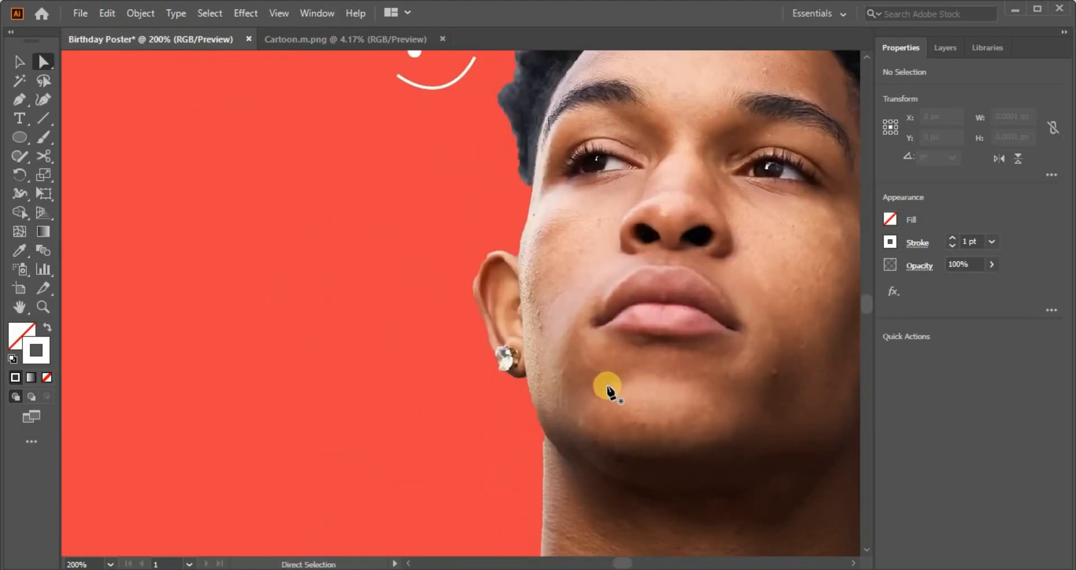
click(503, 245)
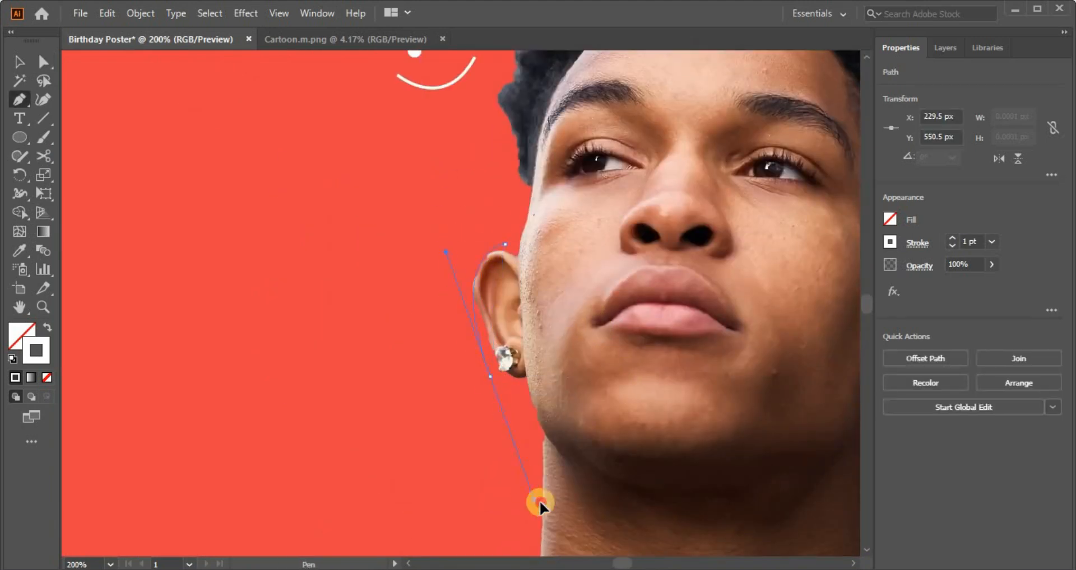
drag(557, 507, 556, 506)
ctrl+click(288, 224)
Draw a matching curved white line around the outside of the ear on the right of the picture
scroll(418, 293, right, 5)
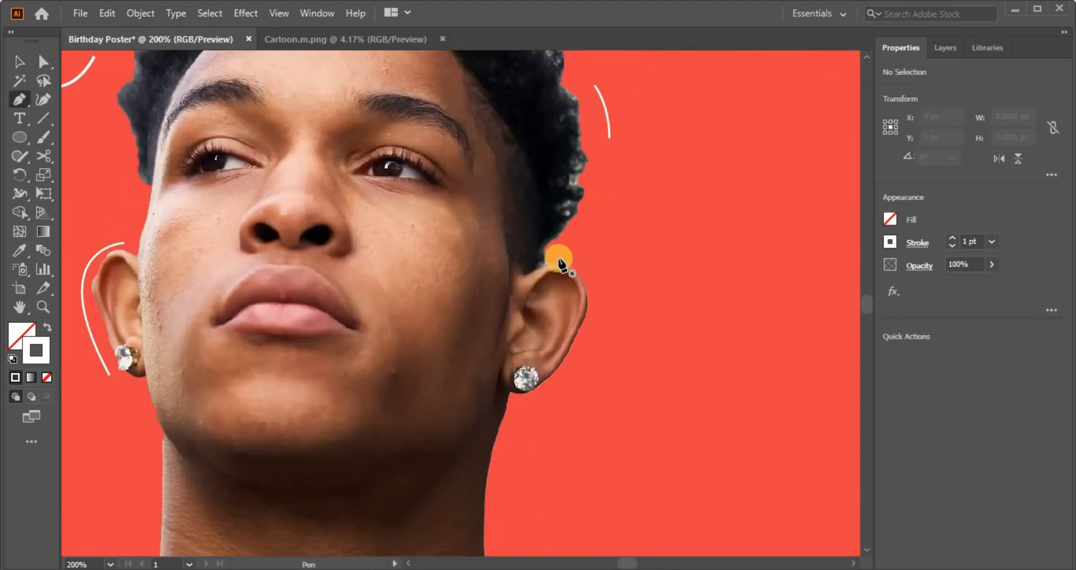
click(554, 253)
drag(421, 528, 422, 528)
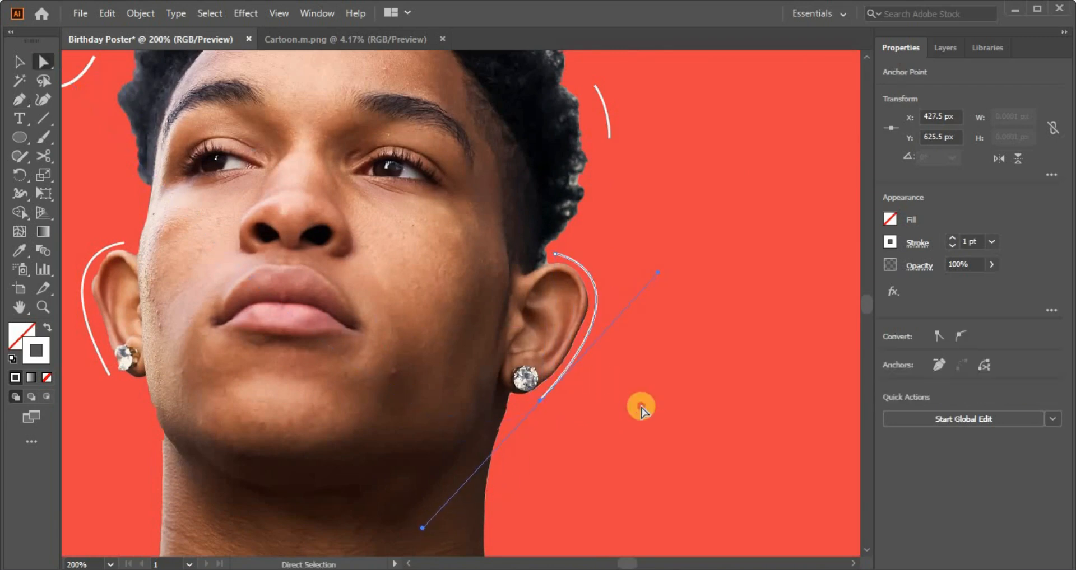
ctrl+click(641, 409)
Draw a horizontal white line in the red area right of the neck and stretch it to about 65.5 px
scroll(579, 276, down, 5)
drag(506, 323, 594, 320)
shift+click(595, 319)
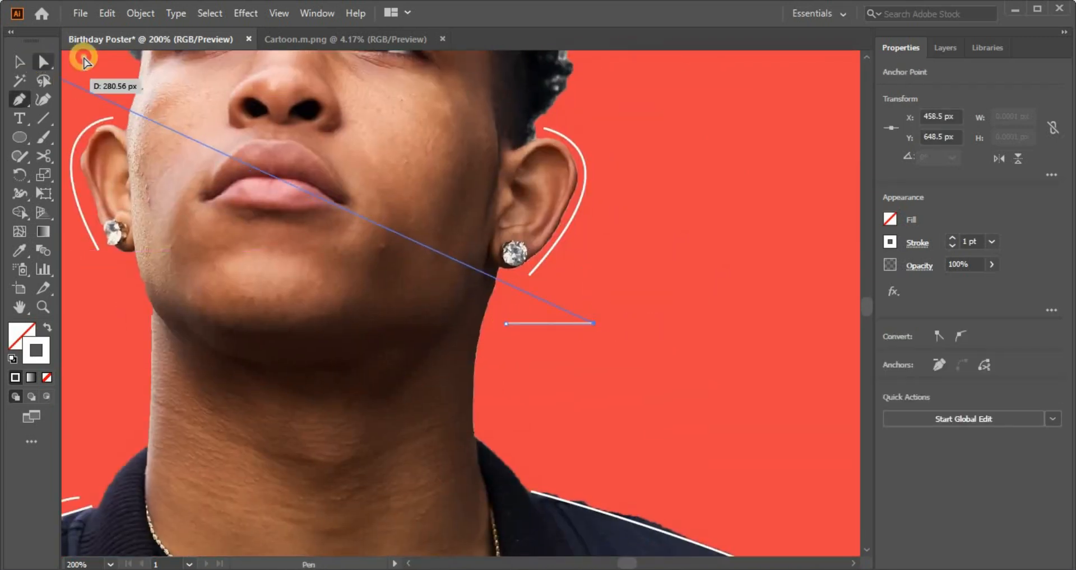
click(19, 62)
drag(623, 325, 643, 324)
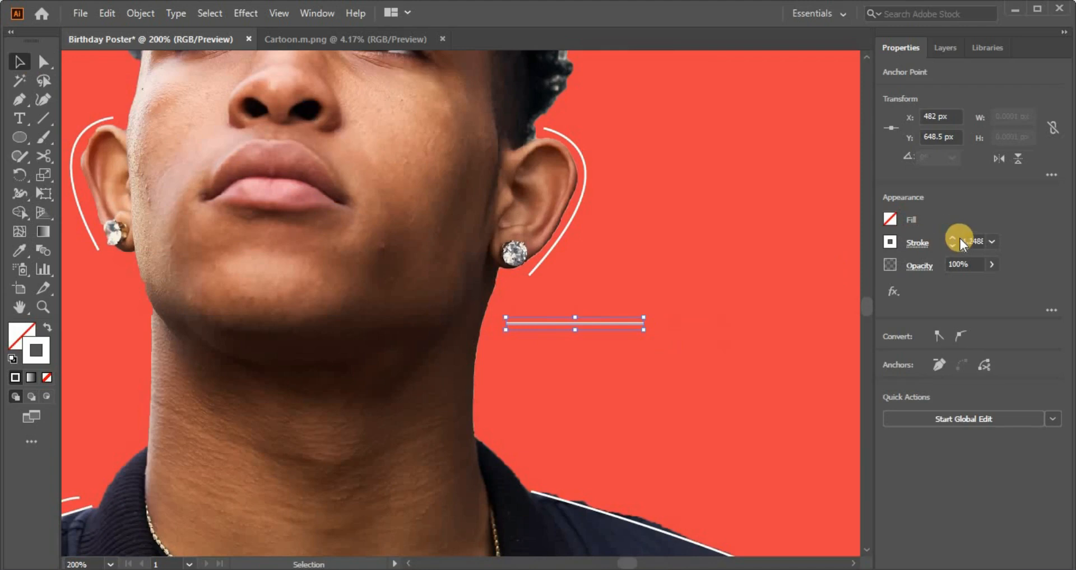
click(952, 238)
click(600, 276)
Stretch the horizontal line beside the neck to 86.5 px wide and set its stroke weight to 1 pt
click(605, 324)
key(ctrl+equal)
key(ctrl+equal)
key(ctrl+equal)
drag(666, 306, 798, 308)
click(951, 239)
click(951, 245)
click(768, 359)
Apply a Zig Zag effect to the horizontal line with absolute size 3 px, 17 ridges per segment and smooth points
key(ctrl+minus)
key(ctrl+minus)
key(ctrl+minus)
key(ctrl+minus)
key(ctrl+minus)
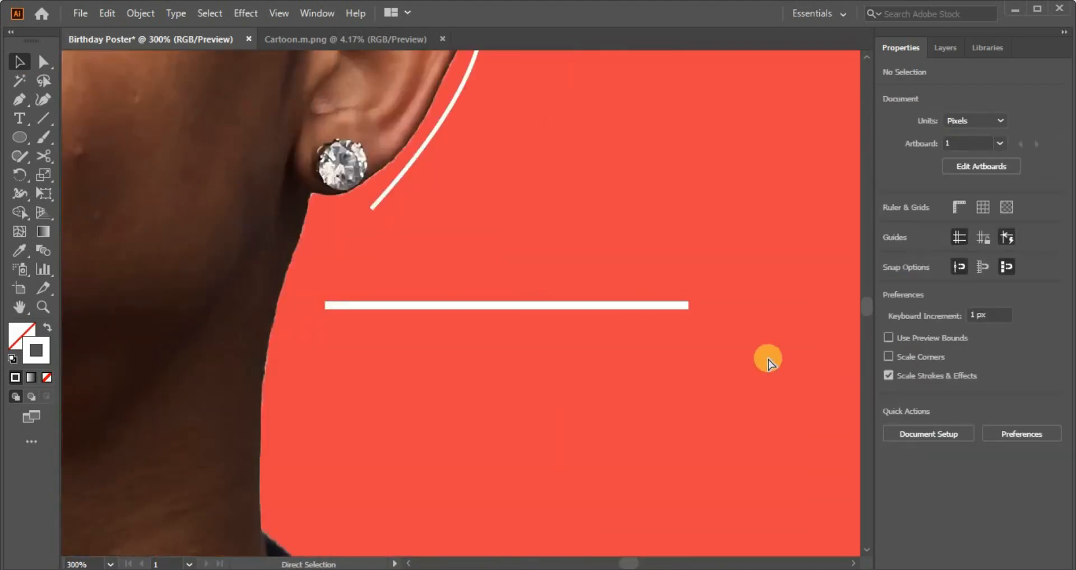
scroll(436, 351, up, 3)
click(472, 437)
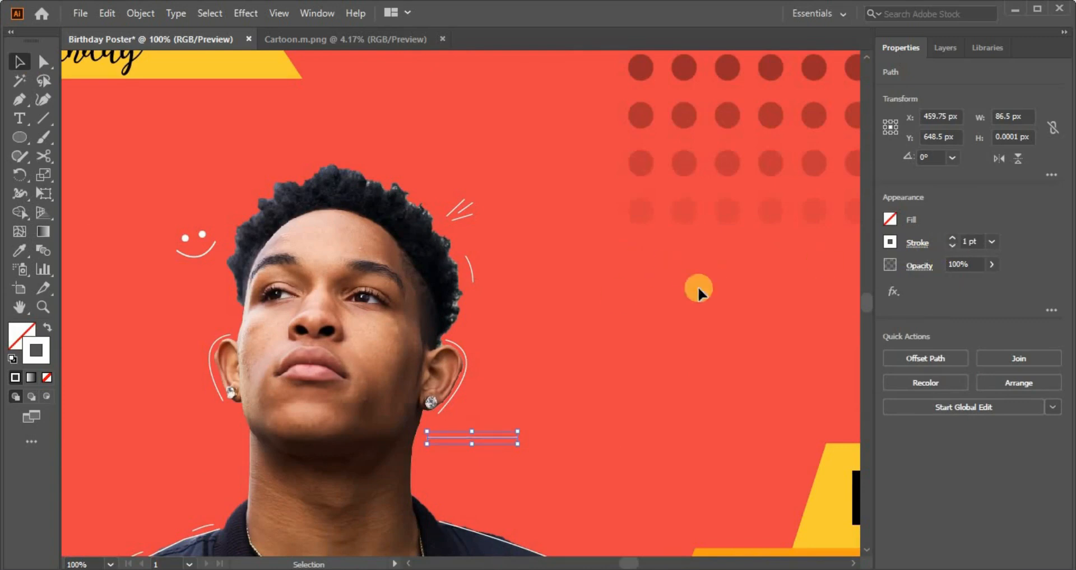
click(245, 13)
mouse_move(301, 153)
click(462, 245)
click(638, 205)
drag(642, 147, 654, 147)
mouse_move(647, 103)
mouse_down()
mouse_move(683, 103)
mouse_move(639, 103)
mouse_up()
click(724, 250)
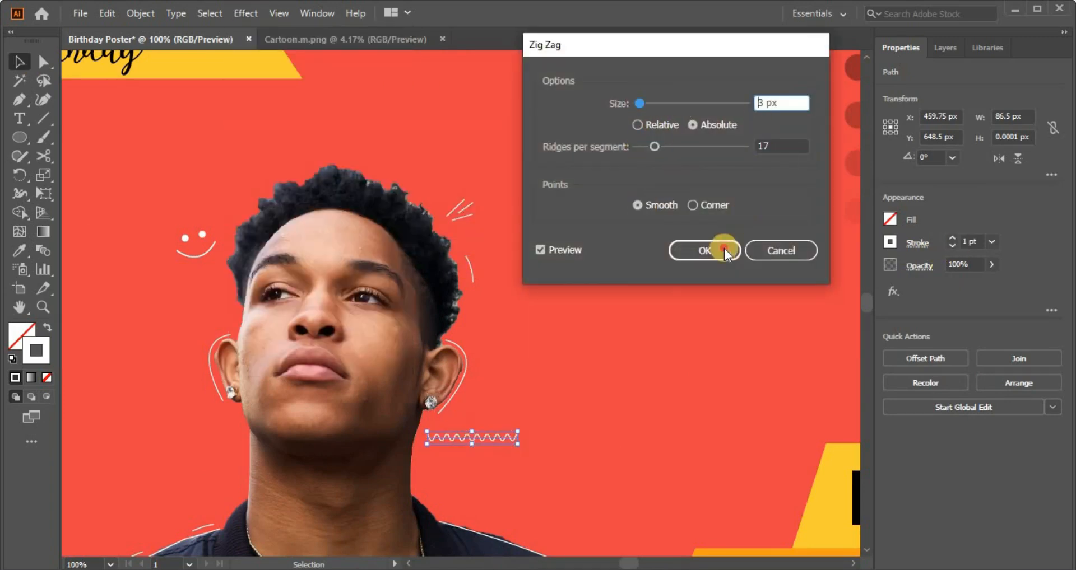
Place the wavy line left of the face tilted about 10 degrees, and put a copy sloping downward above the shoulder right of the neck
drag(664, 385, 758, 321)
drag(584, 375, 522, 89)
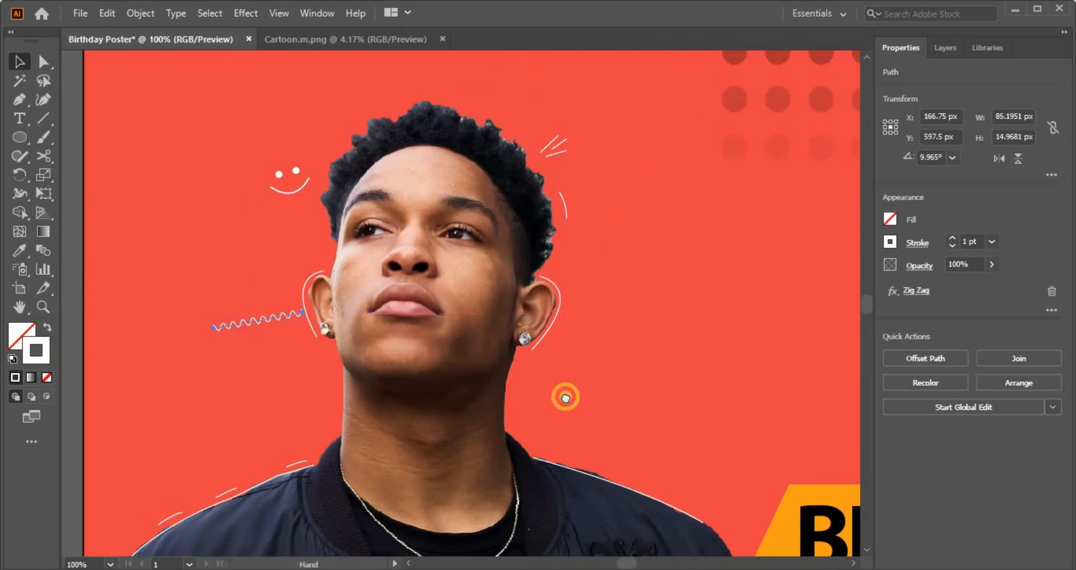
key(ctrl+equal)
key(ctrl+equal)
drag(464, 298, 570, 389)
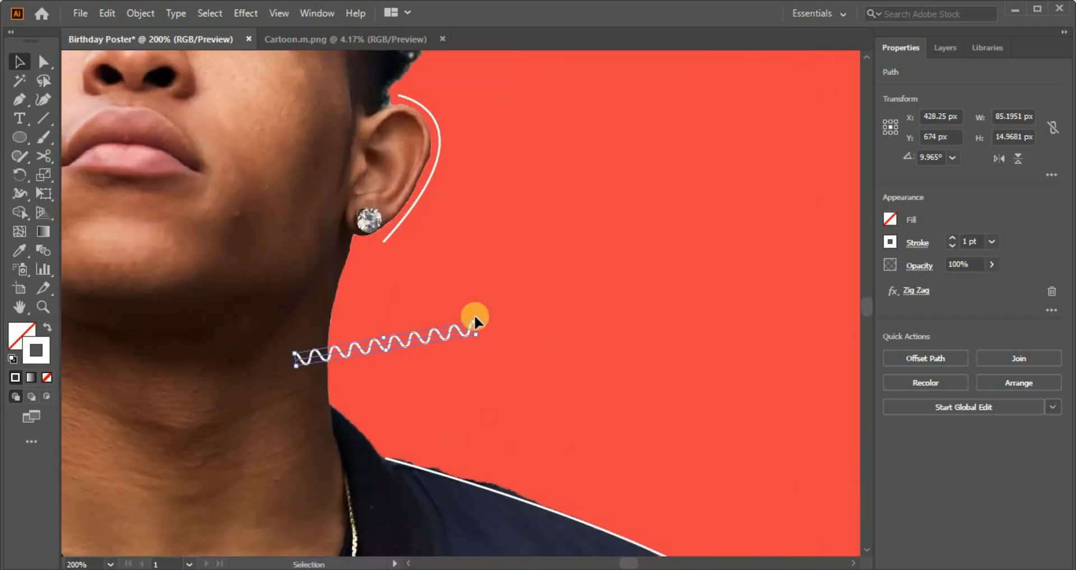
drag(474, 314, 459, 392)
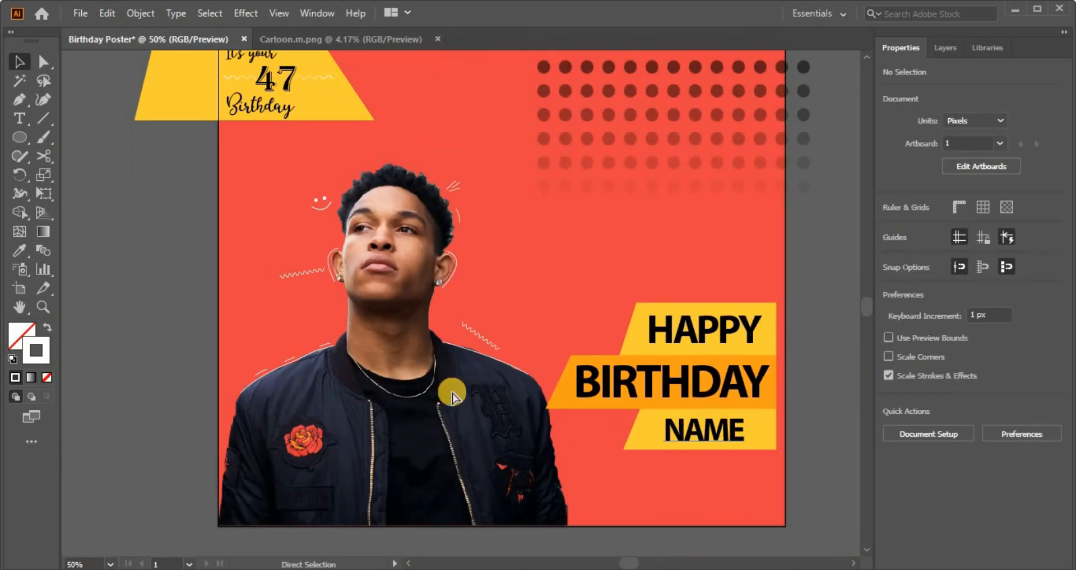
Draw a small white outlined circle with the Ellipse tool and place it right of the hair, above the ear
click(322, 272)
click(468, 292)
drag(470, 355, 469, 376)
key(ctrl+equal)
key(ctrl+equal)
key(ctrl+equal)
key(ctrl+equal)
key(l)
mouse_move(526, 398)
mouse_down()
mouse_move(545, 417)
mouse_move(512, 454)
mouse_up()
click(43, 62)
drag(583, 461, 664, 225)
drag(615, 384, 663, 279)
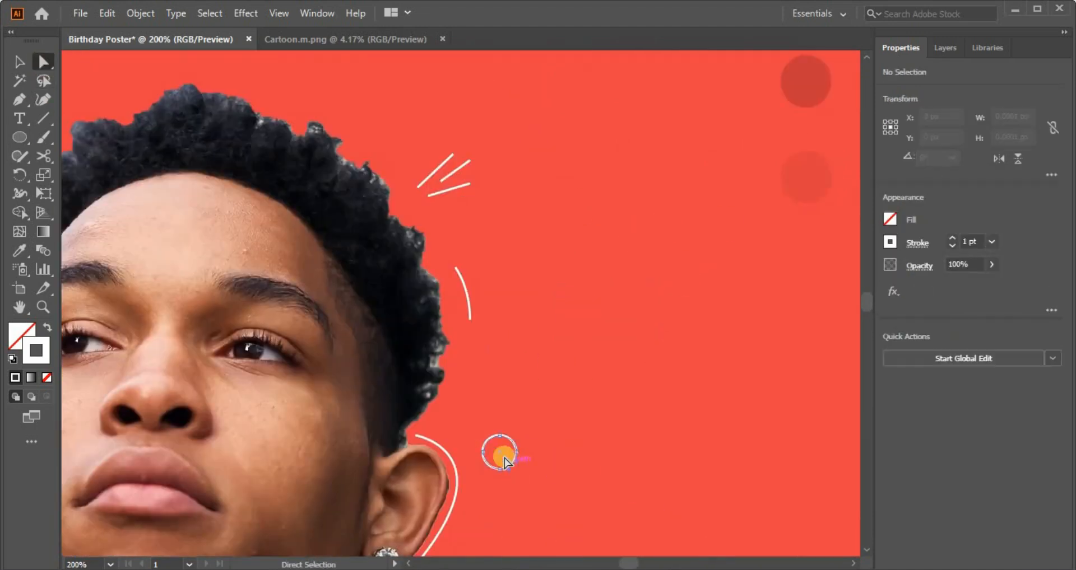
drag(499, 452, 527, 389)
click(576, 409)
key(p)
click(449, 361)
key(ctrl+z)
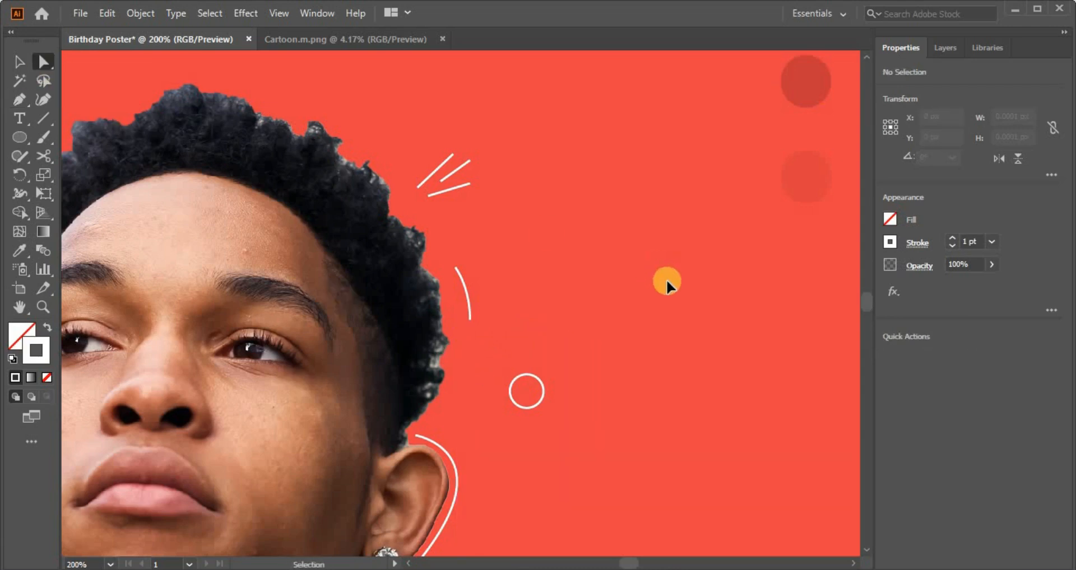
scroll(758, 499, down, 4)
key(ctrl+=)
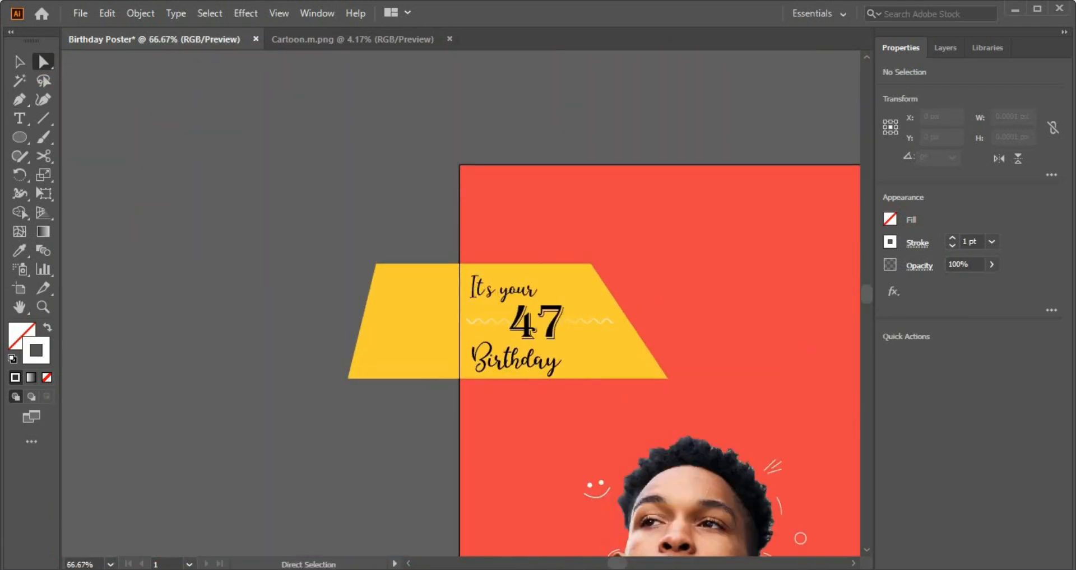
key(ctrl+=)
drag(741, 464, 653, 387)
key(p)
click(553, 413)
click(576, 395)
click(615, 409)
key(ctrl+z)
key(ctrl+z)
key(ctrl+z)
key(ctrl+z)
key(ctrl+z)
key(ctrl+=)
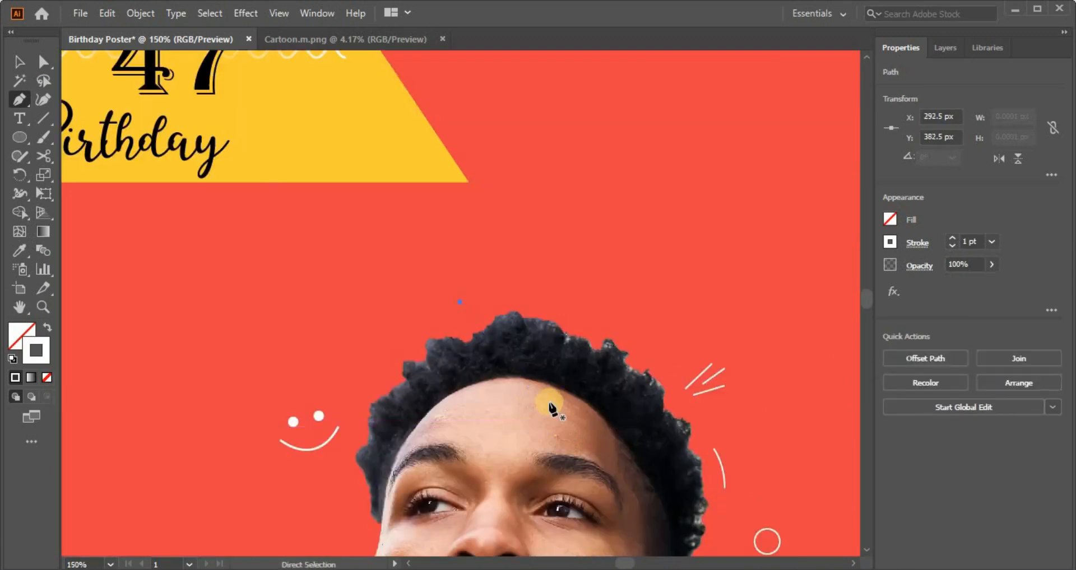
key(ctrl+=)
key(ctrl+z)
Draw a white line about 22 px long above the hair with the Pen tool and tilt it counterclockwise by about 16.5 degrees
drag(451, 278, 507, 424)
click(520, 391)
click(520, 437)
key(a)
key(v)
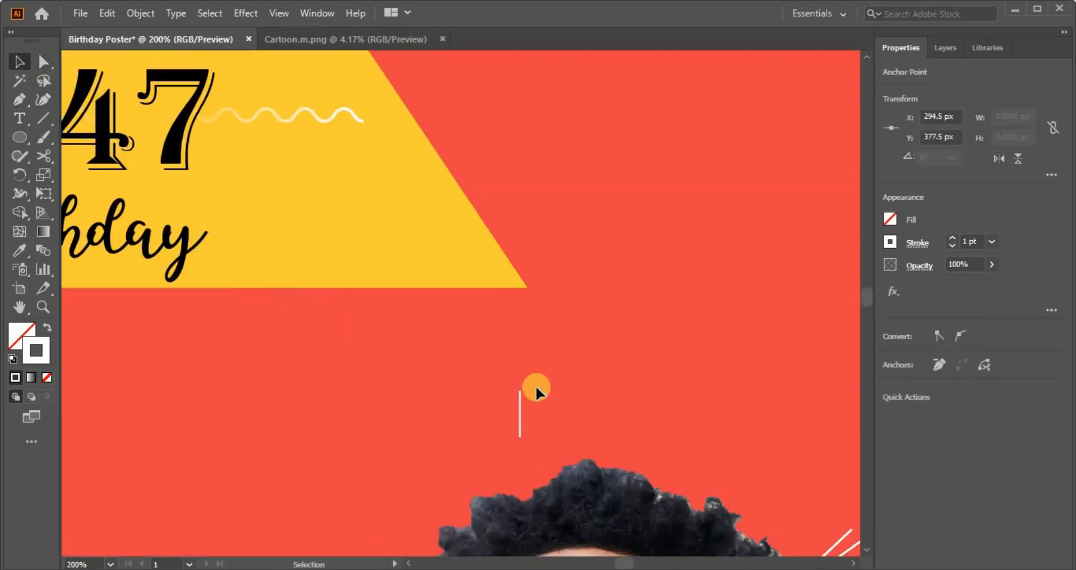
click(521, 395)
Duplicate the tilted line diagonally up and to the right at about 6.5 px steps, keeping four parallel lines in total
drag(542, 416, 540, 415)
key(ctrl+d)
key(ctrl+d)
key(ctrl+d)
key(ctrl+d)
key(ctrl+d)
key(ctrl+d)
key(ctrl+d)
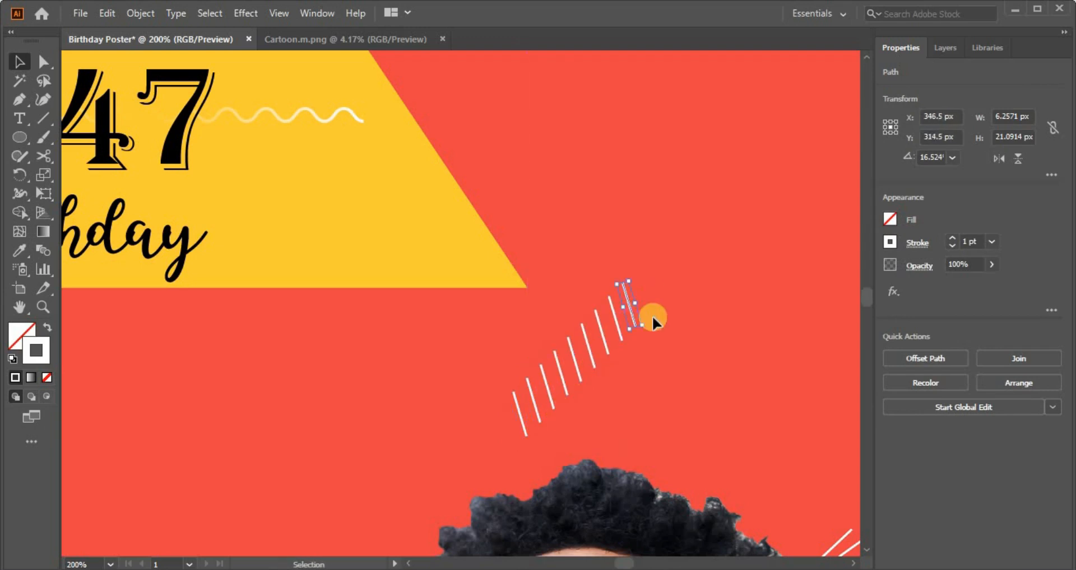
key(ctrl+z)
key(ctrl+z)
key(ctrl+z)
key(ctrl+z)
key(ctrl+z)
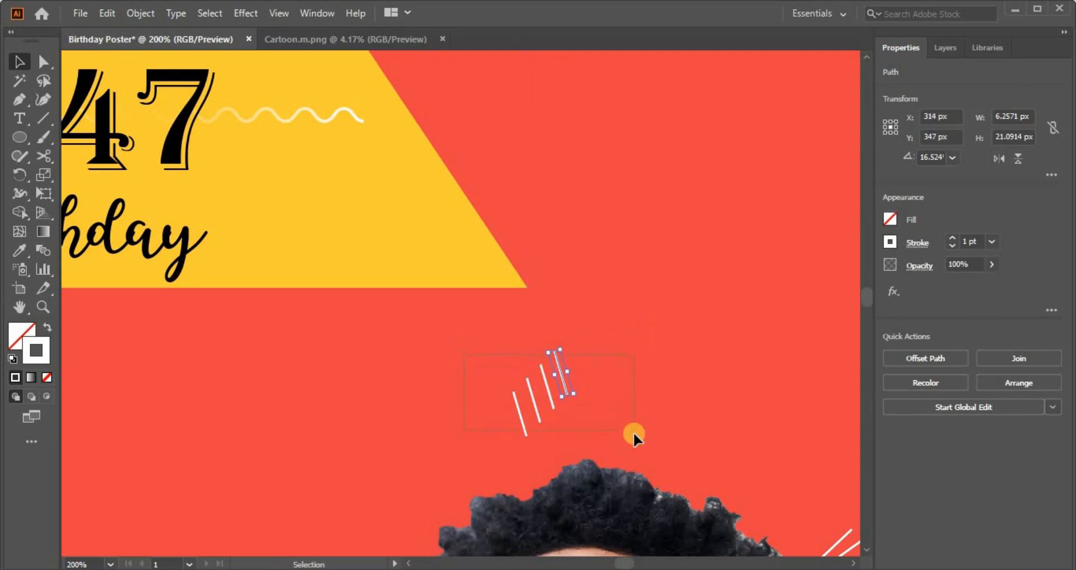
Copy the four tilted lines above the hair to the right and reflect the copy across the vertical axis
drag(633, 433, 634, 434)
drag(546, 388, 624, 391)
drag(653, 355, 630, 358)
right_click(622, 386)
drag(614, 408, 600, 367)
right_click(605, 367)
mouse_move(701, 269)
click(790, 320)
key(Return)
Move the mirrored lines beside the originals and place both sets together just above the top of the hair
click(608, 385)
drag(660, 375, 577, 331)
drag(616, 395, 615, 403)
click(708, 346)
key(ctrl+minus)
key(ctrl+minus)
key(ctrl+minus)
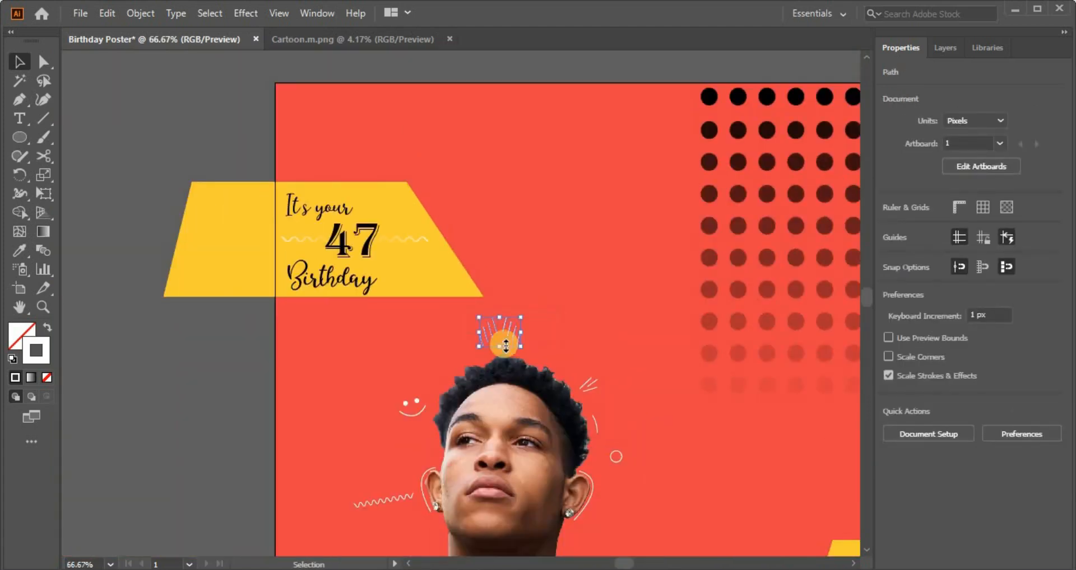
drag(506, 346, 536, 337)
click(572, 300)
key(ctrl+minus)
key(ctrl+minus)
scroll(541, 433, down, 3)
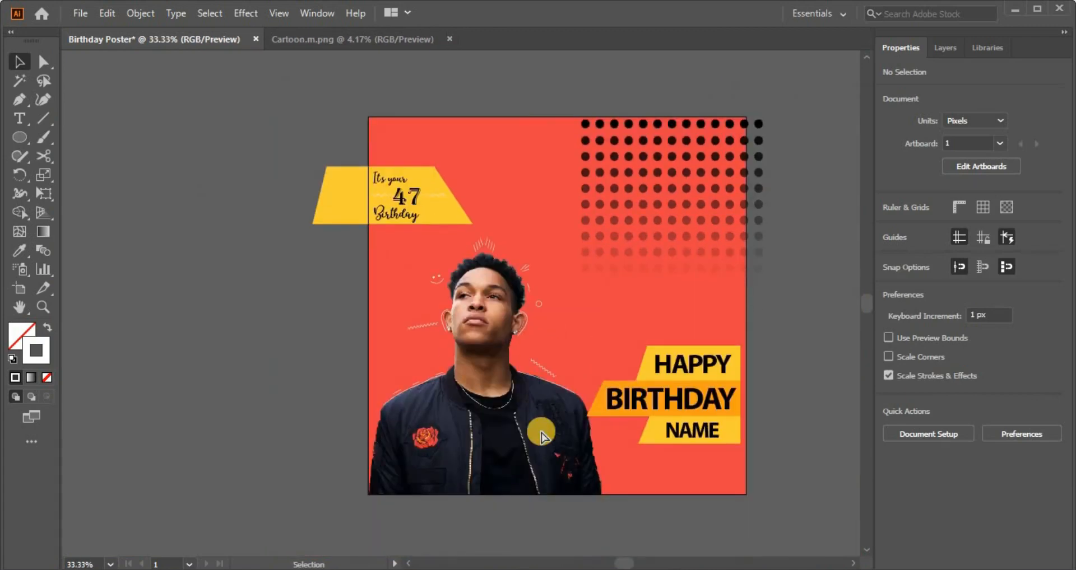
Move the wavy line above the shoulder up and to the left so it sits closer to the neck
key(ctrl+0)
key(ctrl+plus)
key(ctrl+plus)
key(ctrl+plus)
key(ctrl+plus)
drag(454, 461, 413, 147)
drag(399, 307, 331, 216)
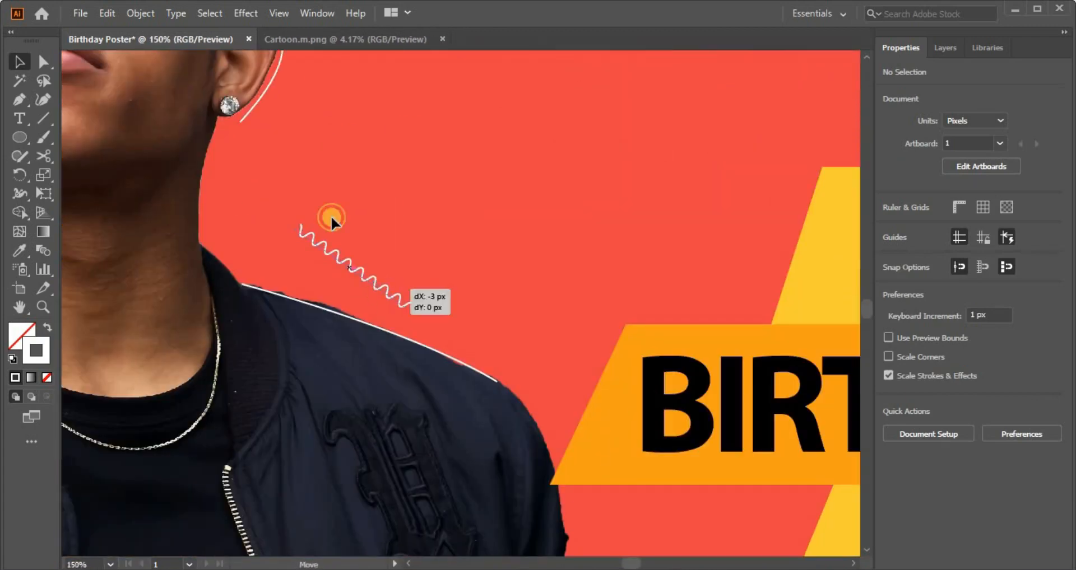
click(412, 228)
Draw a short white curved accent above the shoulder right of the neck with the Pen tool
key(p)
click(403, 320)
drag(435, 333, 446, 346)
drag(495, 285, 500, 383)
key(a)
click(347, 157)
drag(197, 107, 528, 324)
drag(537, 229, 431, 462)
key(p)
drag(444, 322, 447, 311)
key(a)
key(ctrl+z)
Add the text "#Travelling" below the dot grid and fill it with white (ffffff)
key(t)
key(ctrl+minus)
key(ctrl+minus)
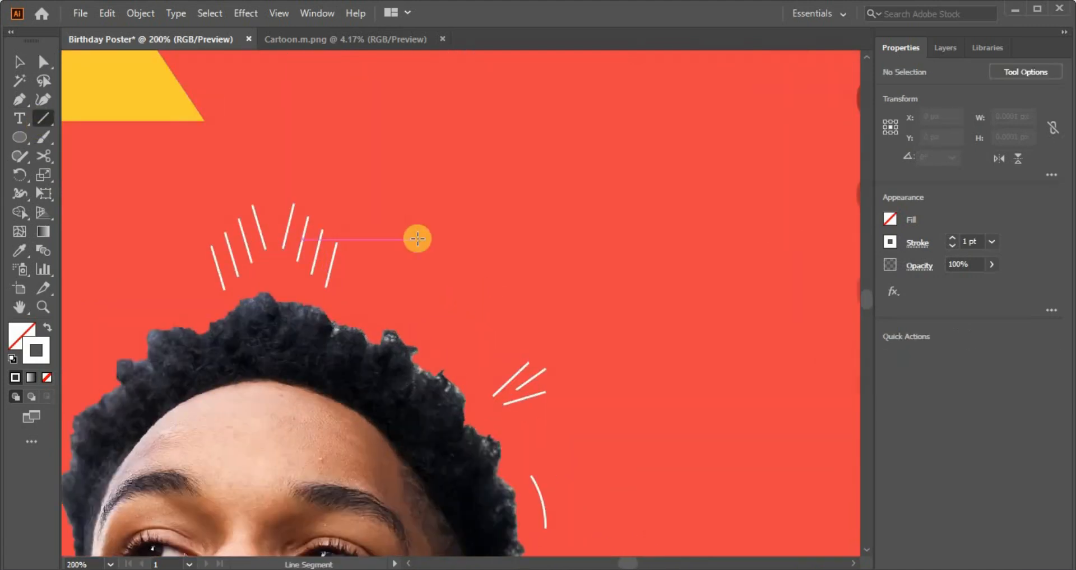
click(533, 395)
key(BackSpace)
text(#Trav)
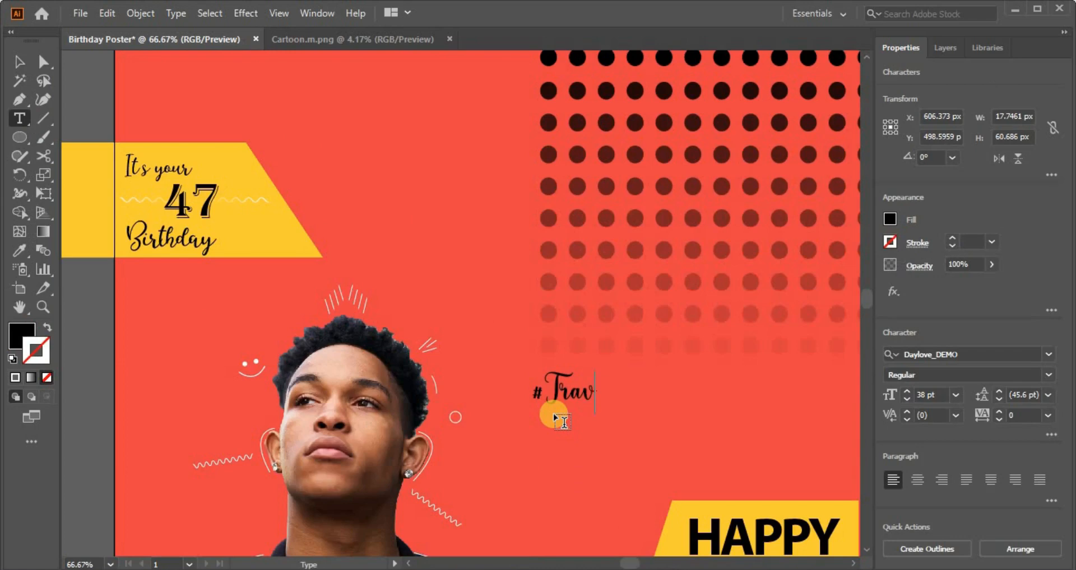
text(elling)
click(43, 62)
double_click(19, 334)
click(78, 193)
click(446, 200)
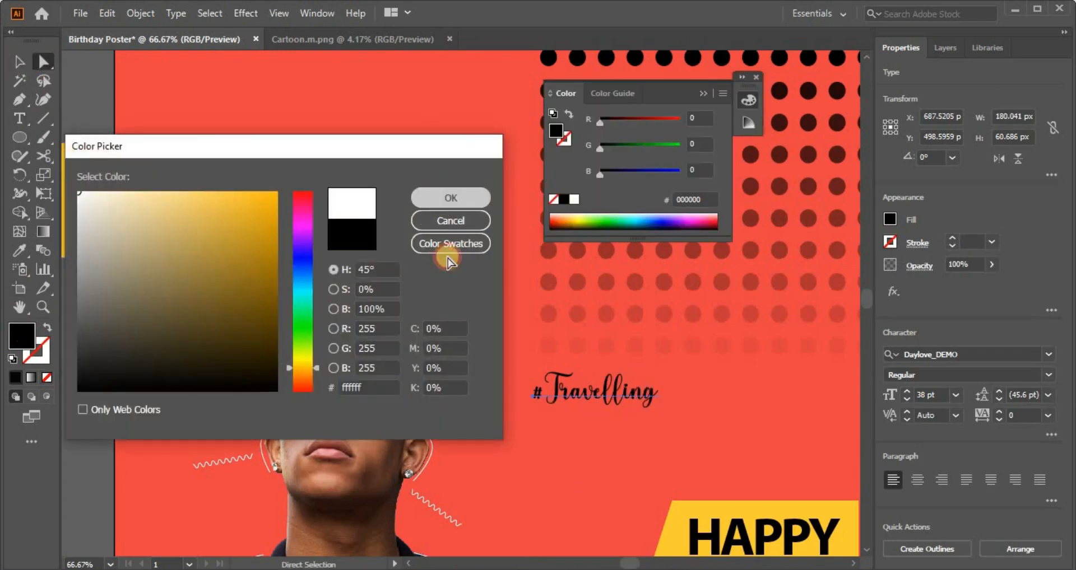
Tilt the "#Travelling" text slightly counterclockwise and position it right of the small circle beside the head
click(756, 77)
mouse_move(631, 415)
mouse_down()
mouse_move(615, 410)
mouse_move(632, 399)
mouse_up()
drag(555, 390, 549, 385)
click(544, 445)
Add the text "#Laugh" below the "It's your 47 Birthday" banner and fill it with white
drag(103, 320, 199, 345)
key(t)
click(264, 337)
key(BackSpace)
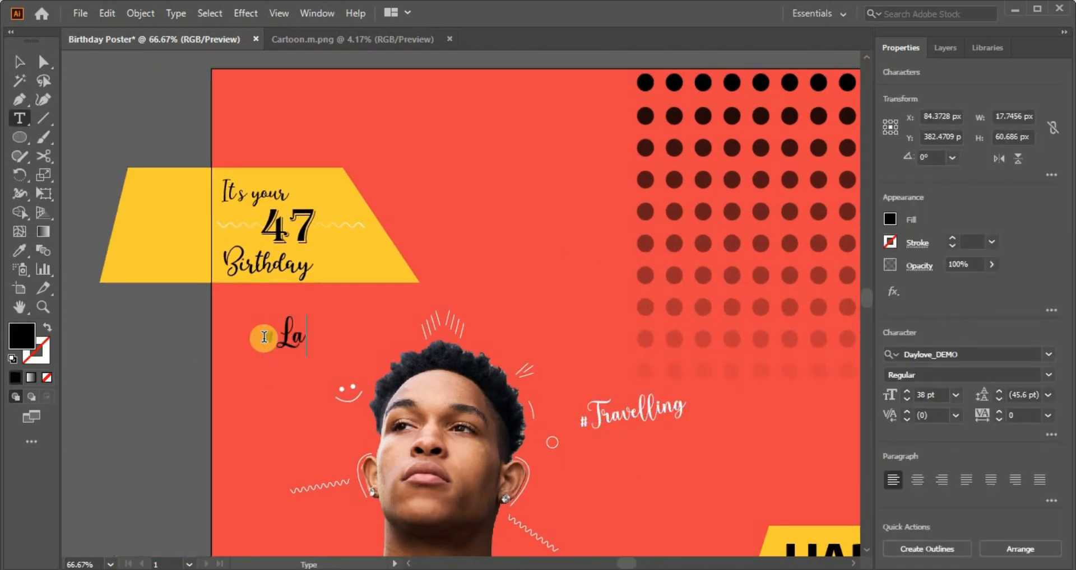
key(Escape)
double_click(21, 336)
click(415, 197)
Tilt the "#Laugh" text clockwise by about 10 degrees and place it above the smiley, left of the hair
key(v)
mouse_move(360, 323)
mouse_down()
mouse_move(344, 351)
mouse_move(398, 310)
mouse_move(369, 331)
mouse_up()
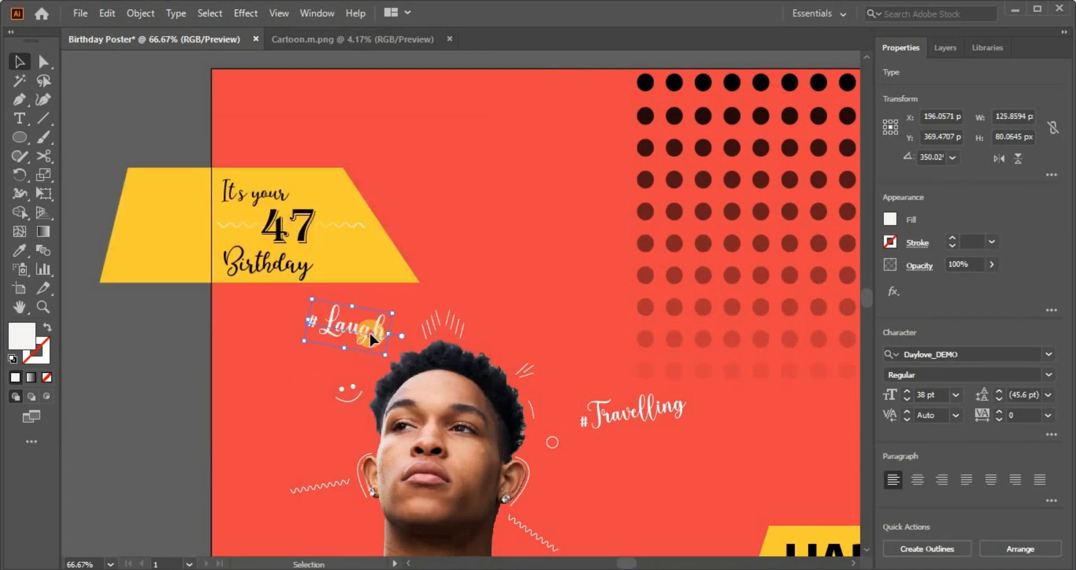
click(167, 358)
Select the smiley's eyes and mouth, rotate them clockwise and move them slightly down and left, away from the hair
click(352, 391)
ctrl+click(352, 391)
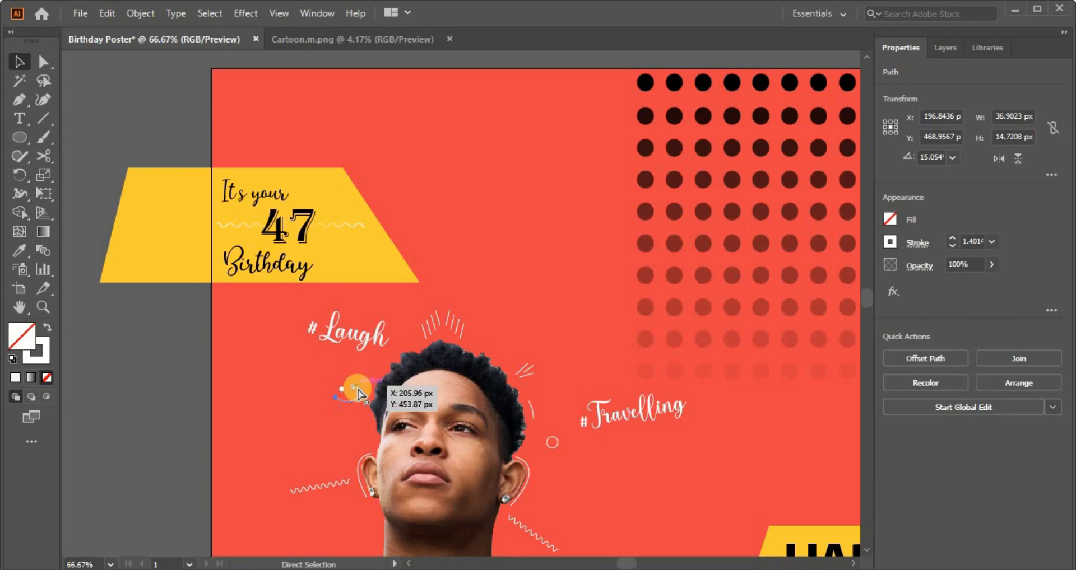
scroll(351, 314, up, 4)
drag(350, 236, 491, 315)
drag(427, 267, 376, 367)
drag(450, 331, 372, 216)
click(452, 318)
key(ctrl+minus)
key(ctrl+minus)
key(ctrl+minus)
key(ctrl+minus)
Add the text "#Enjoy" in the empty area left of the neck and fill it with white
key(t)
click(244, 334)
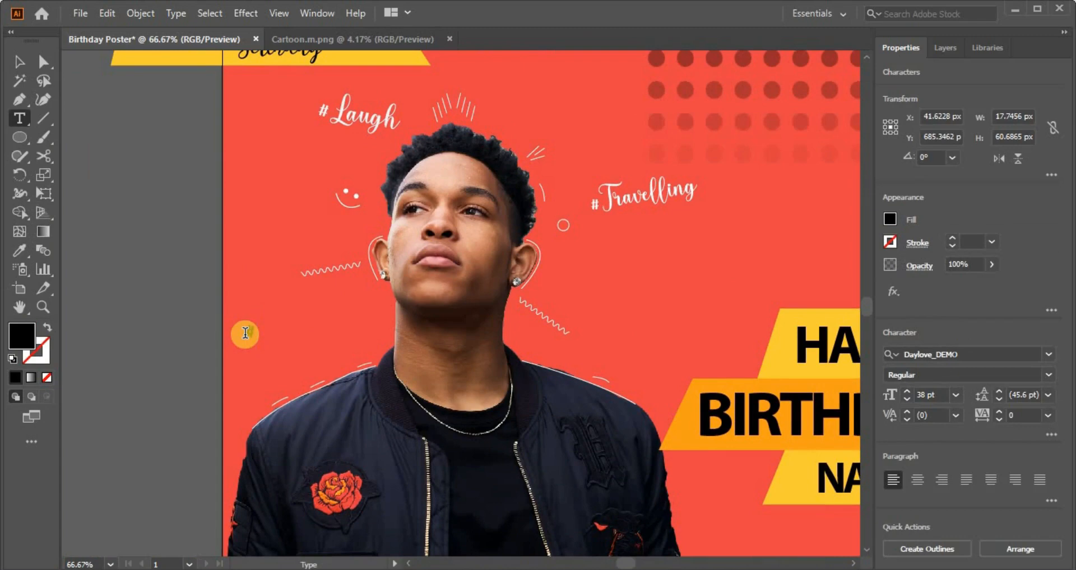
text(#Enjoy)
key(ctrl+a)
double_click(22, 335)
click(435, 197)
Tilt the "#Enjoy" text counterclockwise by about 13.7 degrees and place it above the shoulder, left of the neck
click(43, 62)
click(316, 335)
drag(316, 331, 348, 324)
key(v)
click(193, 223)
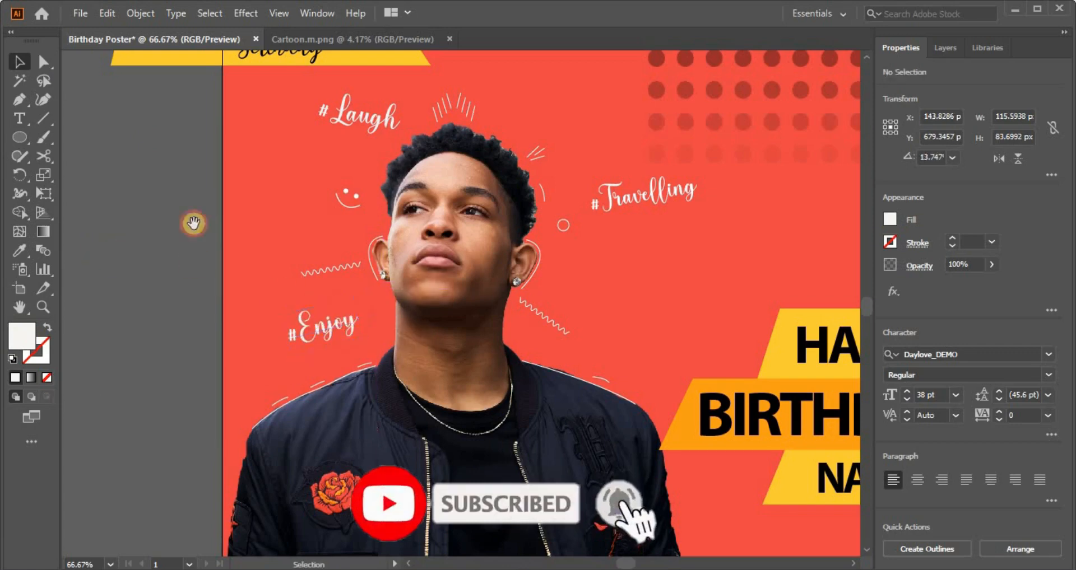
Add the text "#Dance" in white and place it left of the face, between the smiley and the wavy line
drag(193, 223, 253, 357)
key(t)
click(304, 329)
text(Dance)
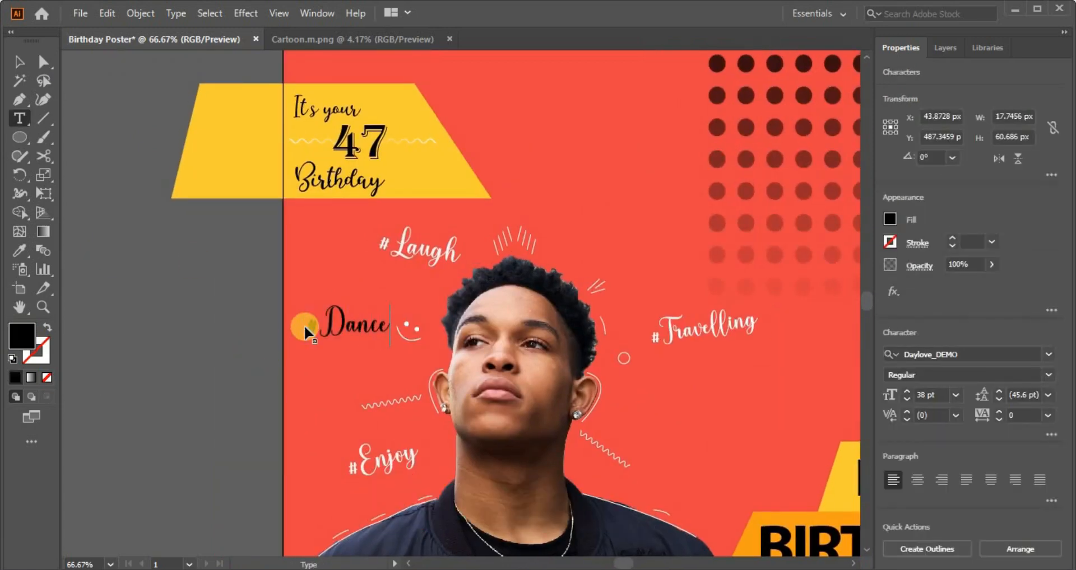
key(Escape)
double_click(31, 342)
click(72, 194)
click(442, 197)
drag(365, 328, 364, 365)
Rotate the whole smiley counterclockwise and reposition it between the "#Laugh" text and the hair
drag(385, 306, 428, 346)
key(ctrl+plus)
key(ctrl+plus)
key(ctrl+plus)
key(ctrl+plus)
drag(455, 279, 431, 188)
drag(480, 220, 484, 294)
key(v)
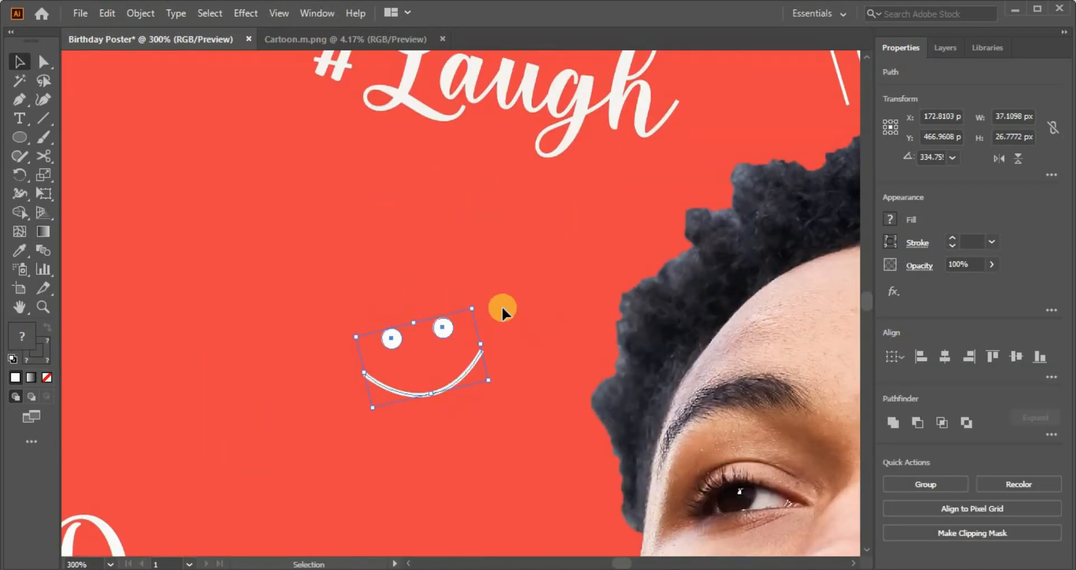
drag(394, 341, 425, 358)
click(314, 255)
key(ctrl+minus)
key(ctrl+minus)
key(ctrl+minus)
key(ctrl+minus)
Add the text "#Love" below "#Travelling" and fill it with white (ffffff)
drag(763, 388, 549, 323)
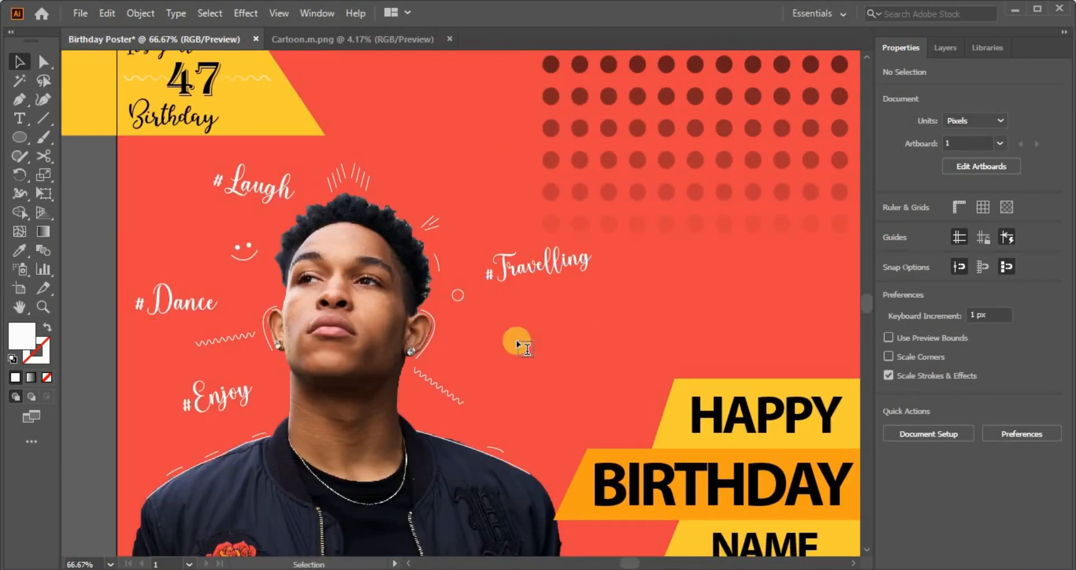
key(t)
click(508, 344)
text(#)
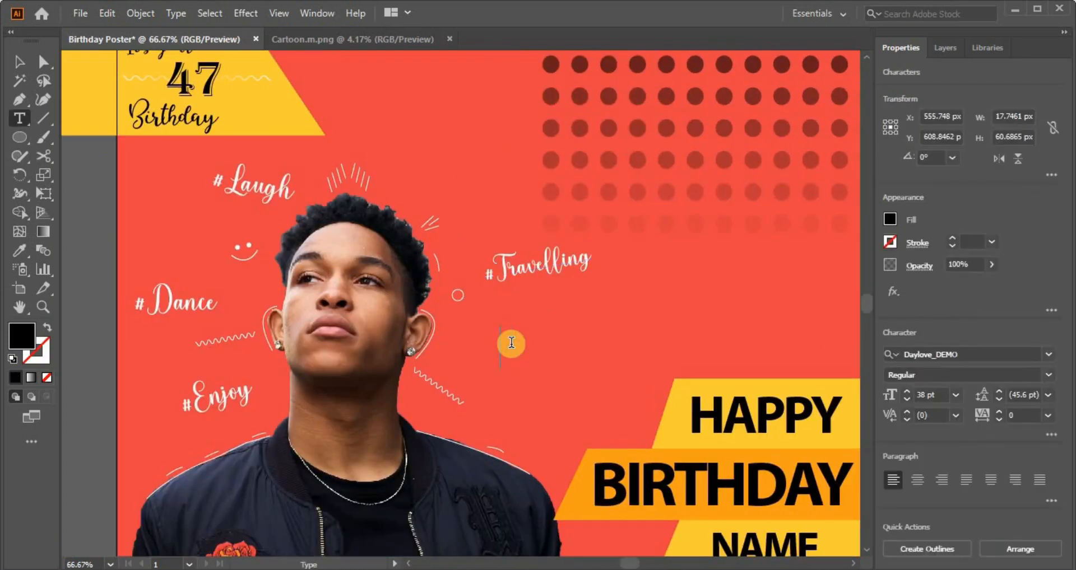
text(Love)
key(ctrl+a)
double_click(22, 334)
text(ffffff)
click(451, 199)
Tilt the "#Love" text clockwise by about 7 degrees and position it right of the wavy line beside the neck
key(Escape)
key(a)
key(v)
drag(525, 391, 560, 352)
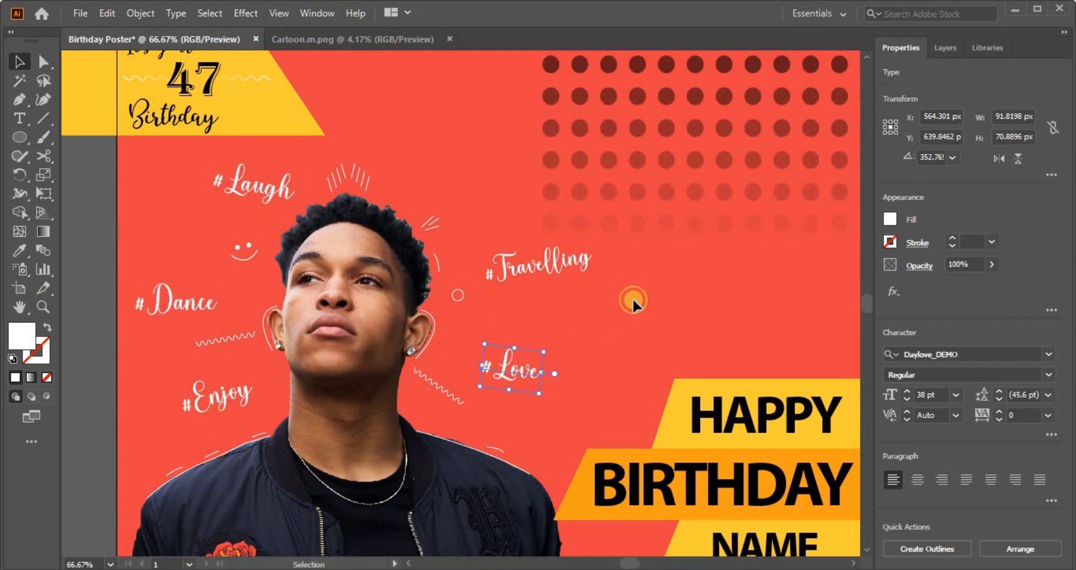
click(620, 303)
scroll(641, 327, down, 3)
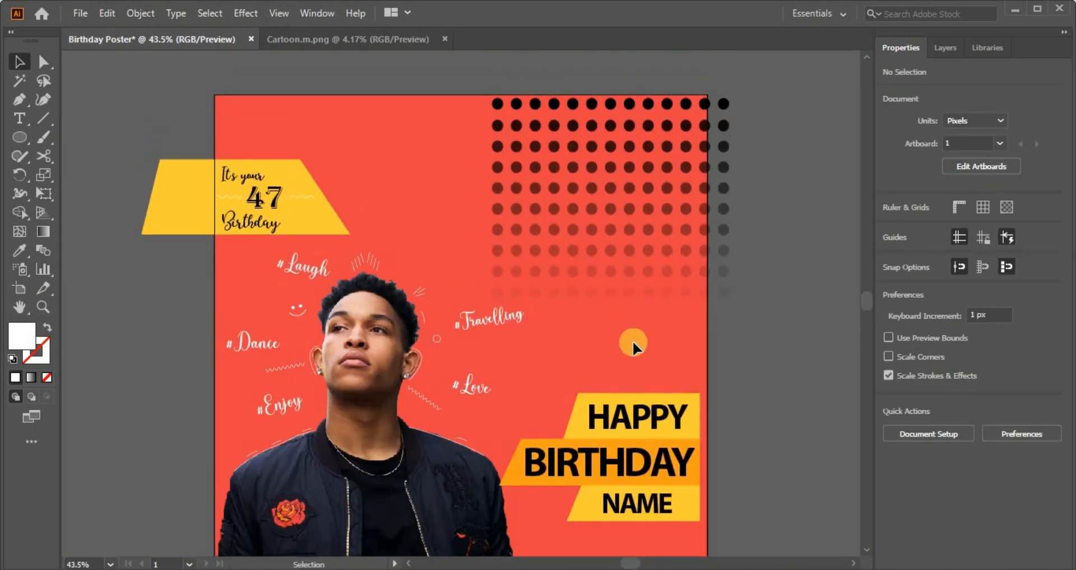
Paint a scattered row of small white dots above the shoulder right of the neck with the 3 pt. Round Paintbrush
key(ctrl+equal)
key(ctrl+equal)
key(ctrl+equal)
key(ctrl+equal)
key(ctrl+equal)
drag(581, 163, 629, 78)
key(b)
key(shift+x)
drag(451, 275, 474, 265)
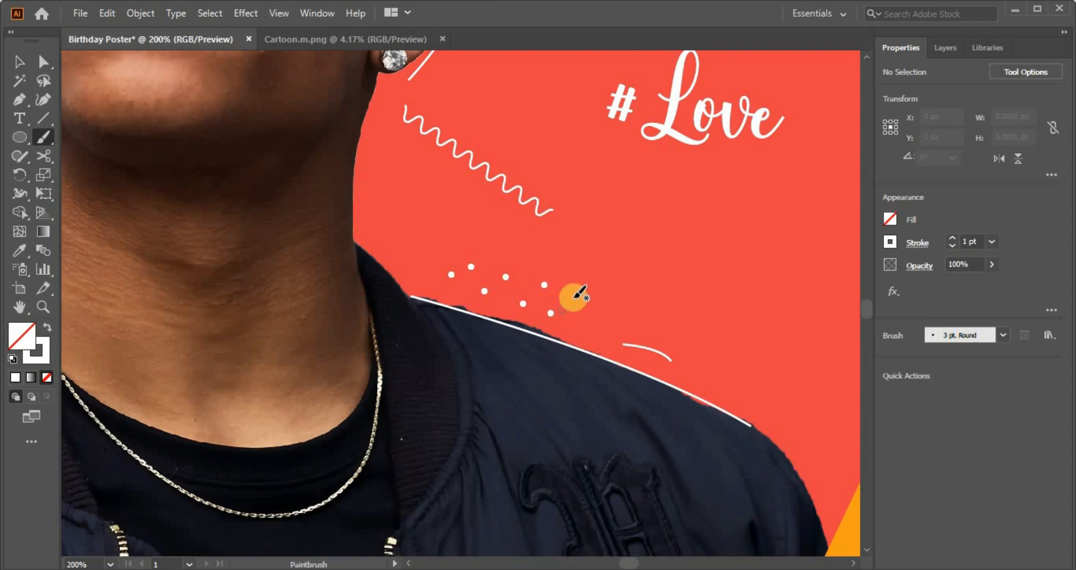
Paint a cluster of white dots in varied sizes above the hair, between the parallel lines and the three short strokes
key(ctrl+minus)
key(ctrl+minus)
key(ctrl+minus)
key(ctrl+minus)
drag(493, 206, 435, 269)
key(ctrl+equal)
key(ctrl+equal)
key(ctrl+equal)
drag(348, 73, 414, 318)
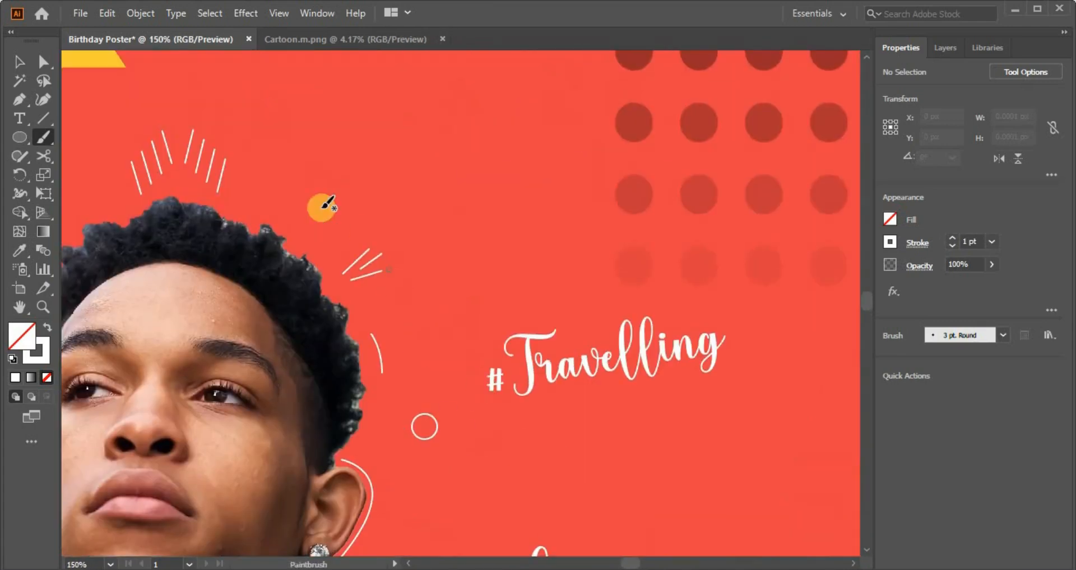
key(ctrl+minus)
key(ctrl+minus)
key(ctrl+minus)
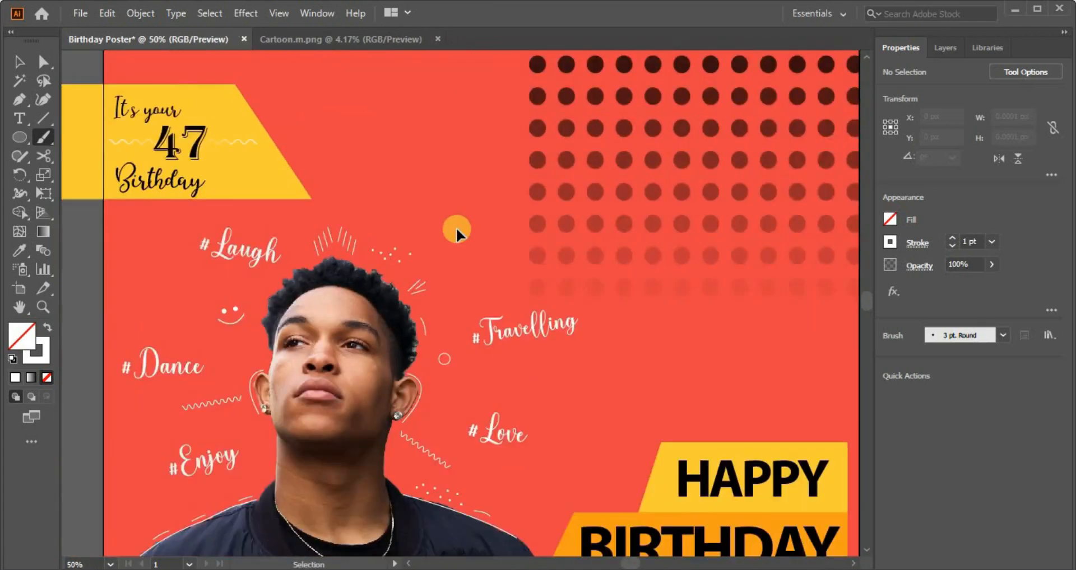
scroll(419, 266, up, 5)
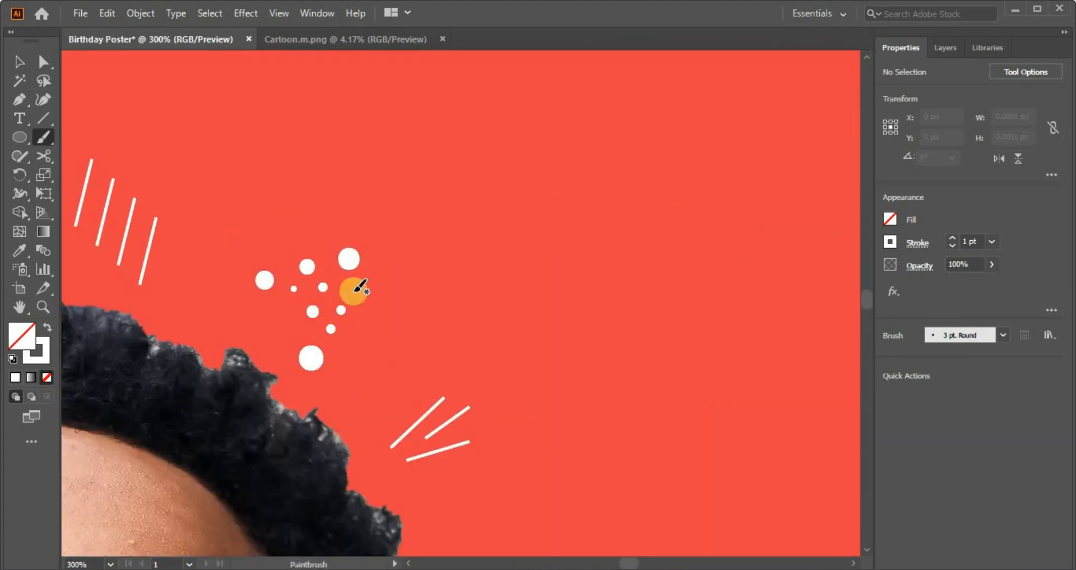
Draw a white outlined star about 25 px wide with the Star tool, below the small circle beside the ear
key(ctrl+minus)
key(ctrl+minus)
key(ctrl+minus)
key(ctrl+minus)
scroll(513, 336, down, 3)
key(ctrl+plus)
key(ctrl+plus)
key(ctrl+plus)
key(ctrl+plus)
drag(535, 317, 327, 334)
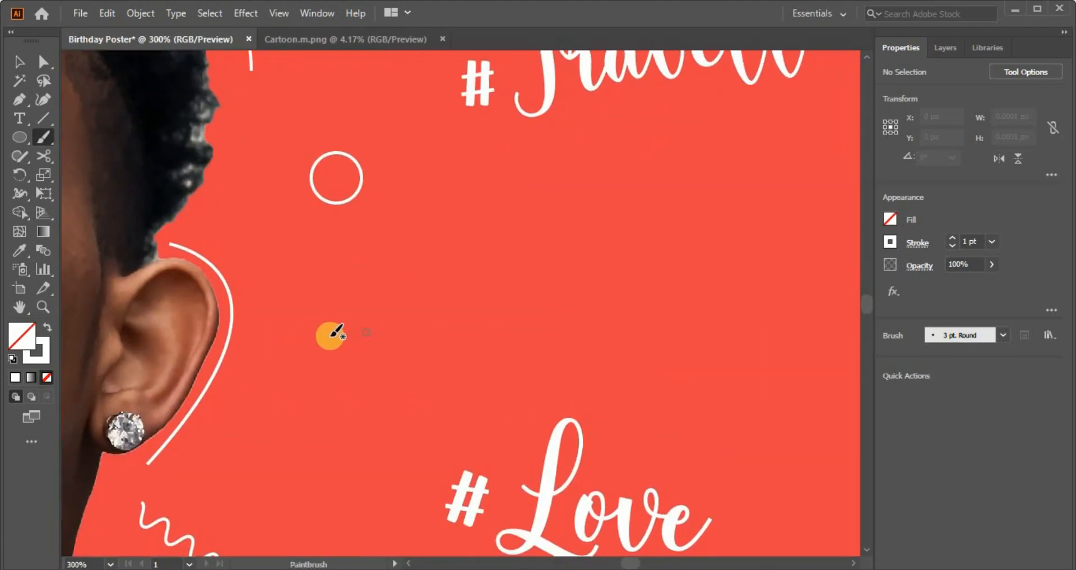
drag(25, 137, 101, 214)
drag(370, 289, 327, 307)
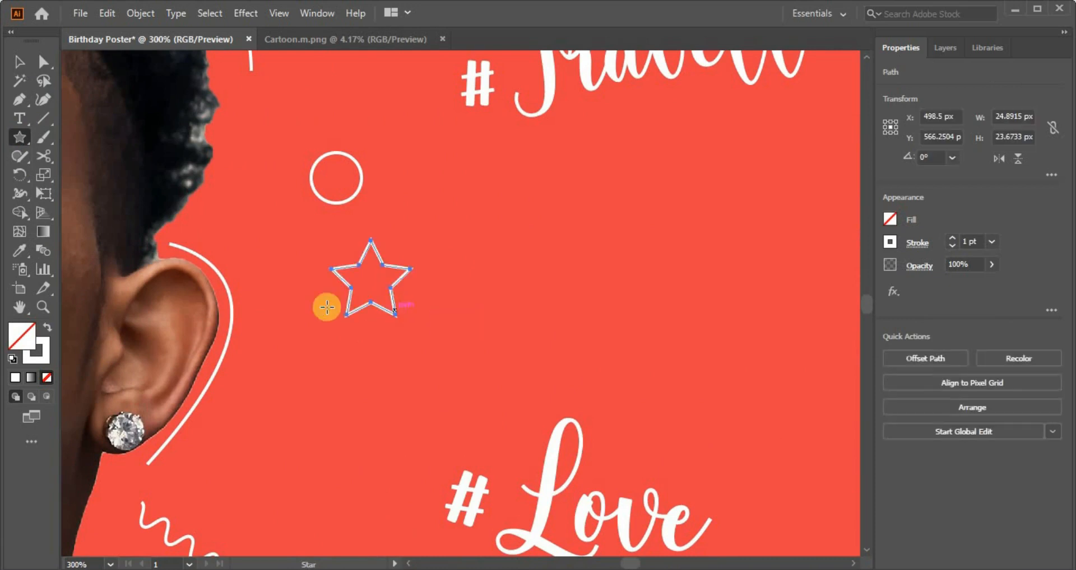
Shrink the white outlined star to about 11 px, tilt it slightly, and duplicate it into a cluster of three
key(v)
drag(411, 316, 380, 278)
drag(374, 320, 424, 317)
drag(424, 317, 421, 268)
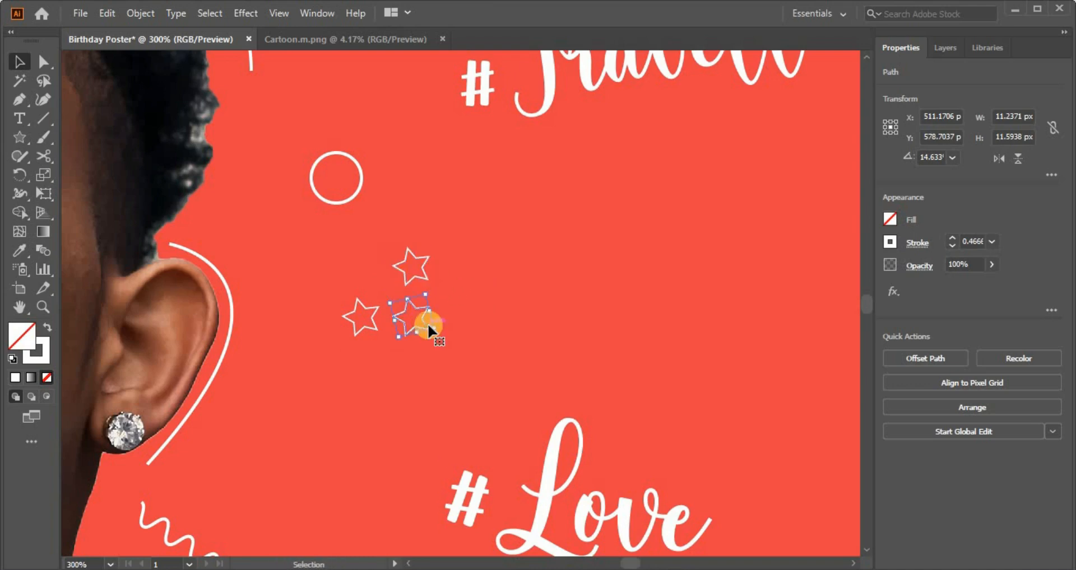
click(463, 291)
key(ctrl+0)
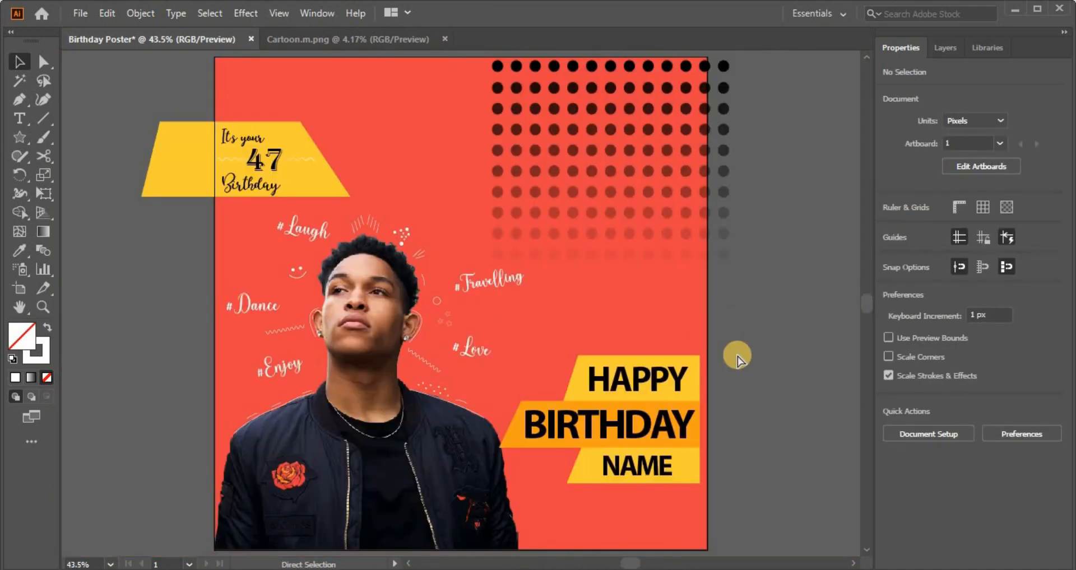
Enlarge the white dot cluster and the parallel lines above the hair, keeping them spaced apart
key(ctrl+equal)
key(ctrl+equal)
key(ctrl+equal)
key(ctrl+equal)
key(ctrl+equal)
key(ctrl+equal)
drag(309, 355, 421, 455)
click(421, 455)
click(448, 398)
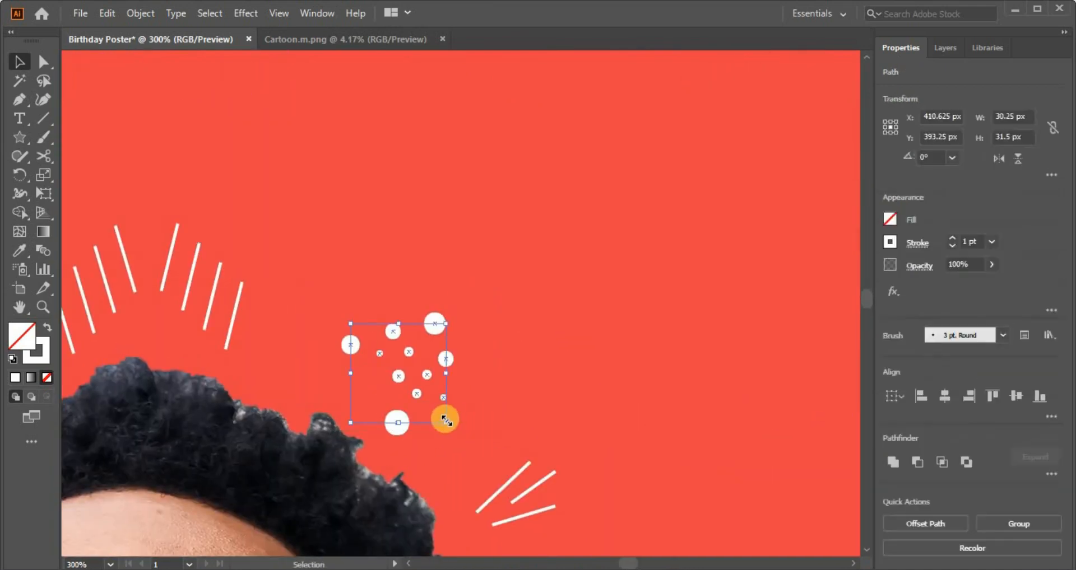
drag(294, 276, 480, 436)
drag(447, 423, 459, 435)
drag(431, 369, 443, 316)
click(336, 269)
drag(205, 311, 579, 374)
drag(361, 240, 646, 424)
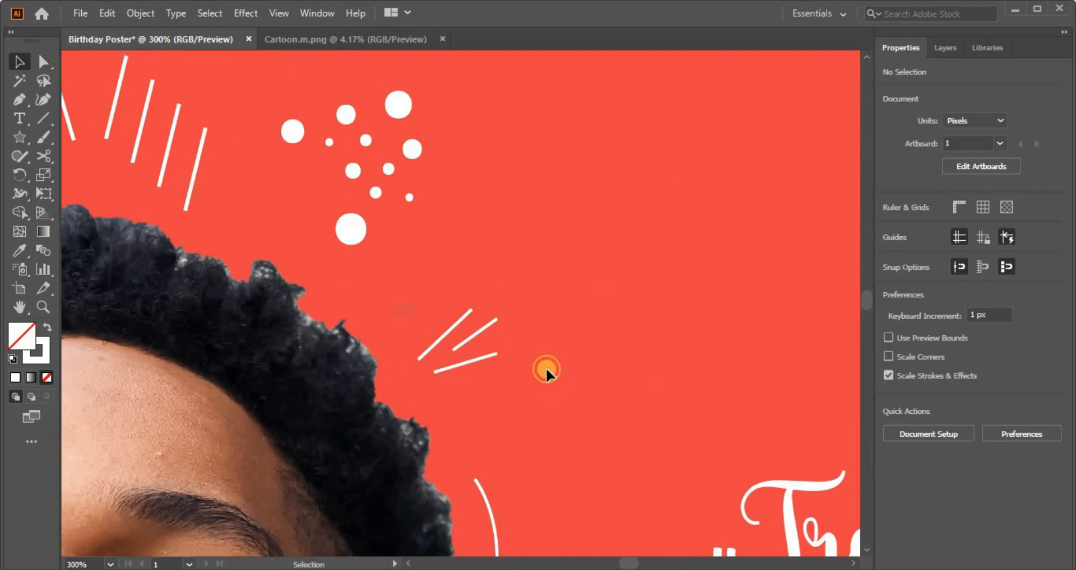
Enlarge the three short strokes beside the hair and adjust the curved line below them
click(485, 330)
drag(592, 415, 542, 218)
drag(396, 256, 498, 369)
drag(450, 363, 488, 365)
drag(743, 527, 686, 328)
drag(608, 268, 527, 73)
key(ctrl+0)
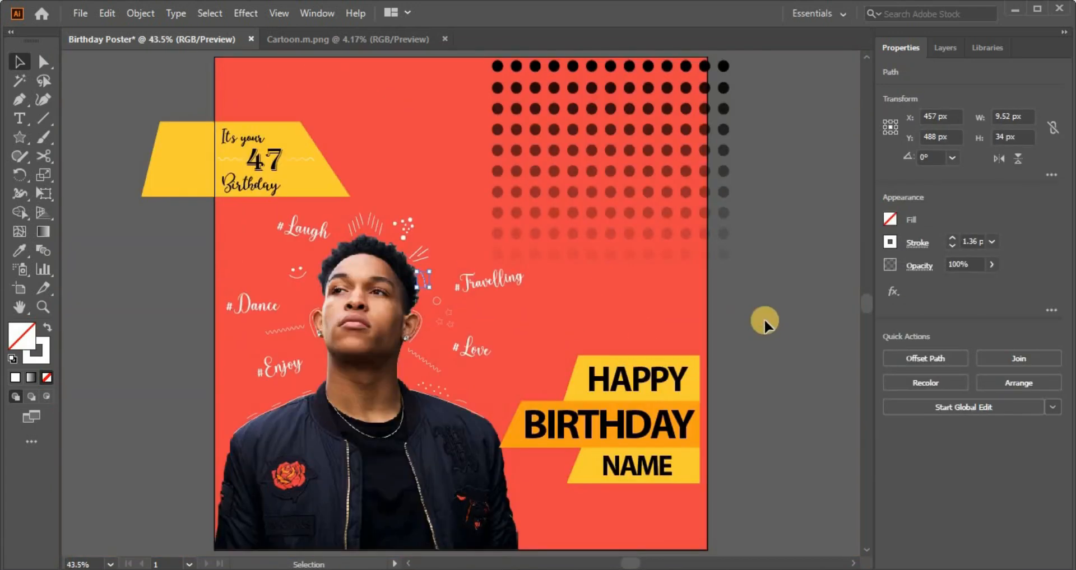
click(765, 325)
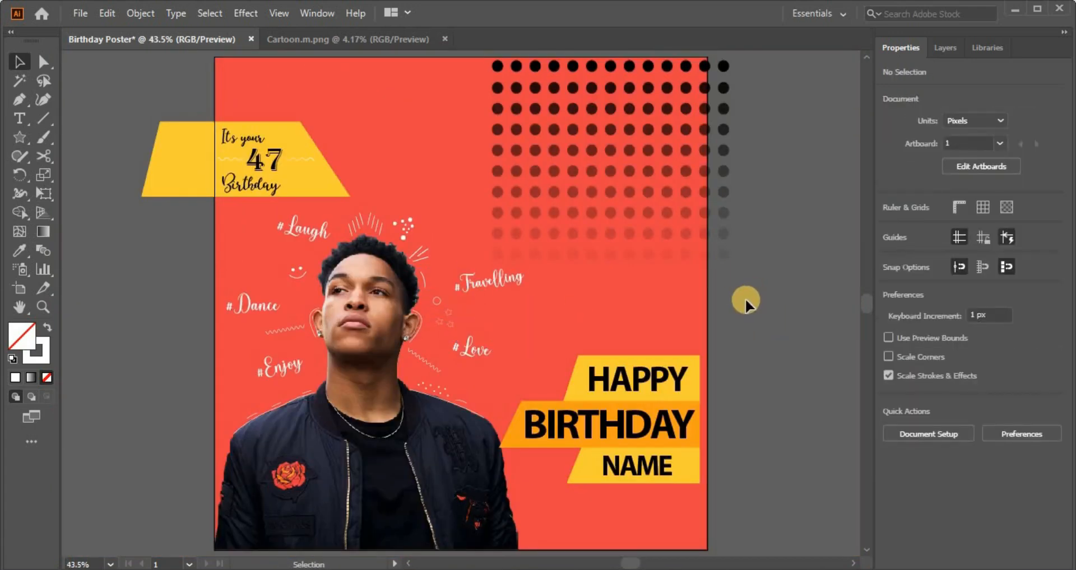
Enlarge the cluster of three small stars beside the ear and increase their stroke weight
key(ctrl+plus)
key(ctrl+plus)
key(ctrl+plus)
key(ctrl+plus)
key(ctrl+plus)
key(ctrl+plus)
drag(316, 340, 417, 465)
click(952, 238)
click(816, 286)
drag(403, 110, 534, 394)
drag(426, 226, 432, 246)
key(ctrl+0)
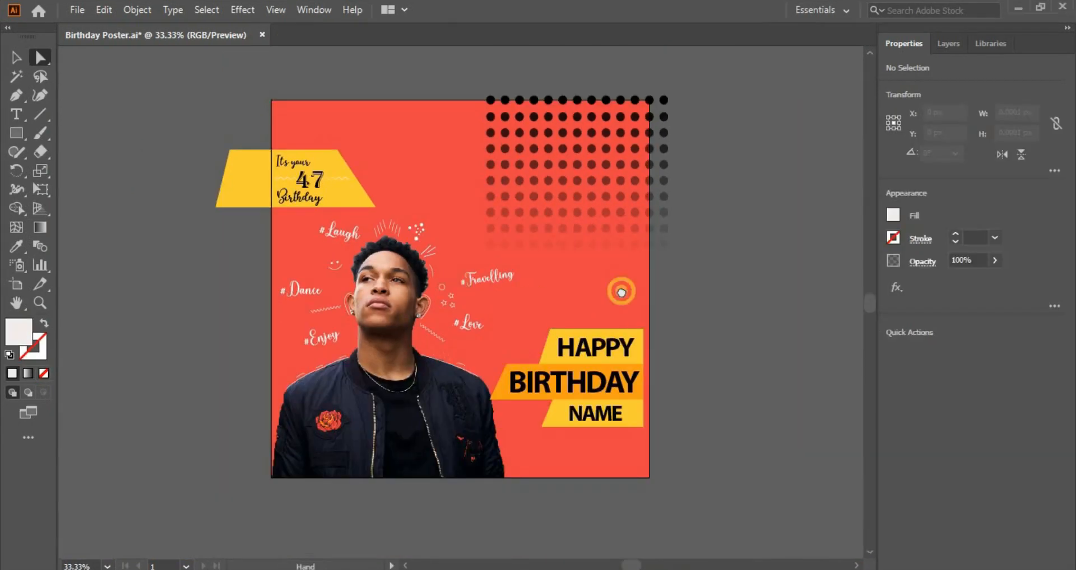
Start an empty text object in Bing Bam Boum, 100 pt, above the HAPPY banner
key(ctrl+plus)
key(ctrl+plus)
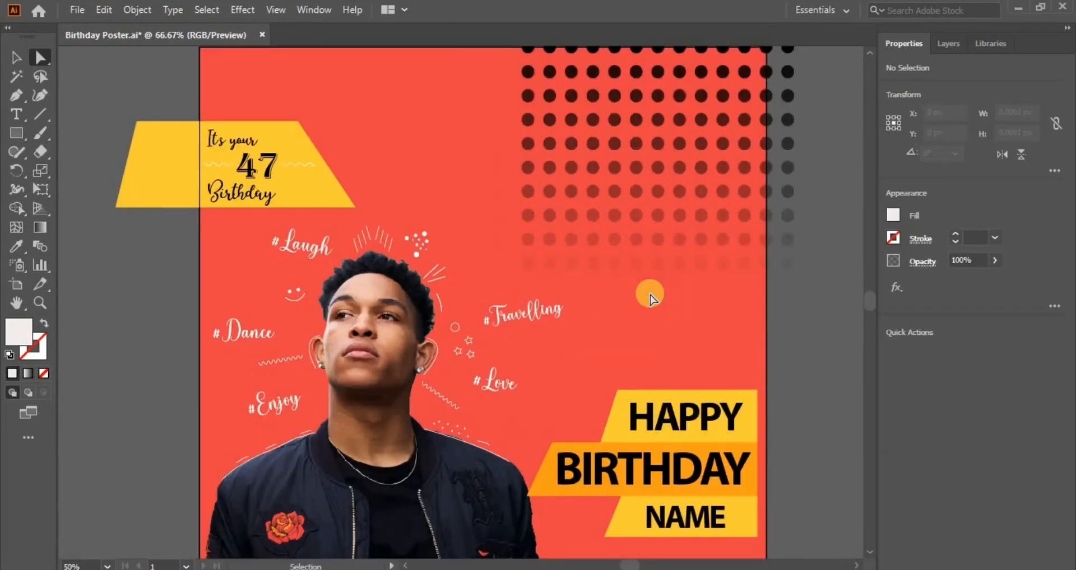
key(ctrl+minus)
key(t)
click(585, 327)
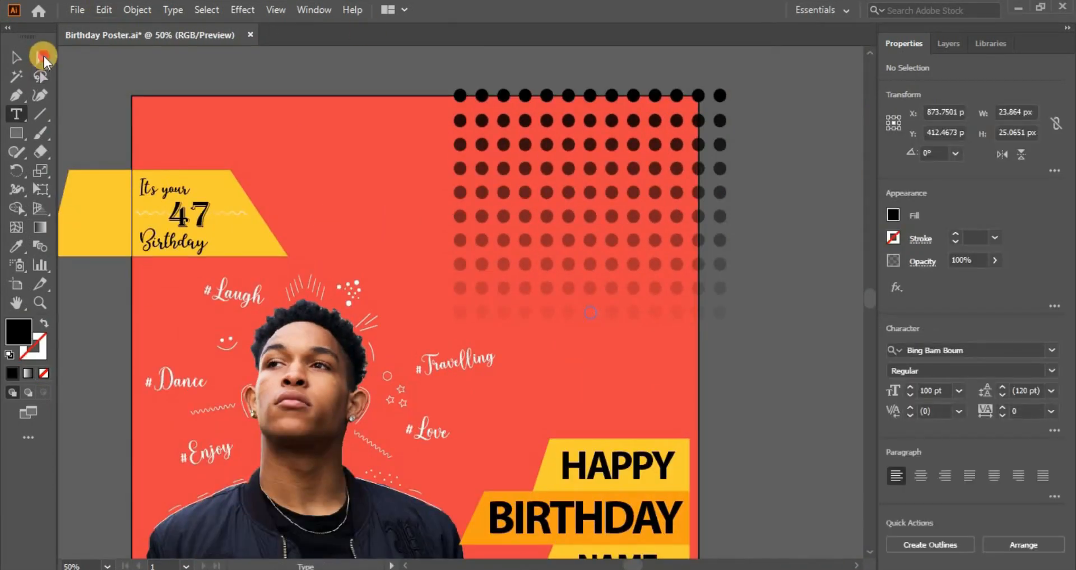
click(567, 353)
key(BackSpace)
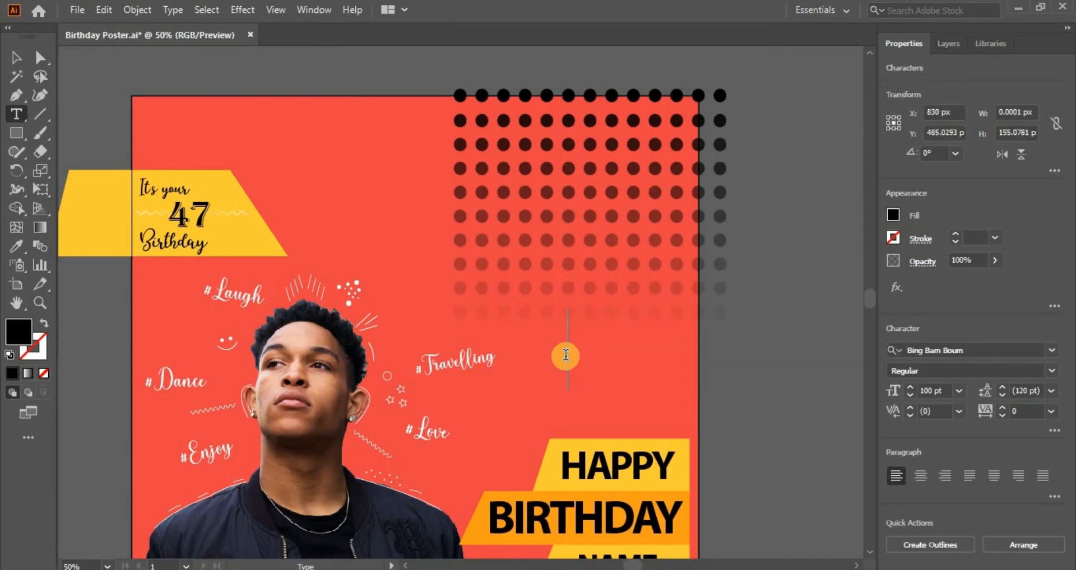
Try the wording "YOUR CAPTION" in the new text object, and clear it
text(M)
text(Y)
key(BackSpace)
key(BackSpace)
text(YOUR)
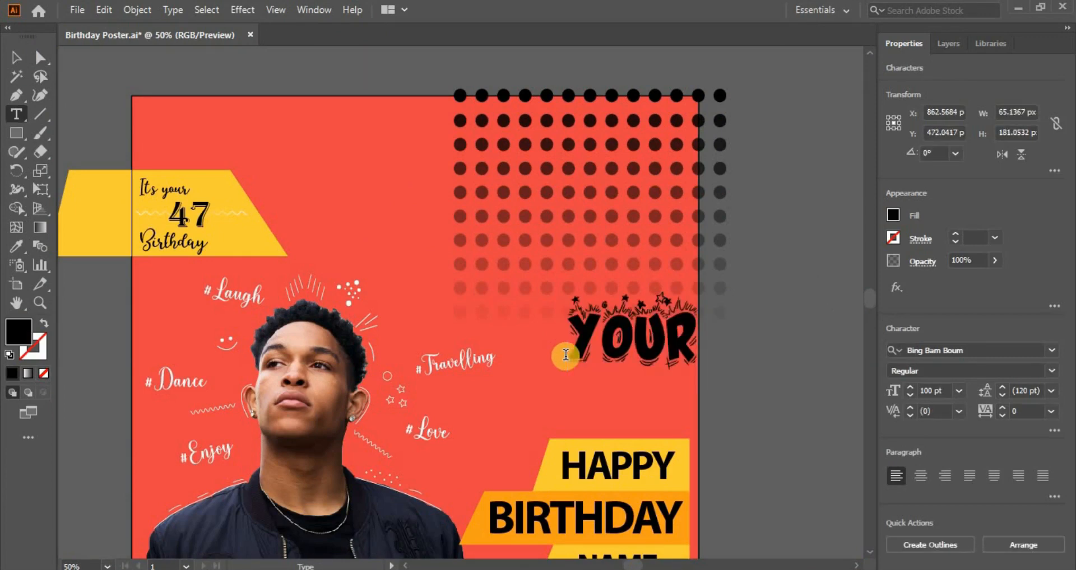
text( CAP)
key(BackSpace)
text(APTION)
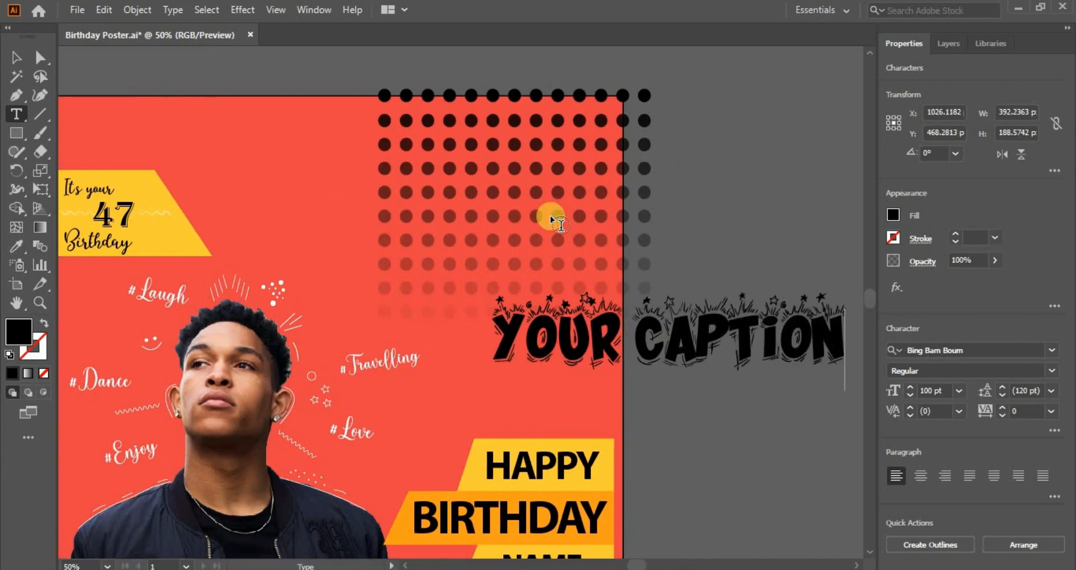
key(BackSpace)
key(BackSpace)
key(BackSpace)
key(BackSpace)
key(BackSpace)
key(BackSpace)
key(BackSpace)
key(BackSpace)
key(BackSpace)
key(BackSpace)
key(BackSpace)
key(BackSpace)
Enter "TAGLINE" in the empty text object and select the finished text as an object
text(TAGLOIN)
key(BackSpace)
key(BackSpace)
key(BackSpace)
text(INE)
click(41, 58)
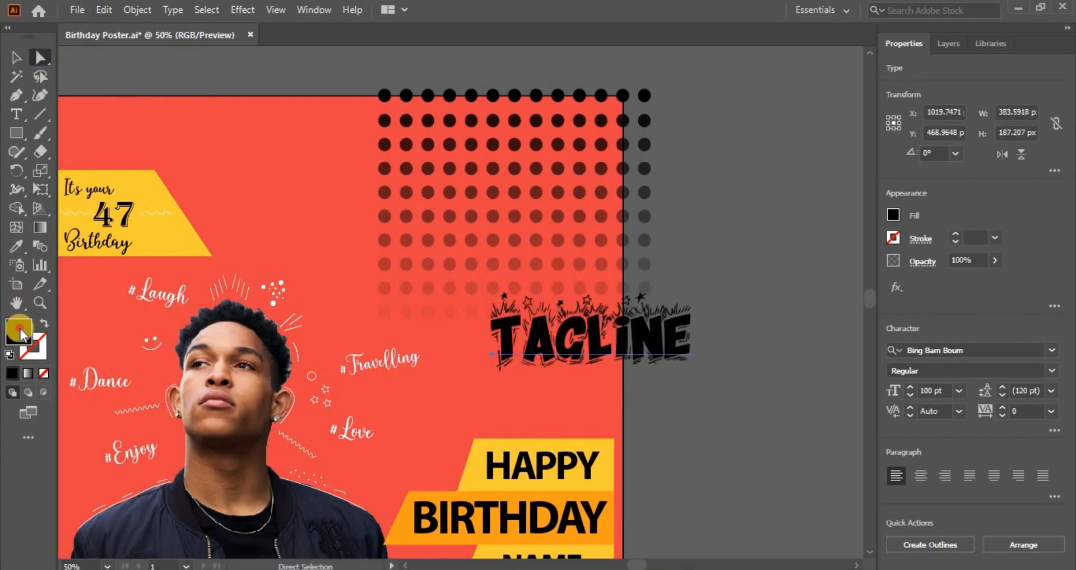
Fill the "TAGLINE" text with white and move it down close to the HAPPY banner
double_click(18, 332)
click(336, 176)
click(704, 192)
drag(635, 351, 629, 392)
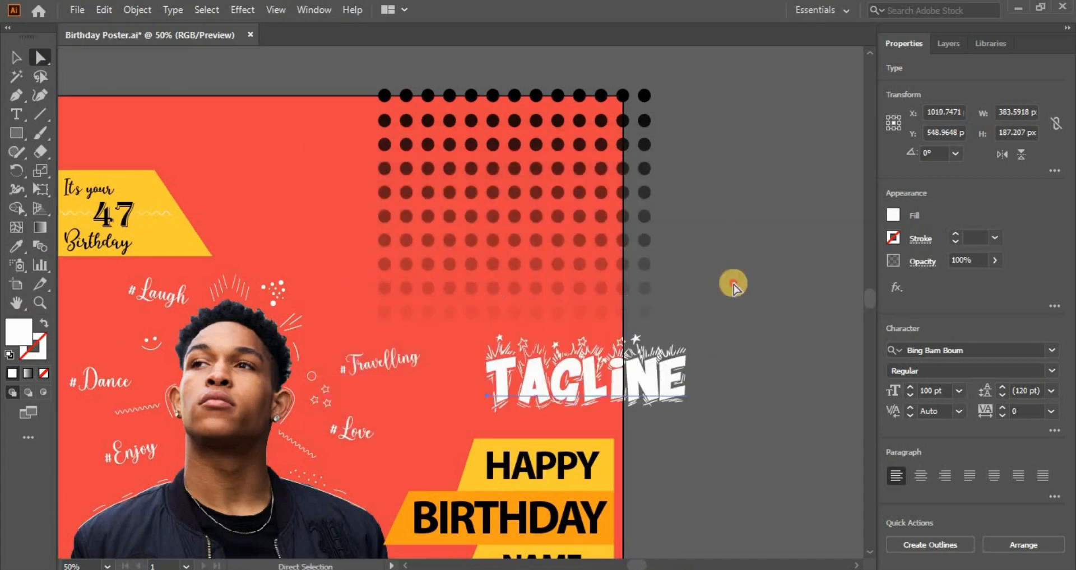
Delete the four leftmost columns of the black dot grid
click(734, 285)
drag(462, 331, 462, 331)
key(Delete)
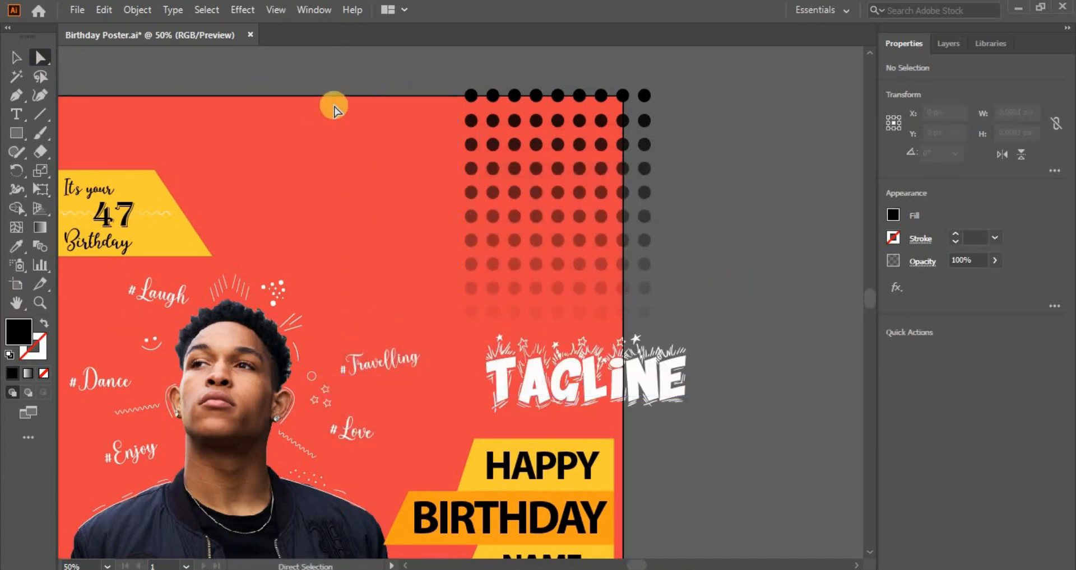
Move the "TAGLINE" text to the top of the poster, between the "47" banner and the dot grid
drag(563, 392, 310, 168)
click(727, 226)
key(ctrl+0)
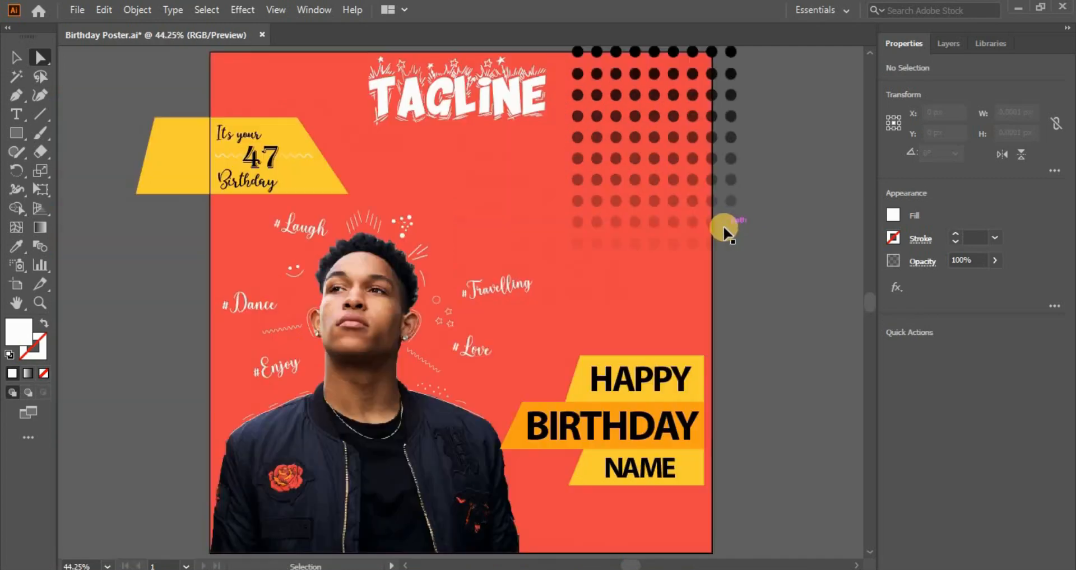
Move the dot grid inside the poster's right edge and raise it so its top rows extend above the artboard
drag(723, 225, 645, 304)
key(v)
click(614, 239)
drag(605, 247, 568, 230)
key(shift+Up)
key(shift+Up)
key(shift+Up)
key(shift+Up)
key(shift+Up)
key(shift+Up)
key(shift+Down)
key(shift+Up)
key(shift+Up)
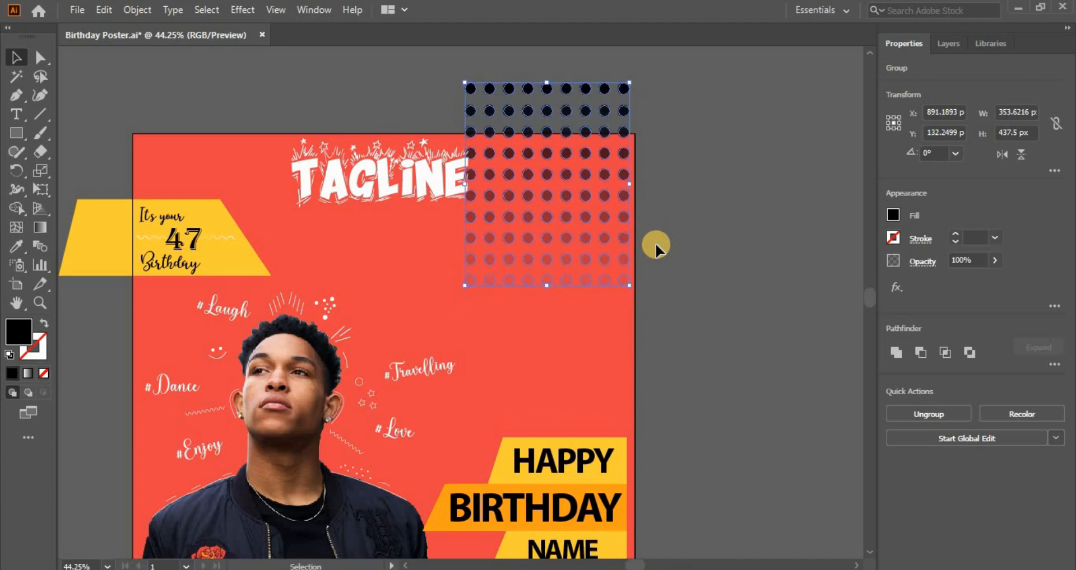
Set the dot grid's opacity to 90%
click(956, 295)
click(888, 259)
text(90)
click(711, 270)
Increase the font size of the "TAGLINE" text and place it at the poster's top, clear of the dot grid
drag(447, 170, 469, 212)
click(911, 387)
click(911, 387)
click(727, 239)
drag(601, 367, 679, 286)
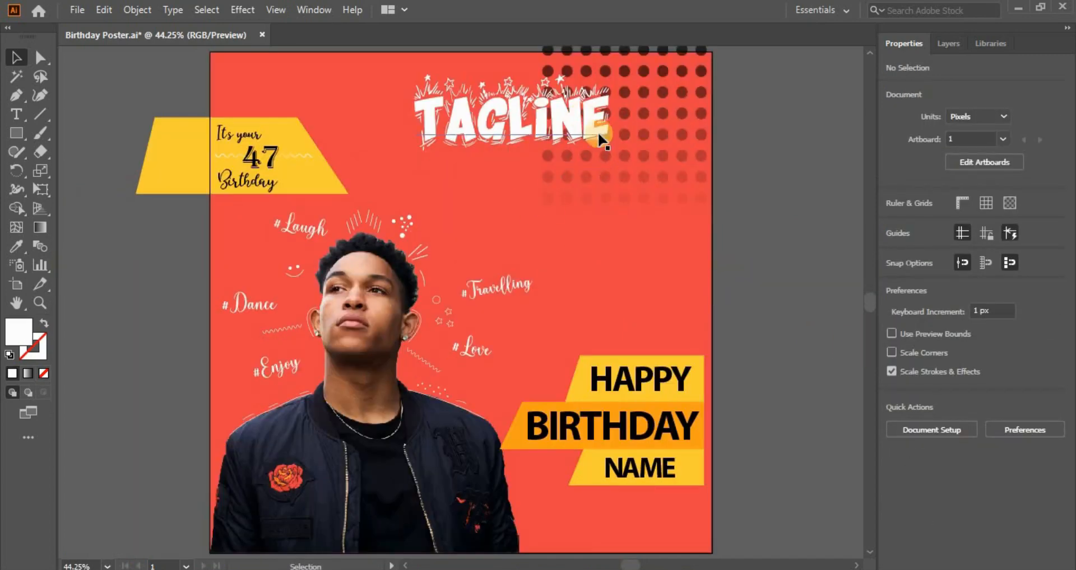
drag(604, 150, 505, 132)
scroll(714, 174, up, 2)
click(779, 273)
Move the dot grid down behind the HAPPY BIRTHDAY NAME banners, at the poster's lower right corner
click(642, 181)
drag(650, 493, 646, 508)
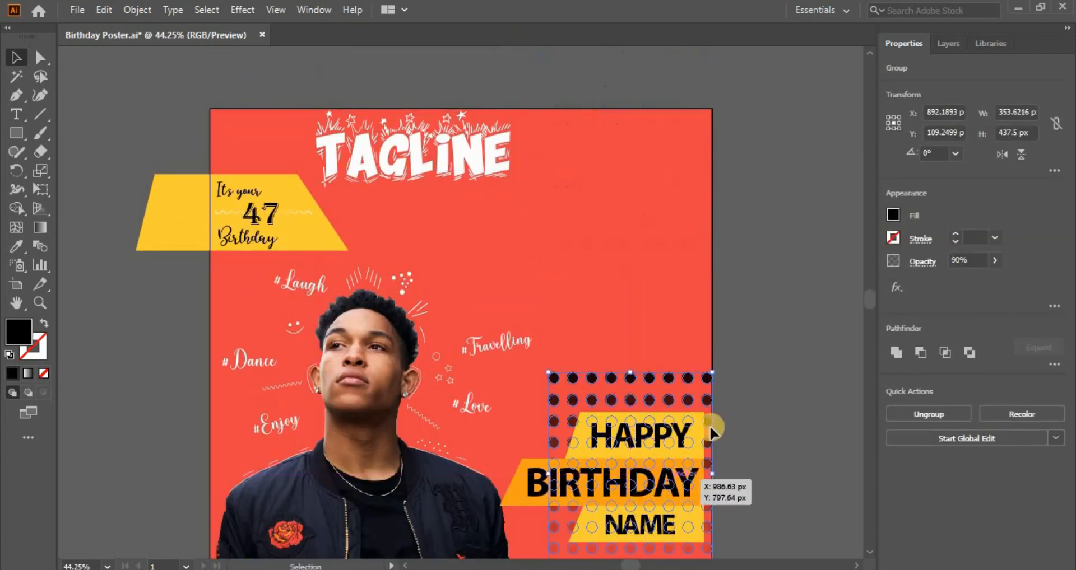
scroll(710, 423, down, 4)
drag(629, 379, 626, 409)
Reflect the dot grid across the horizontal axis
right_click(628, 399)
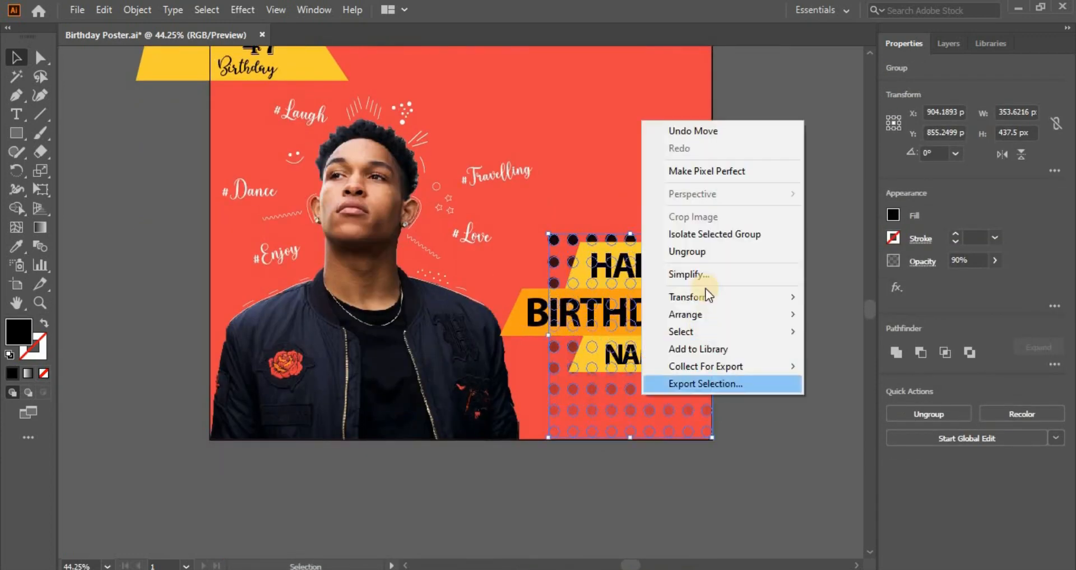
mouse_move(712, 294)
click(863, 353)
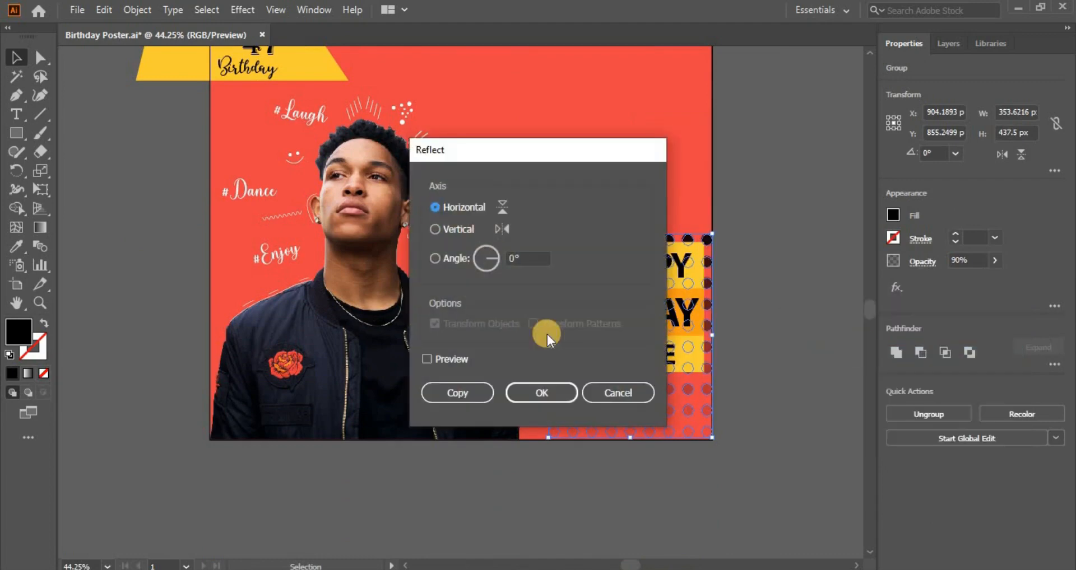
key(Return)
scroll(665, 286, up, 2)
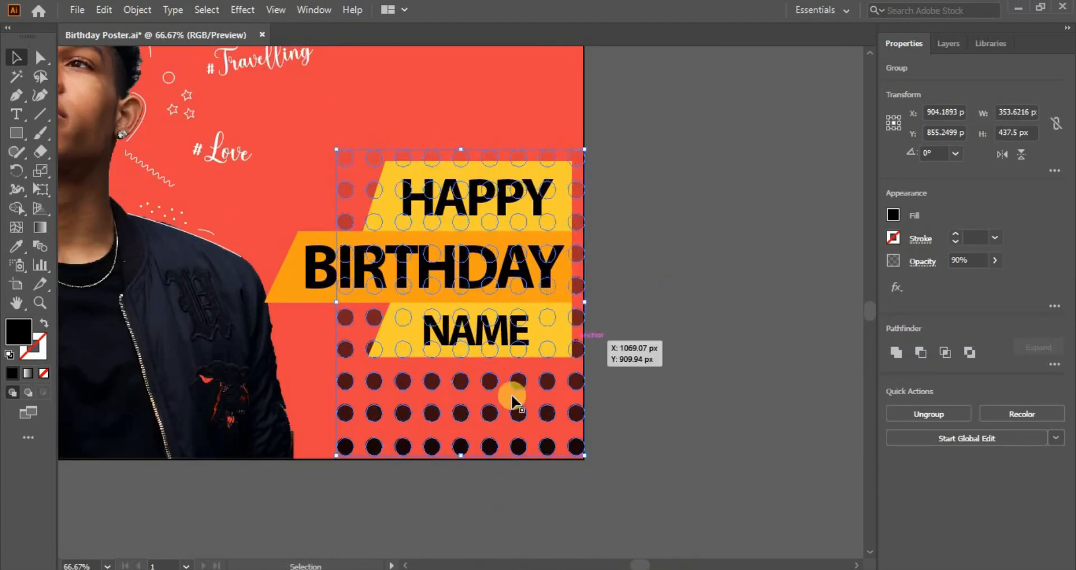
Nudge the reflected dot grid 5 px down and 8 px left
key(Down)
key(Down)
key(Down)
key(Down)
key(Down)
key(Left)
key(Left)
key(Left)
key(Left)
key(Left)
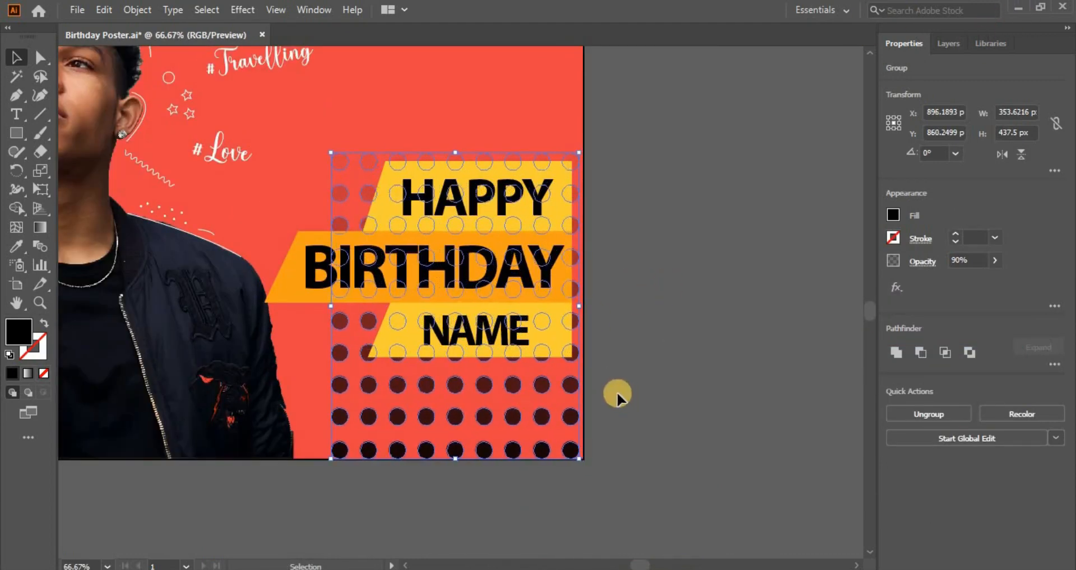
click(622, 396)
Nudge the dot grid down until it extends past the poster's lower edge, and slightly left from the right edge
click(485, 451)
key(shift+Down)
key(shift+Down)
key(shift+Down)
key(shift+Down)
key(shift+Down)
key(shift+Down)
key(shift+Down)
key(shift+Down)
key(shift+Down)
key(shift+Down)
key(shift+Down)
key(shift+Down)
key(shift+Down)
key(shift+Down)
key(shift+Down)
key(shift+Down)
key(shift+Down)
key(shift+Down)
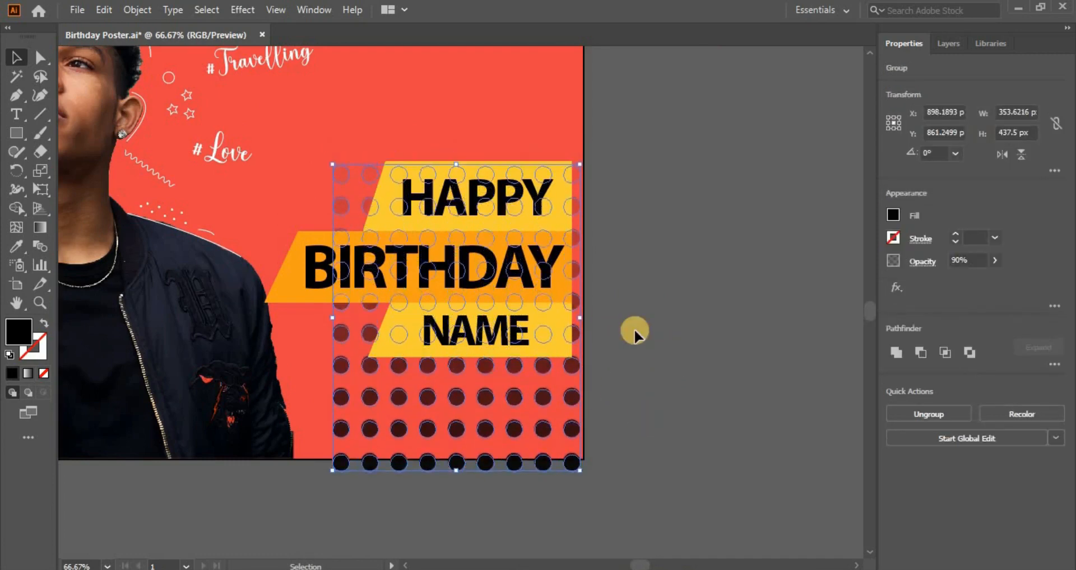
key(Left)
key(Left)
key(Left)
key(Left)
key(Left)
key(Left)
key(Left)
key(Left)
key(Left)
key(Left)
key(Left)
key(Left)
key(Left)
key(Left)
key(Left)
key(Left)
key(Left)
key(Left)
key(Left)
key(Left)
key(Right)
key(Right)
key(Right)
key(Right)
key(Right)
key(Right)
key(Right)
key(Right)
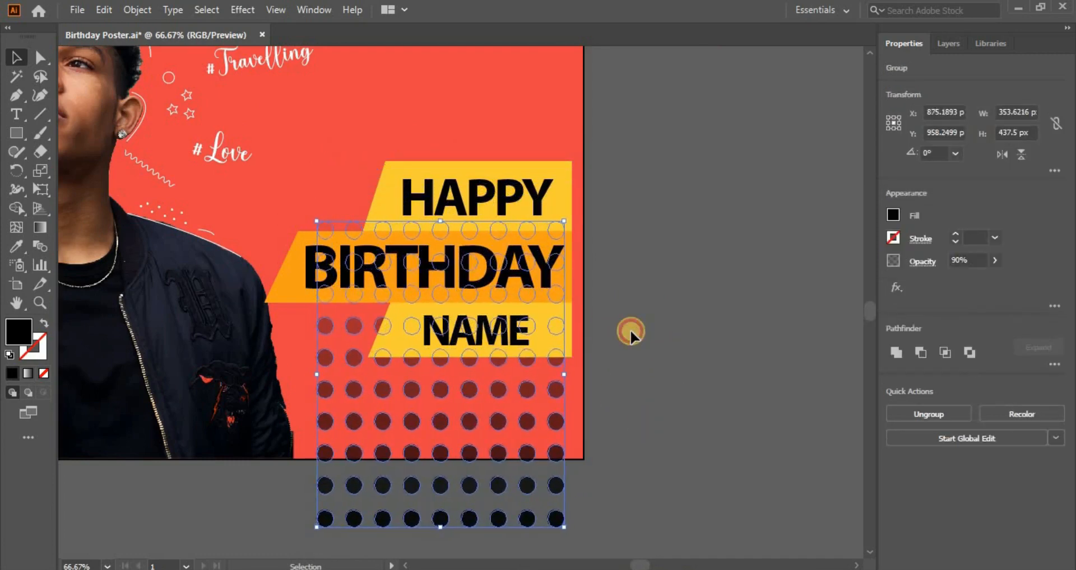
Nudge the dot grid back up so that only its last row hangs below the poster's lower edge
click(631, 330)
click(556, 391)
key(shift+Up)
key(shift+Up)
key(shift+Up)
key(shift+Up)
key(shift+Up)
key(shift+Up)
key(shift+Up)
key(shift+Up)
key(Left)
key(Left)
key(Left)
key(Left)
key(Left)
key(Left)
key(Left)
key(Left)
key(Left)
key(Left)
key(Left)
key(Left)
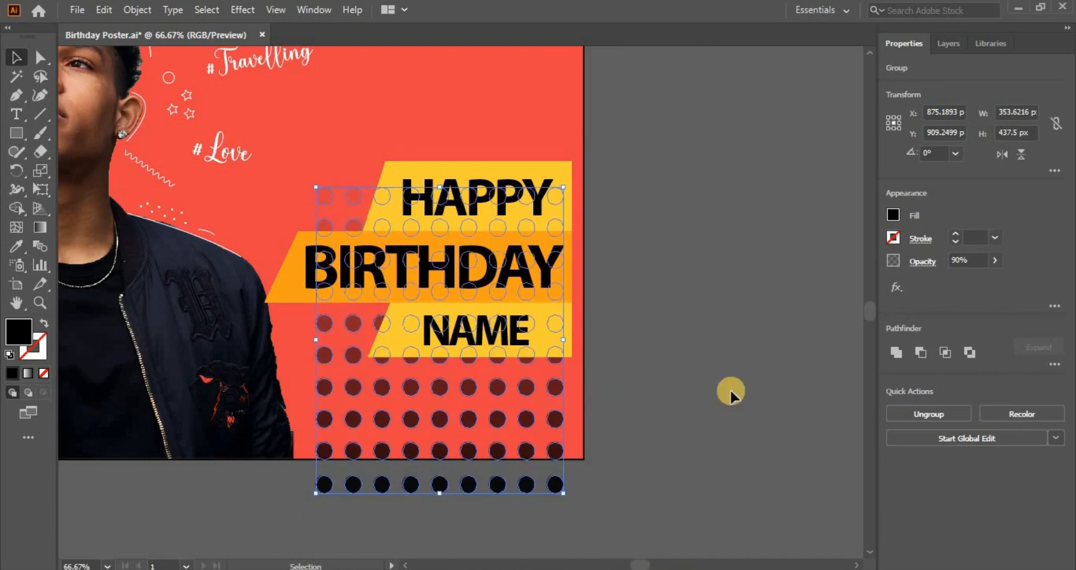
click(638, 295)
scroll(596, 221, down, 1)
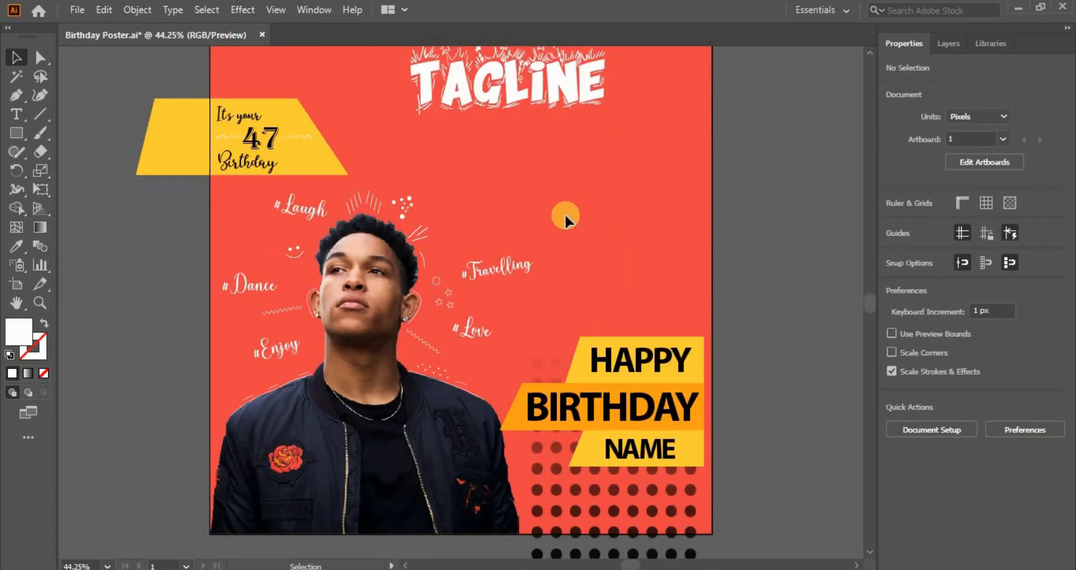
Draw a circle about 226 px wide centred on the poster's right edge and fill it with the birthday banner's yellow
key(l)
mouse_move(627, 148)
mouse_down()
mouse_move(696, 218)
mouse_move(749, 186)
mouse_move(763, 234)
mouse_up()
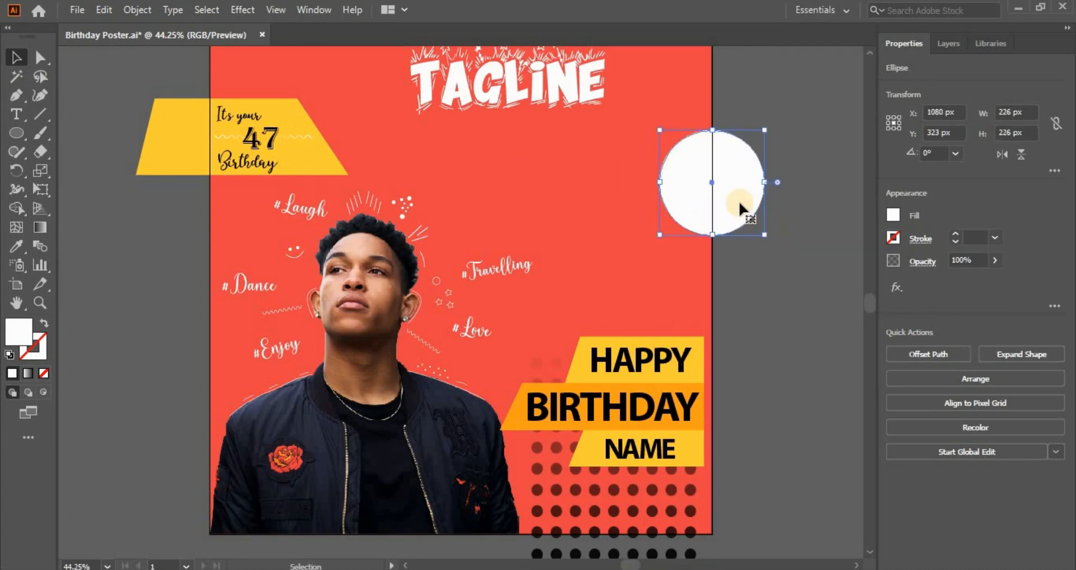
click(16, 245)
click(179, 150)
ctrl+click(255, 79)
click(800, 334)
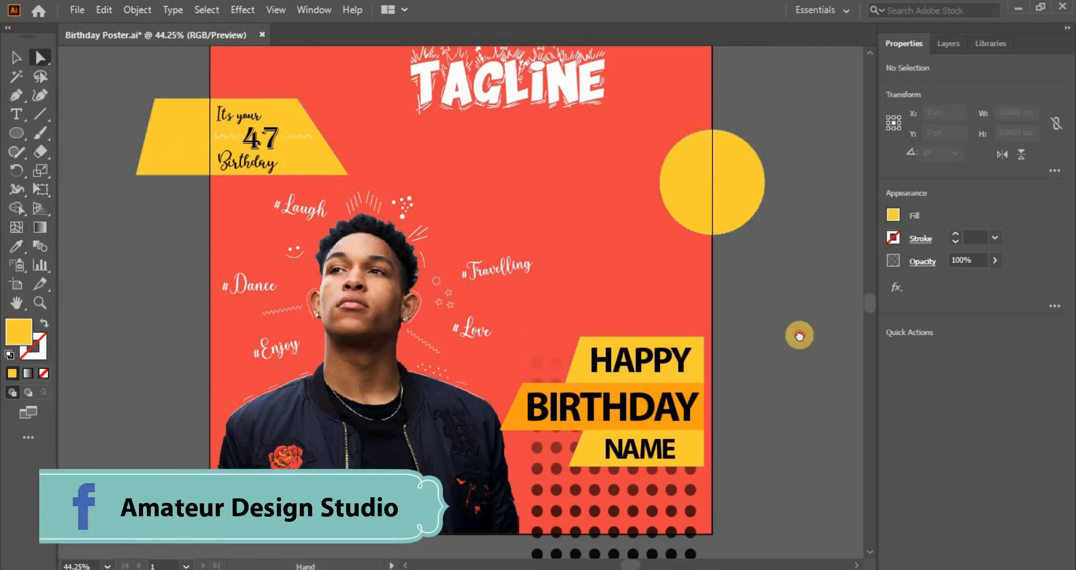
Duplicate the yellow circle directly below the original and shrink the copy to about 76 px
drag(782, 266, 759, 318)
click(704, 252)
drag(704, 252, 712, 361)
drag(740, 400, 710, 364)
click(728, 338)
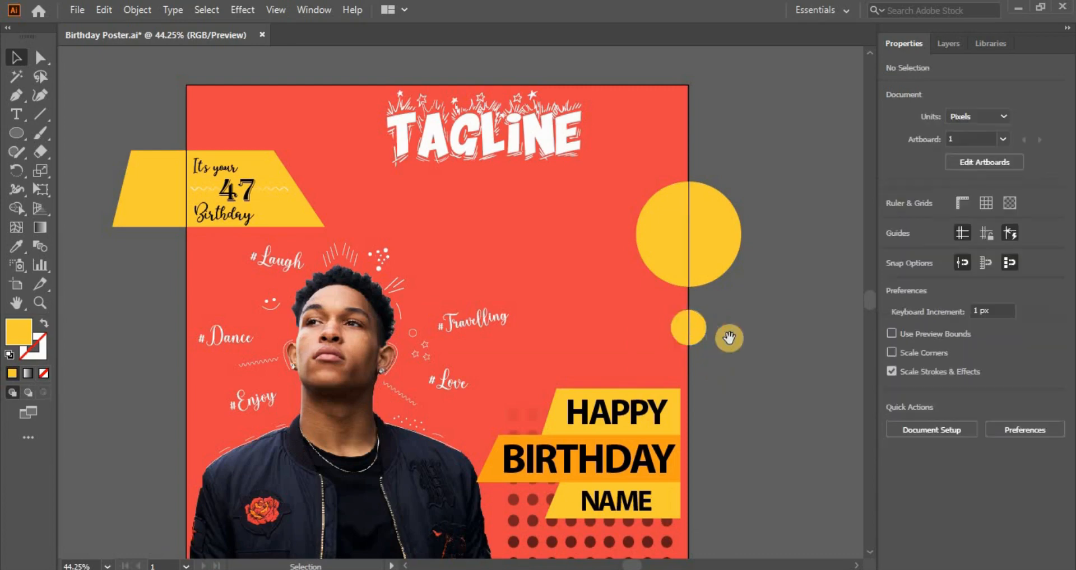
Set the opacity of both yellow circles to 60%
scroll(717, 280, up, 3)
drag(699, 212, 508, 335)
key(ctrl+=)
key(ctrl+=)
scroll(563, 411, down, 4)
click(564, 412)
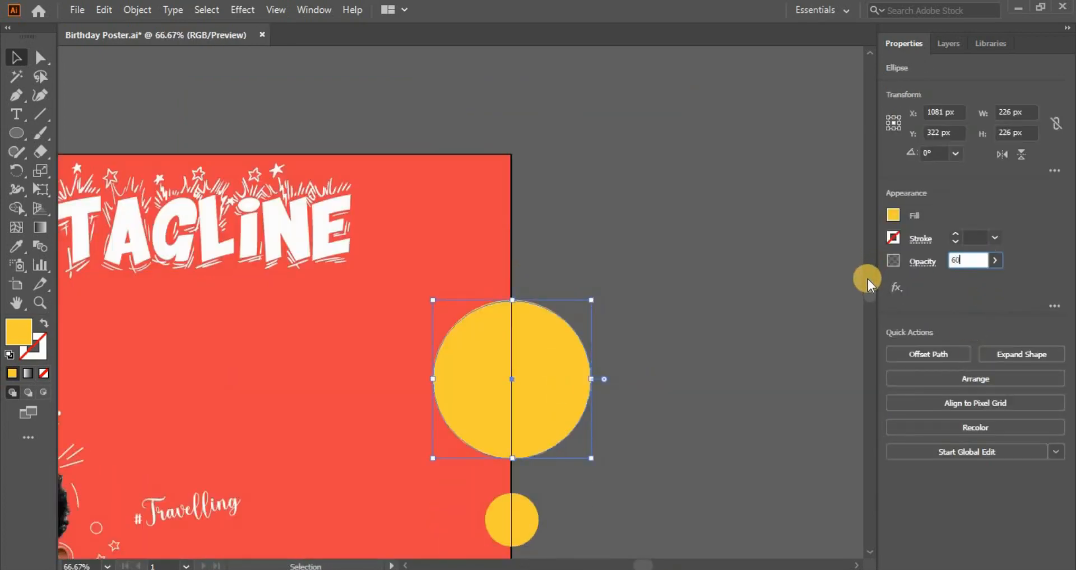
key(Return)
text(60)
key(Return)
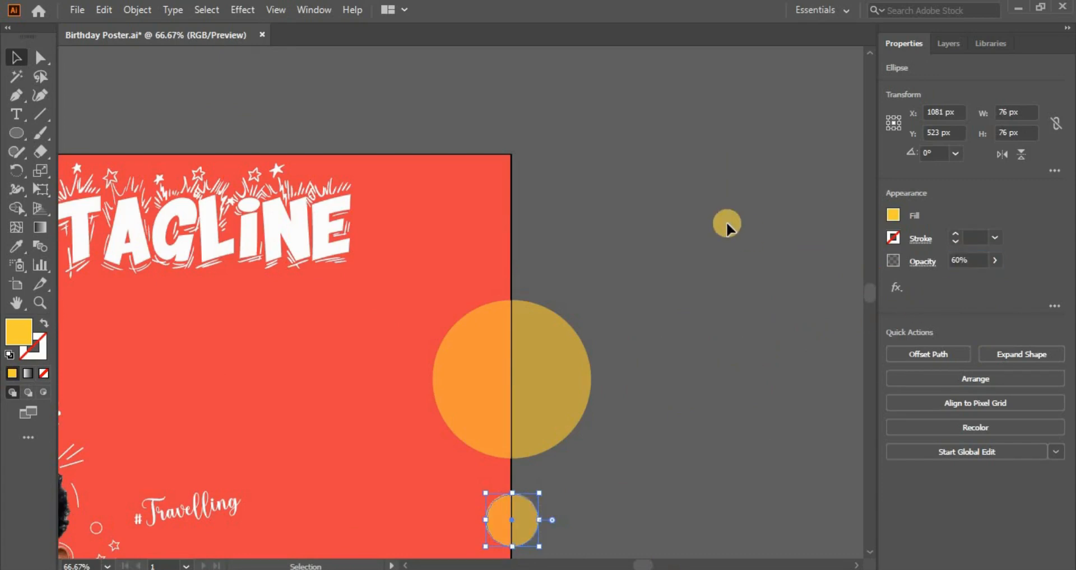
Place the Layer balloon image from the Desktop at about 152 by 153 px, between the portrait and the yellow circles
drag(572, 238, 572, 258)
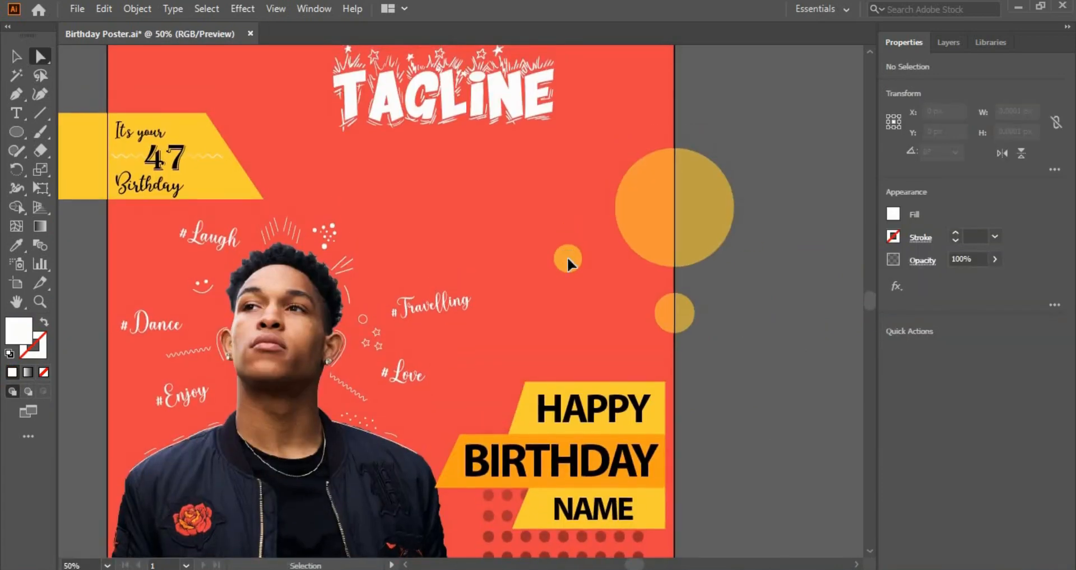
key(ctrl+shift+p)
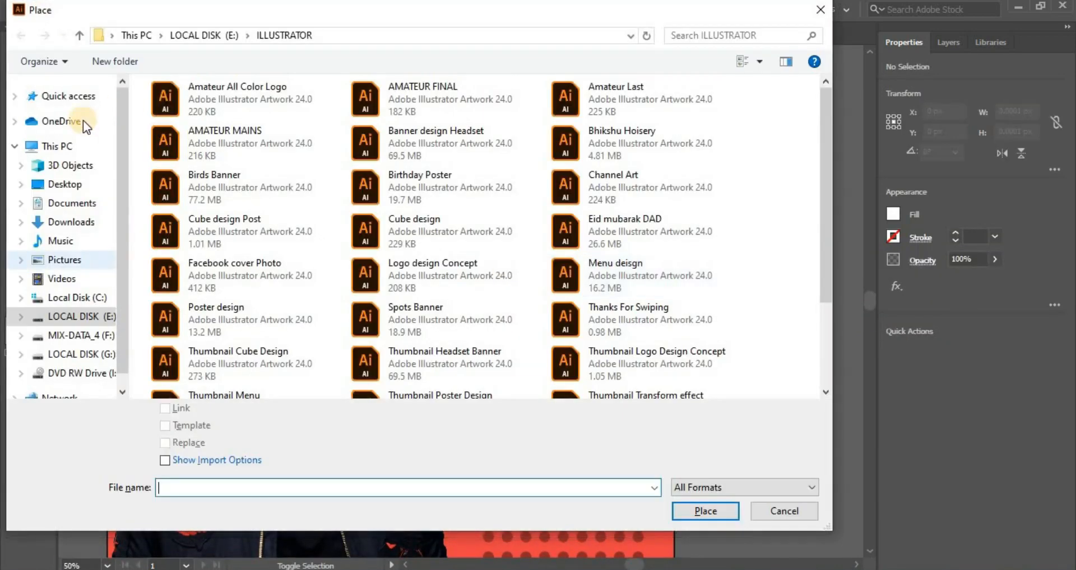
click(67, 149)
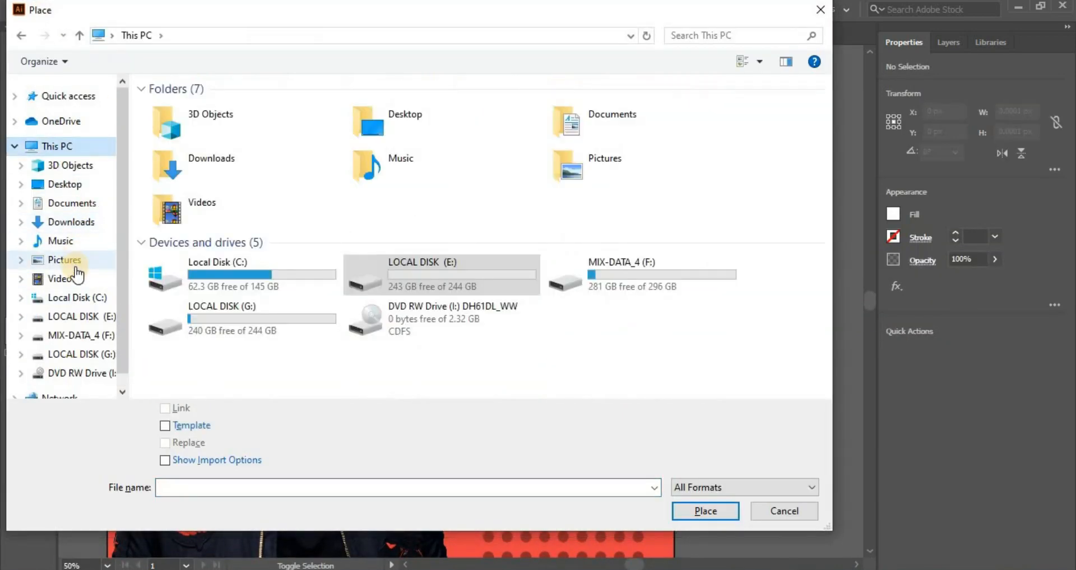
click(64, 183)
click(627, 213)
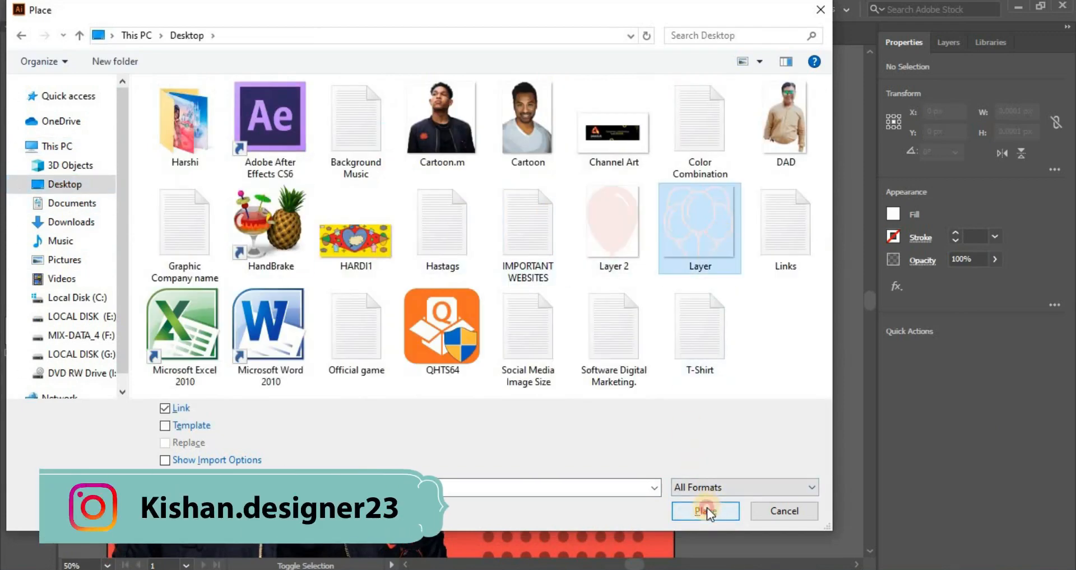
click(707, 508)
drag(549, 285, 556, 289)
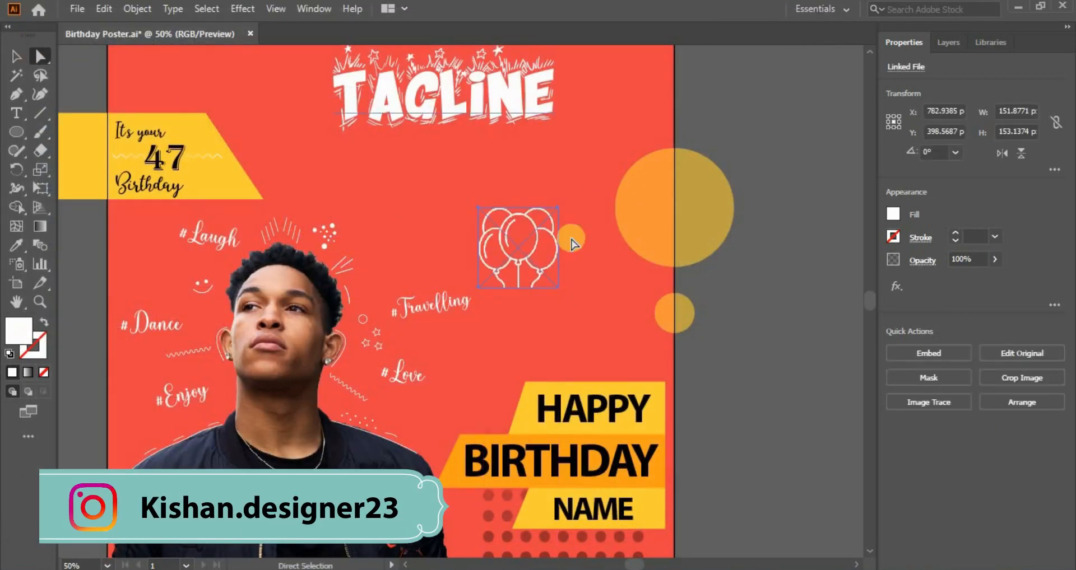
drag(573, 233, 581, 224)
Shift the TAGLINE text down toward the large circle and move the balloons into the poster's upper right corner
click(761, 330)
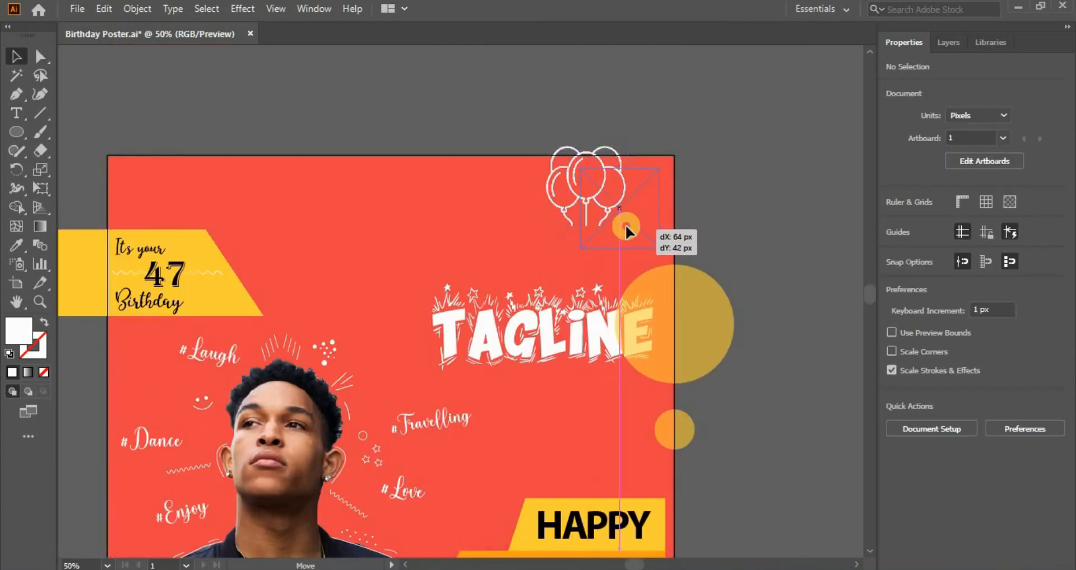
drag(626, 230, 624, 220)
drag(663, 157, 665, 154)
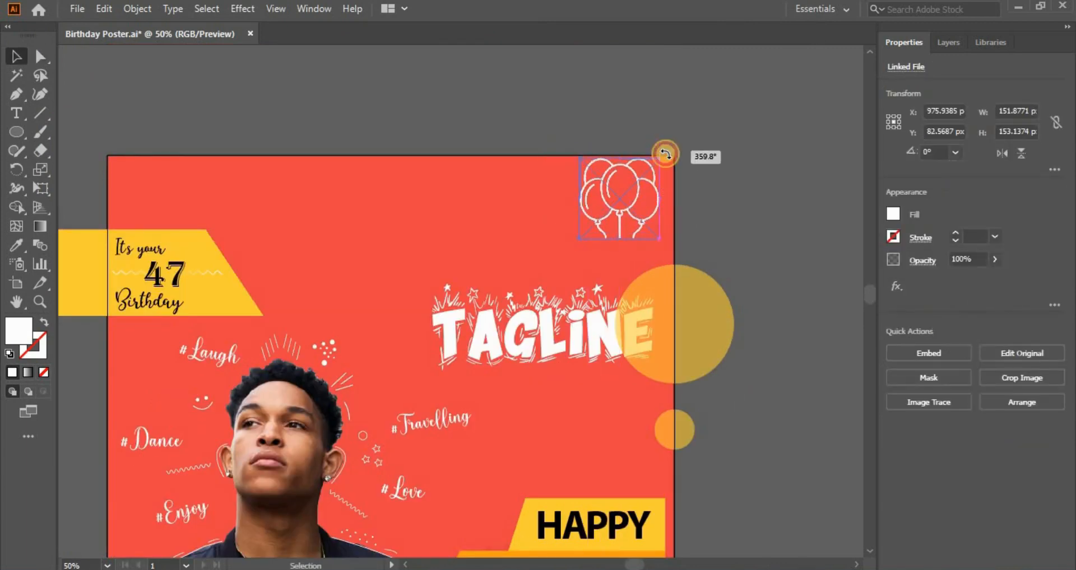
click(691, 205)
Place the Ribbon bunting image from the Desktop and line up three copies across the poster's upper left edge
key(ctrl+shift+p)
click(672, 357)
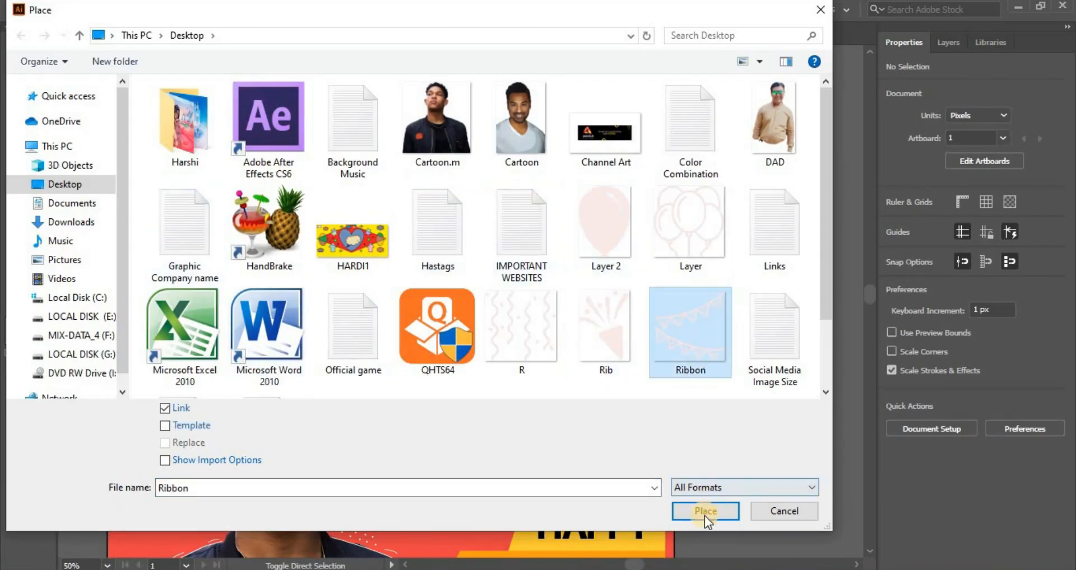
click(705, 512)
drag(281, 153, 383, 181)
click(394, 121)
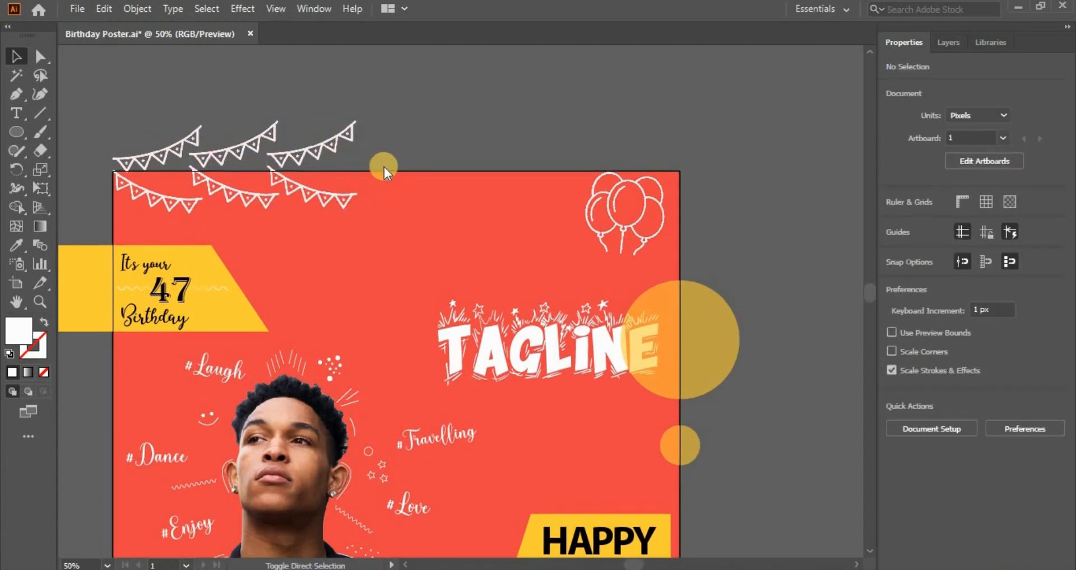
Place the R streamers image from the Desktop with a second copy, on the poster's upper edge beside the bunting
key(ctrl+shift+p)
click(508, 325)
click(702, 511)
drag(498, 246, 473, 195)
Nudge the second streamers copy sideways so it sits next to the first one
key(Left)
key(Left)
key(Left)
key(Left)
key(Left)
key(Left)
key(Left)
key(Left)
key(Left)
key(Left)
key(Left)
key(Left)
key(Left)
key(Left)
key(Left)
key(Left)
key(Left)
key(Left)
key(Left)
key(Left)
key(Left)
key(Left)
key(Left)
key(Left)
key(Left)
key(Right)
key(Right)
key(Right)
key(Right)
key(Right)
key(Right)
key(Right)
key(Right)
key(Right)
key(Right)
key(Right)
key(Right)
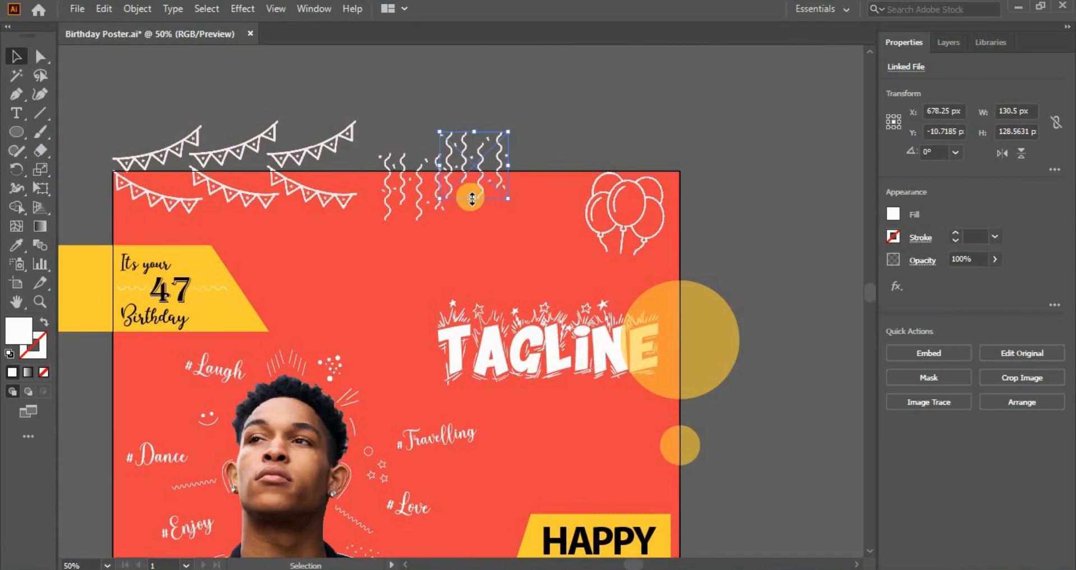
key(Return)
key(Escape)
Move the balloons left next to the streamers, clearing the poster's upper right corner
click(626, 223)
drag(567, 219, 567, 219)
click(609, 151)
Place the Rib party popper image from the Desktop in the poster's upper right corner, beside the balloons
key(ctrl+shift+p)
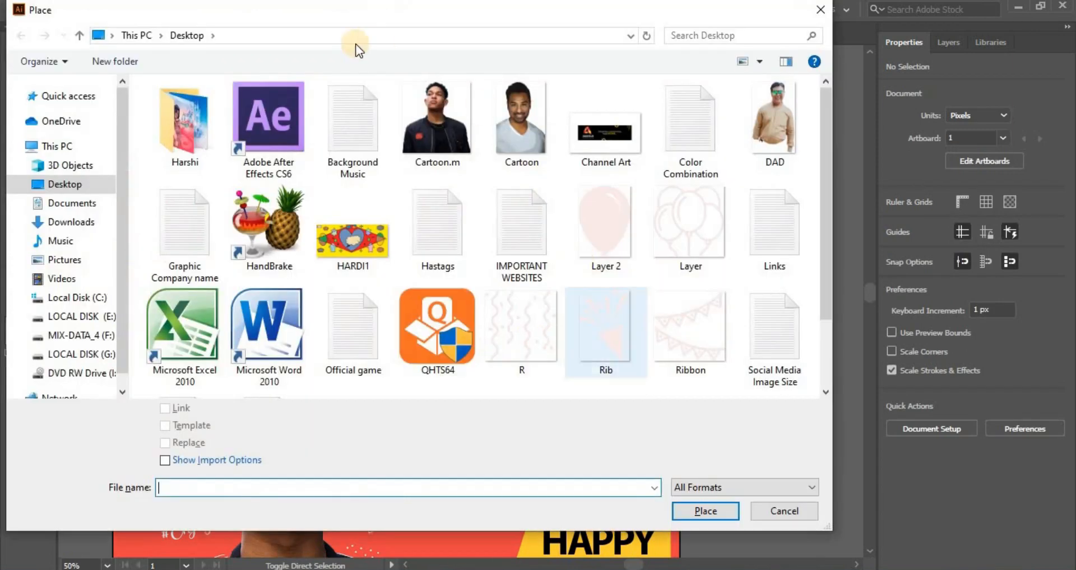
click(594, 336)
click(723, 511)
click(609, 183)
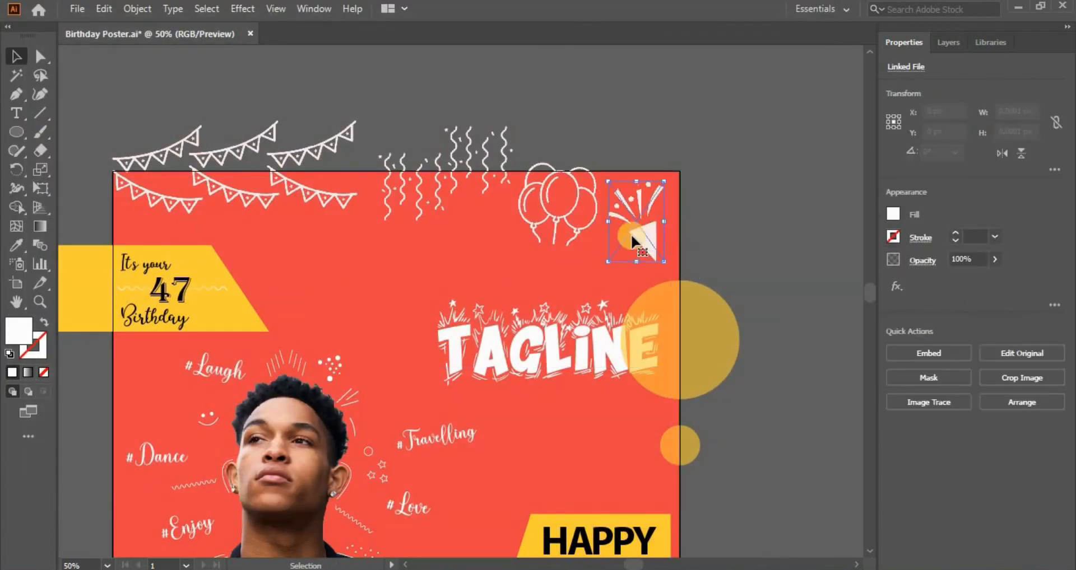
Rotate the party popper beside the balloons so its streamers burst toward the poster's upper right corner
drag(655, 219, 654, 218)
drag(685, 153, 692, 177)
drag(654, 204, 697, 208)
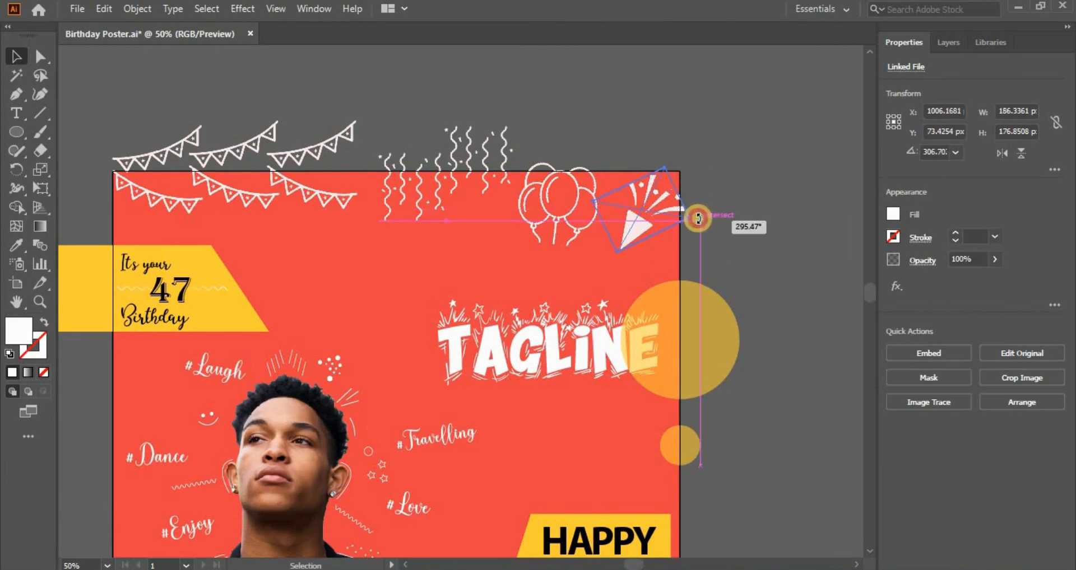
click(731, 190)
key(ctrl+minus)
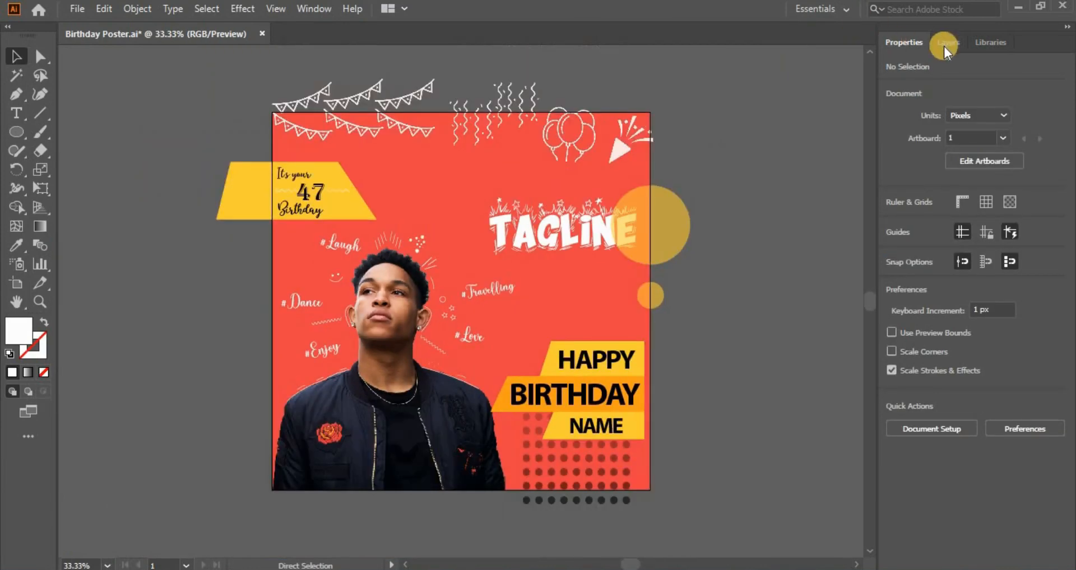
Move the three HAPPY, BIRTHDAY and NAME banners together with their texts slightly up and closer to the poster's right edge
drag(614, 254, 614, 254)
click(660, 329)
key(ctrl+plus)
key(ctrl+plus)
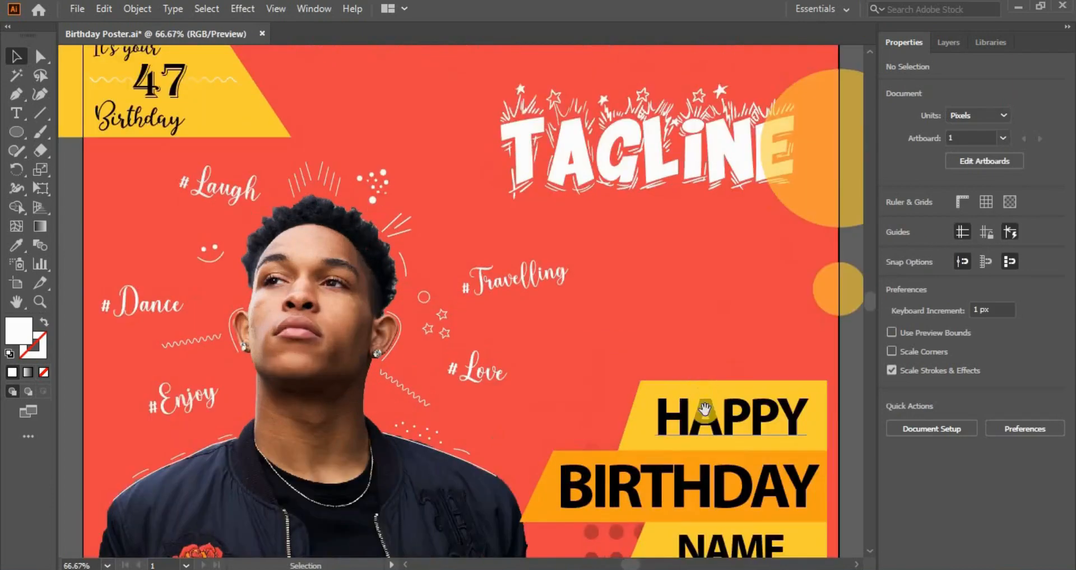
drag(707, 417, 561, 254)
right_click(569, 454)
click(755, 322)
click(664, 377)
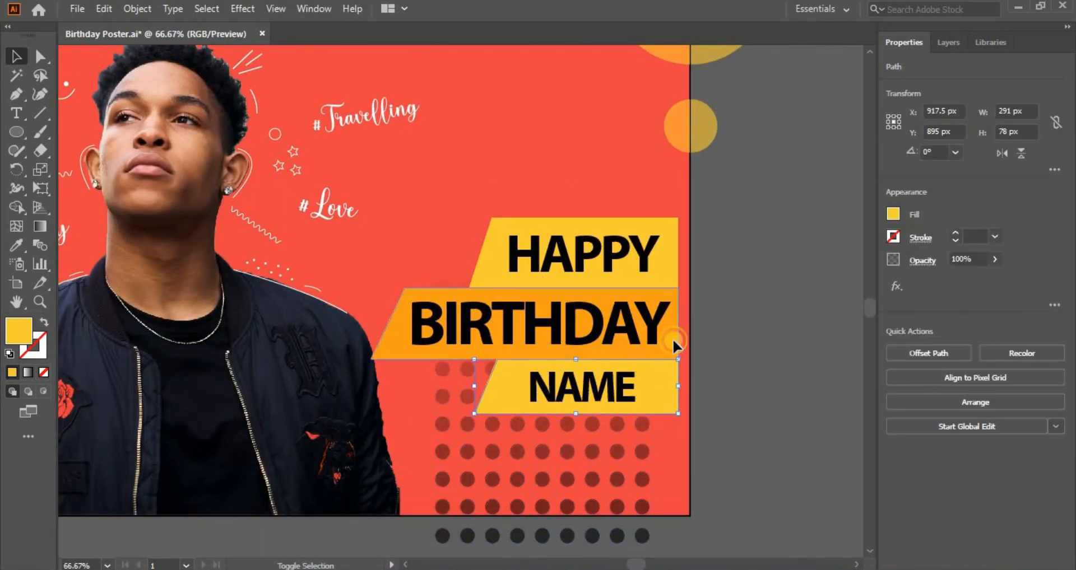
shift+click(672, 338)
shift+click(663, 260)
drag(621, 388, 635, 370)
click(730, 315)
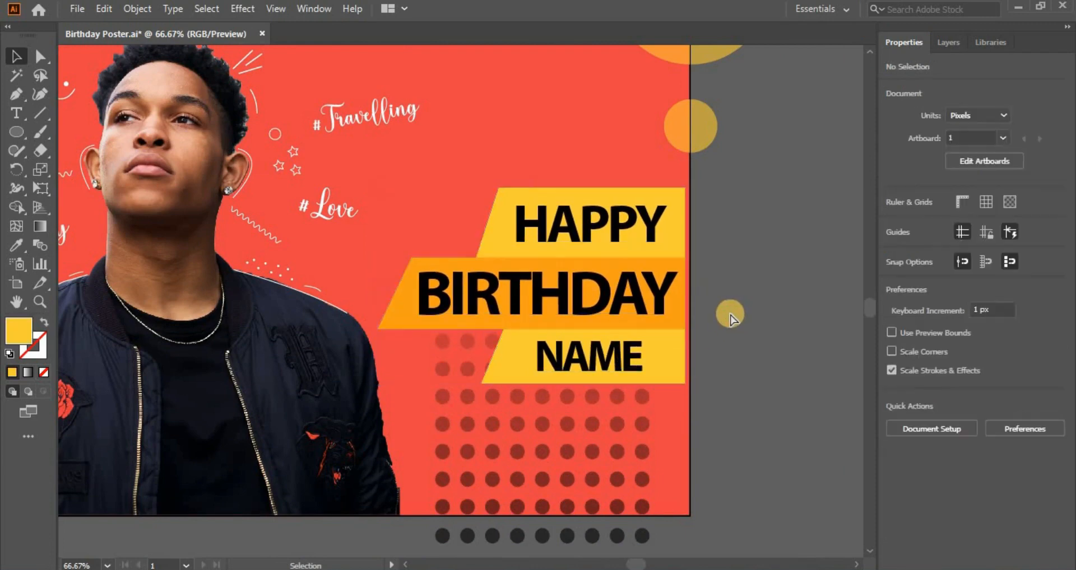
Unlock the man's photo and the red background rectangle in the layer list
key(ctrl+0)
scroll(715, 301, up, 1)
click(948, 43)
click(937, 66)
scroll(902, 448, down, 15)
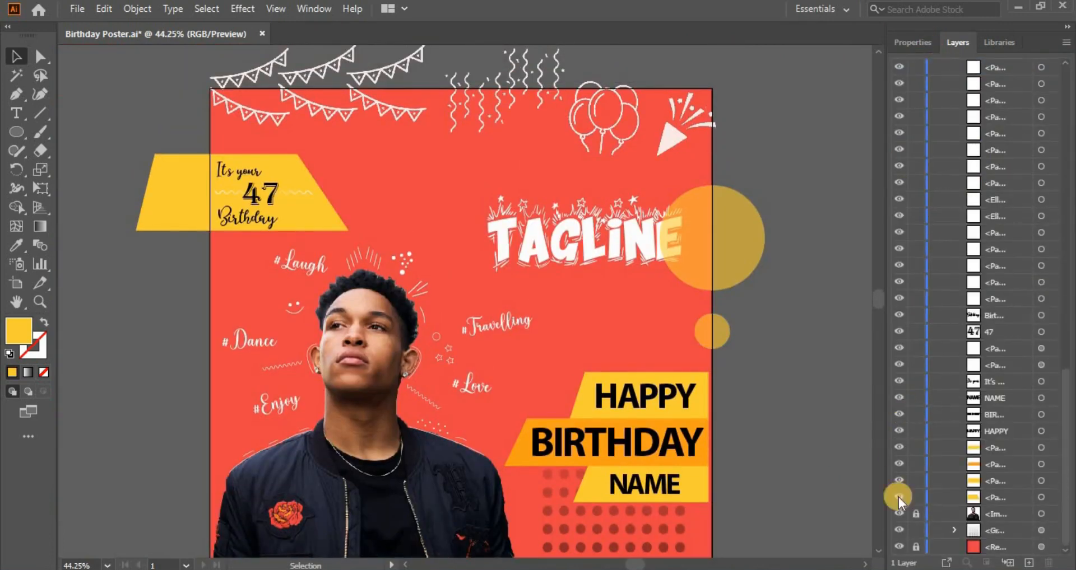
click(913, 46)
Select all artwork and use the Shape Builder to remove the parts of both translucent circles that extend beyond the poster
key(ctrl+minus)
key(ctrl+minus)
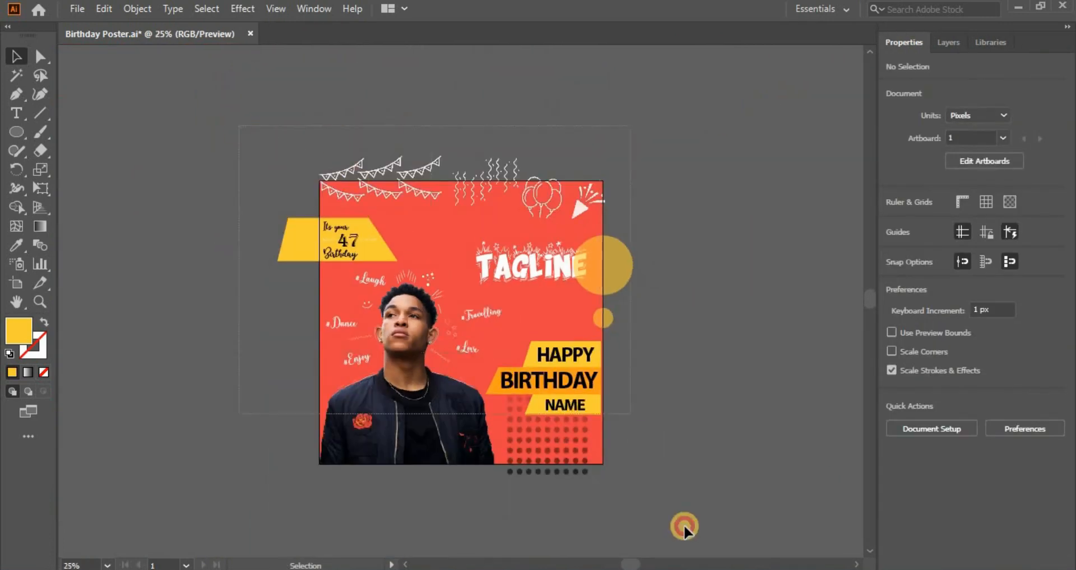
key(ctrl+a)
key(shift+m)
alt+click(619, 274)
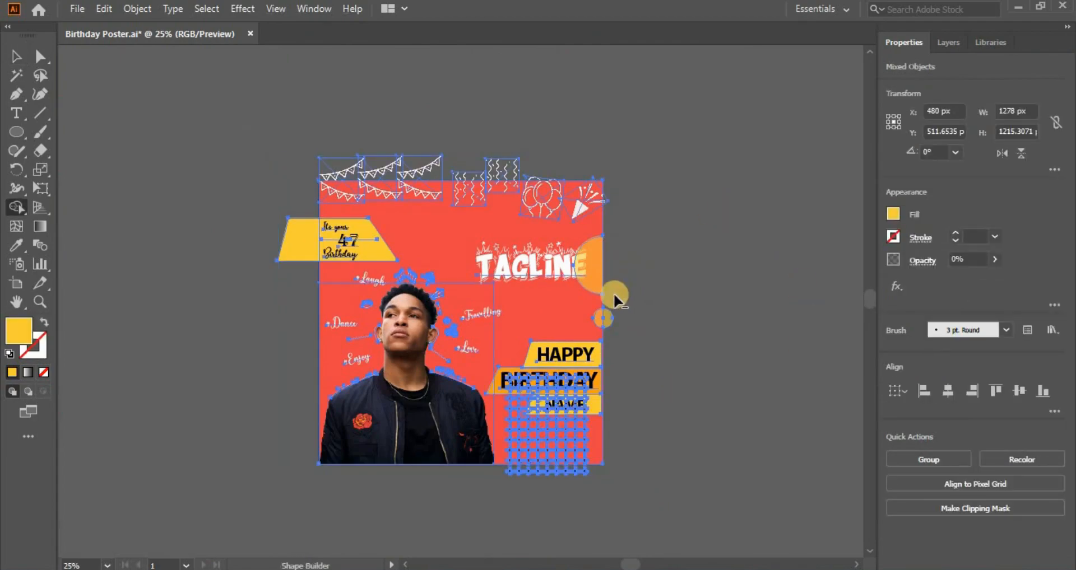
alt+click(607, 317)
Remove the part of the yellow "It's your 47 Birthday" banner that extends beyond the poster's left edge with the Shape Builder
key(ctrl+plus)
key(ctrl+plus)
key(ctrl+plus)
drag(449, 257, 746, 367)
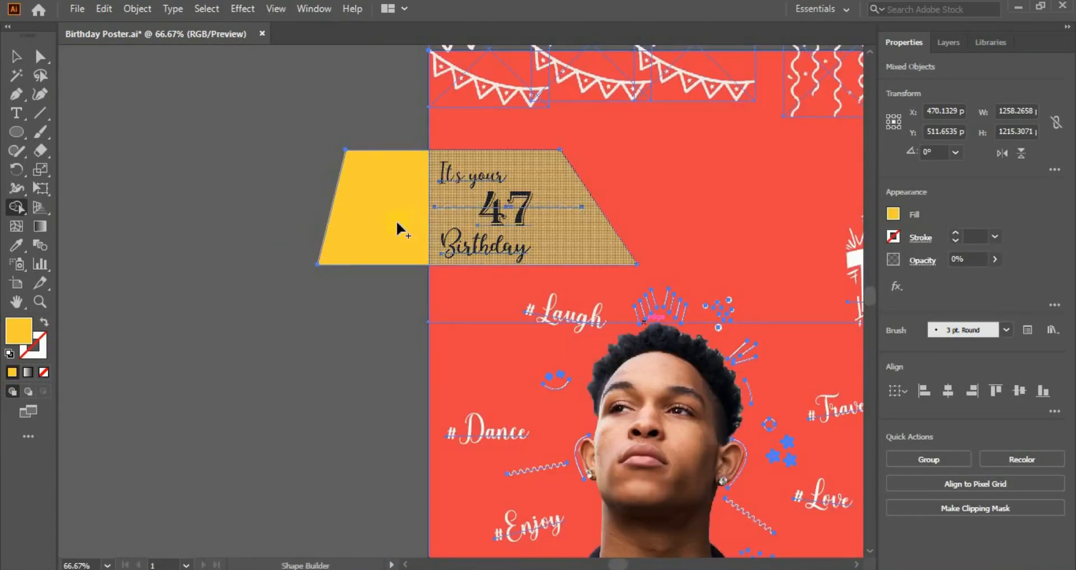
alt+click(382, 212)
drag(528, 182, 370, 417)
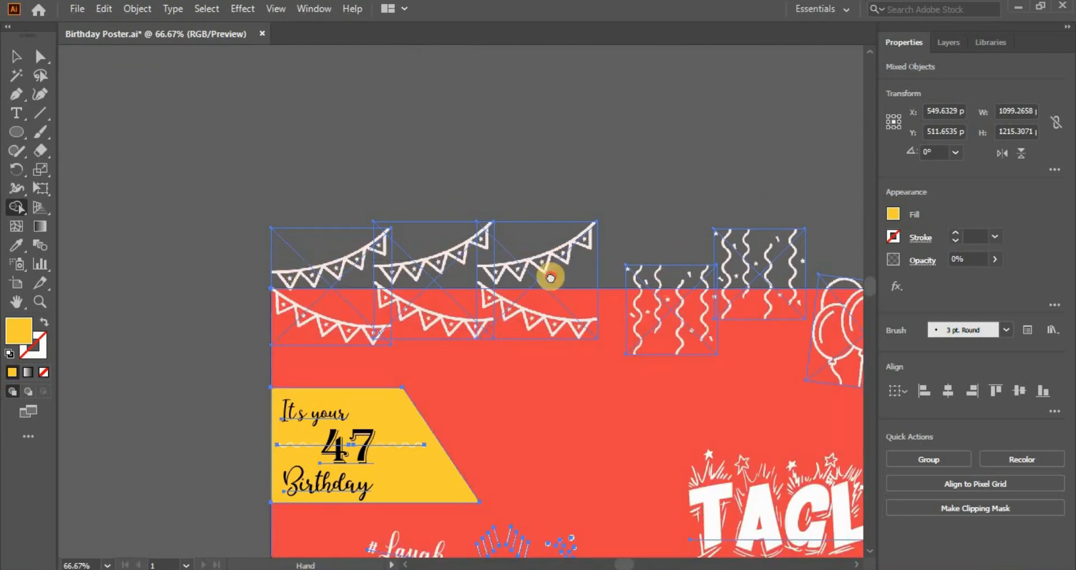
drag(830, 287, 404, 280)
scroll(614, 388, down, 15)
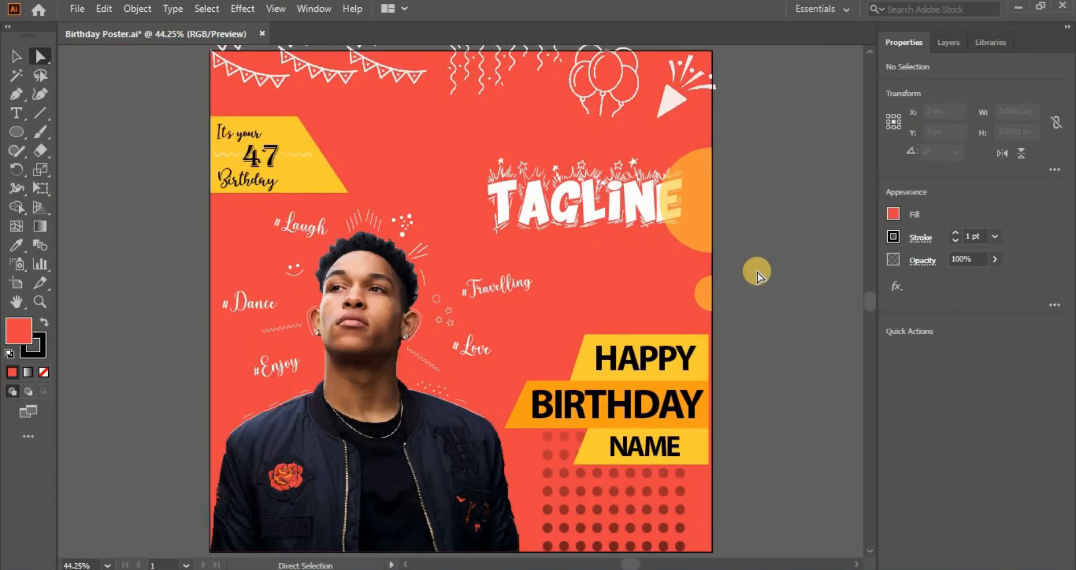
scroll(711, 297, down, 1)
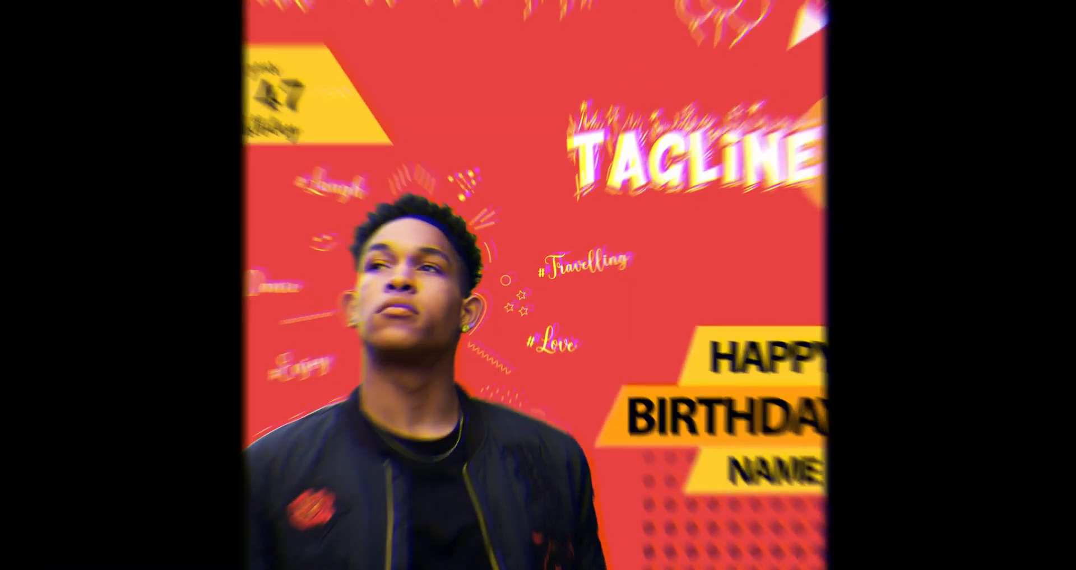